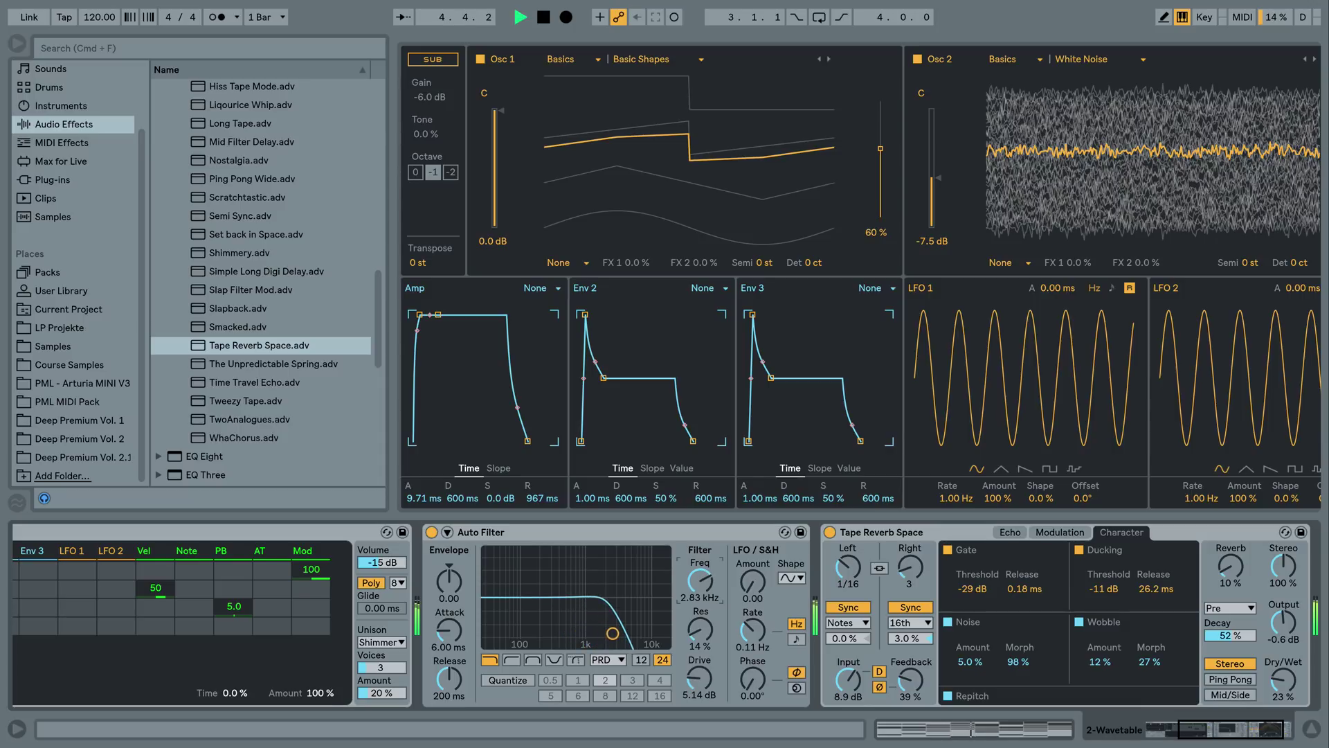
Lower the Auto Filter drive to about 3 dB and its cutoff to around 500 Hz, then stop playback.
left_click_drag(712, 682, 713, 700)
left_click_drag(700, 580, 700, 612)
key("space")
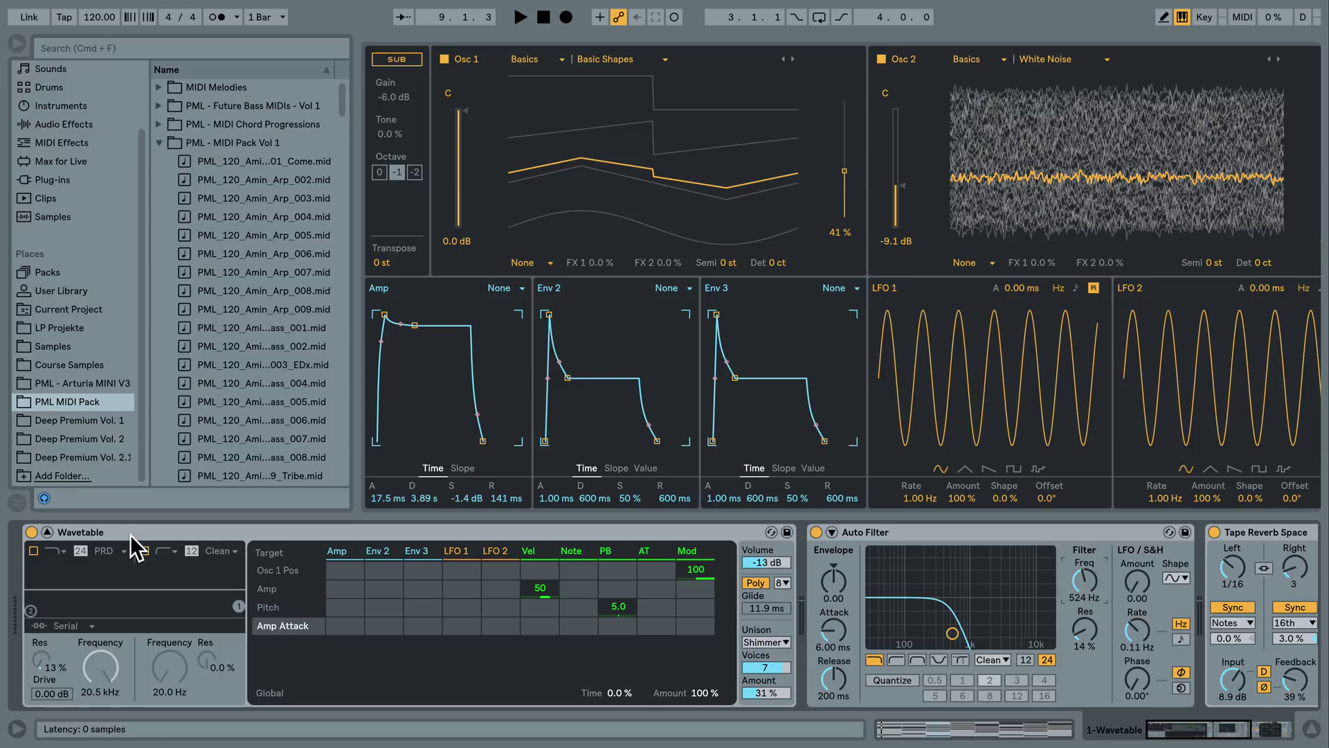
left_click(47, 531)
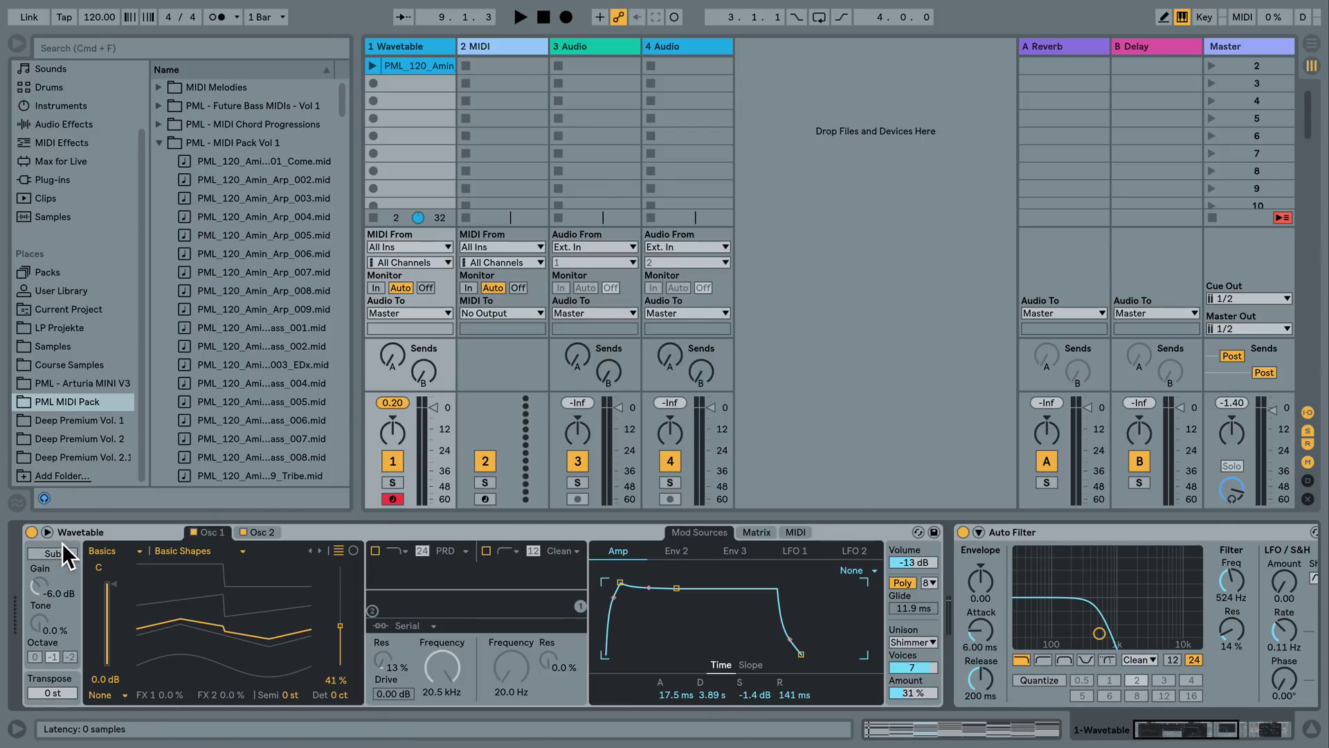
Insert a new MIDI track and drag a default Wavetable from Instruments onto it.
right_click(416, 44)
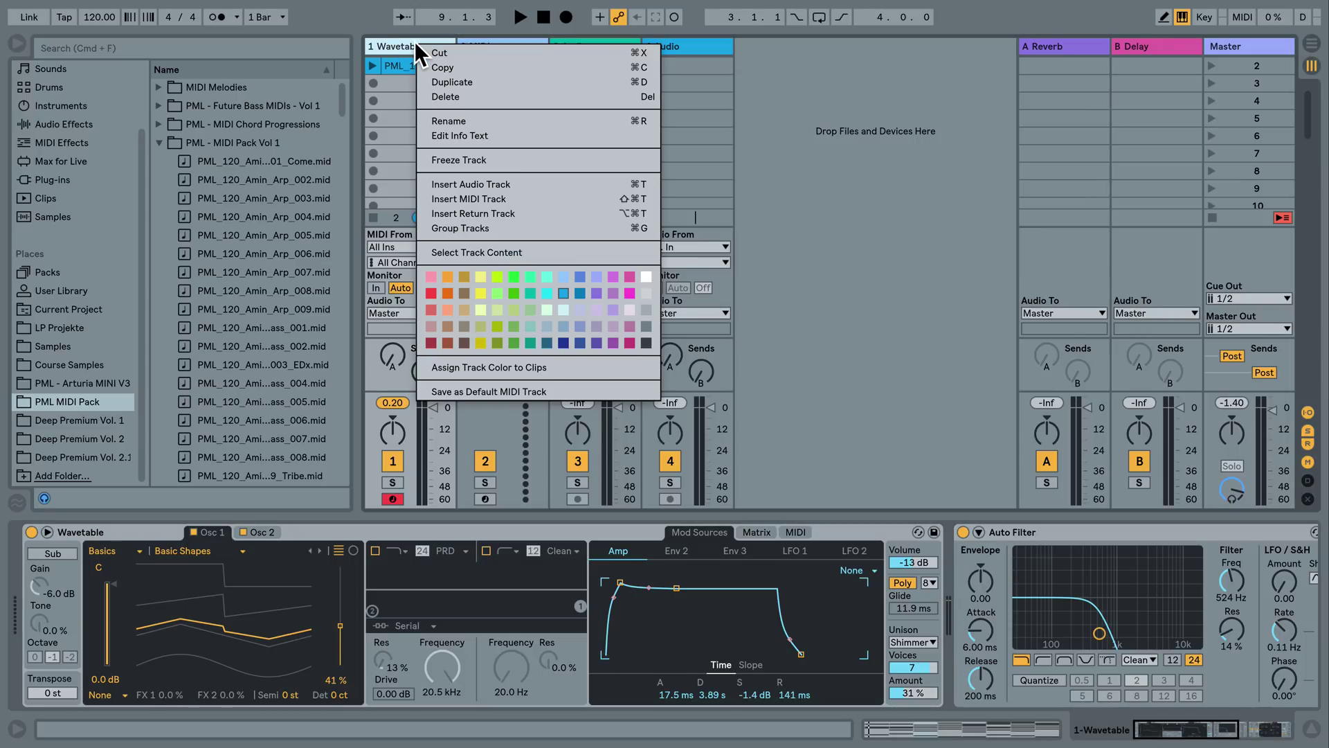
left_click(531, 193)
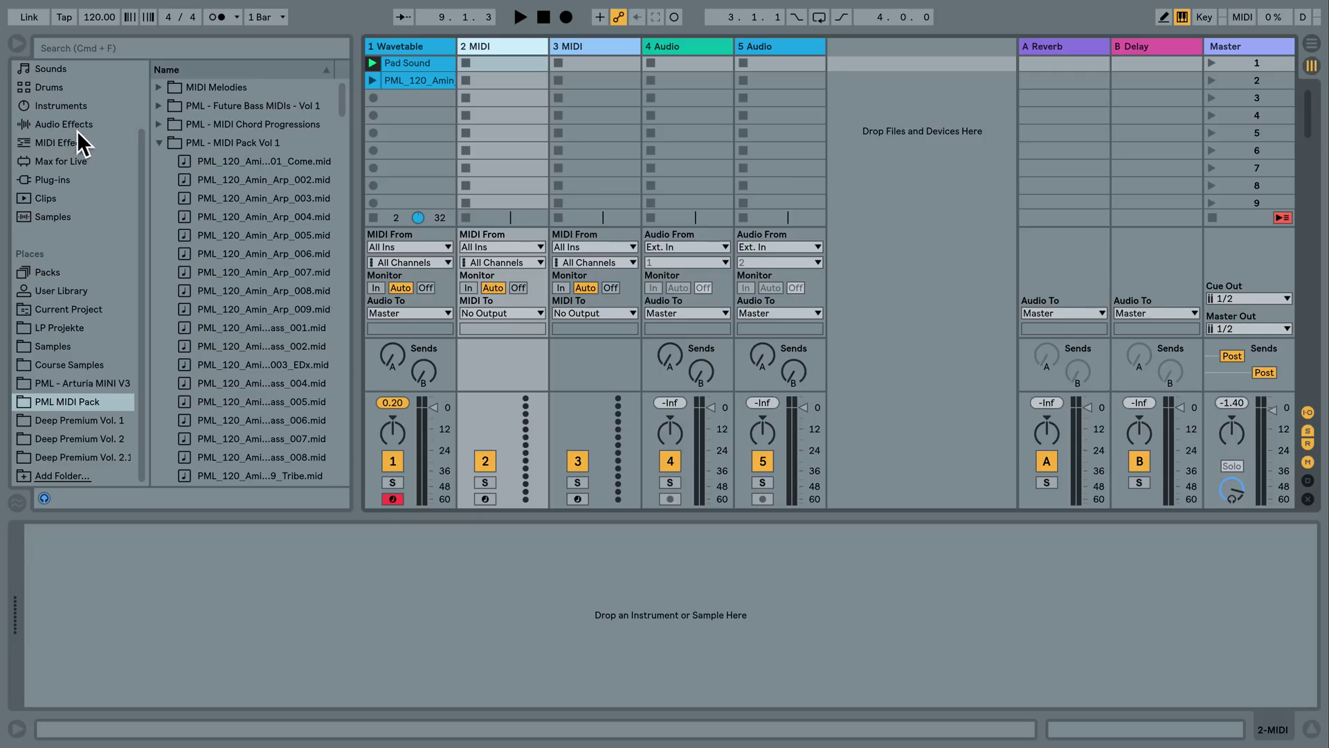
left_click(73, 108)
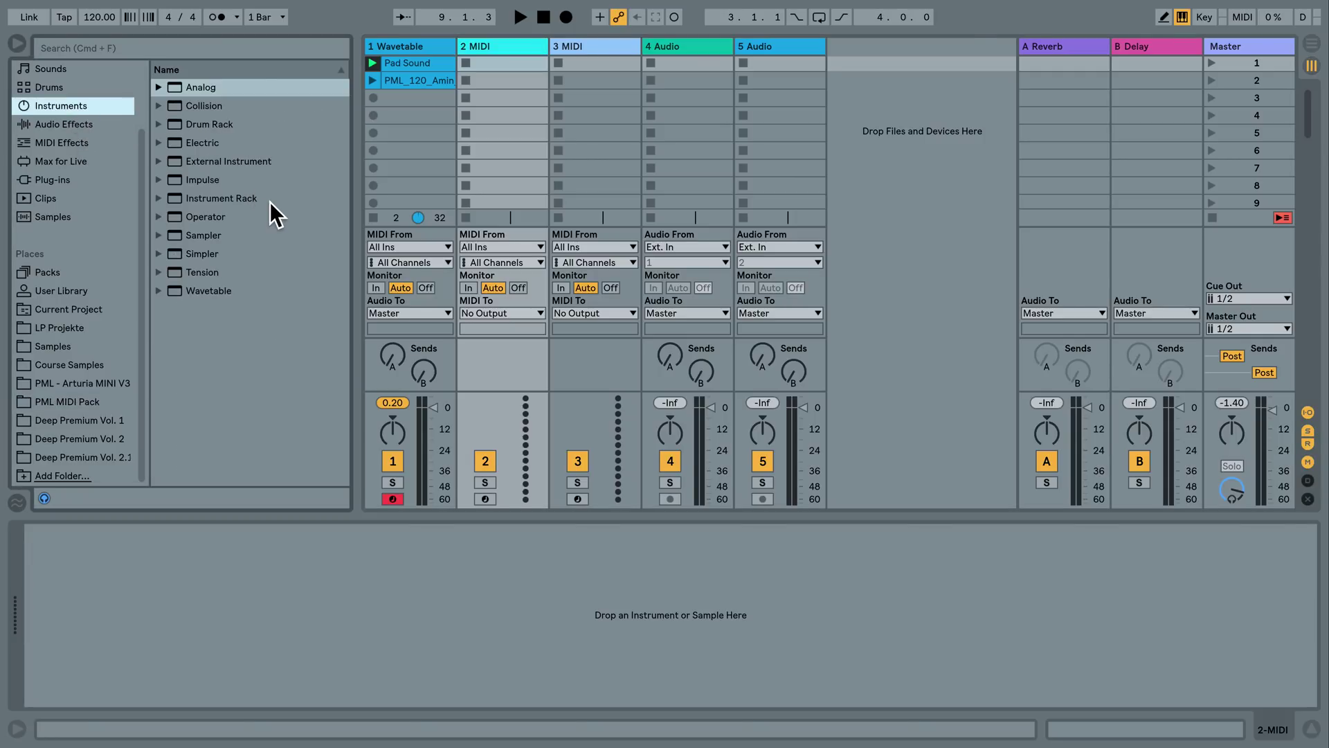
left_click(223, 292)
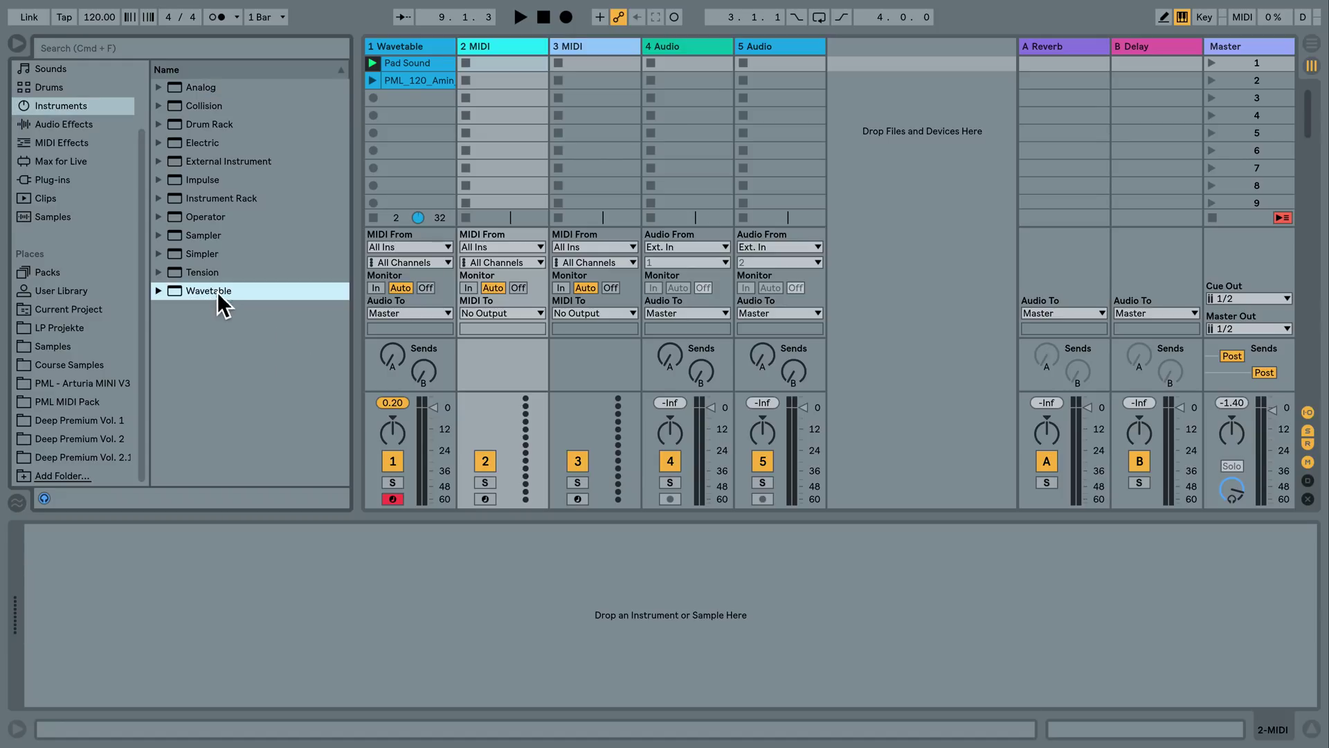
left_click_drag(217, 292, 360, 614)
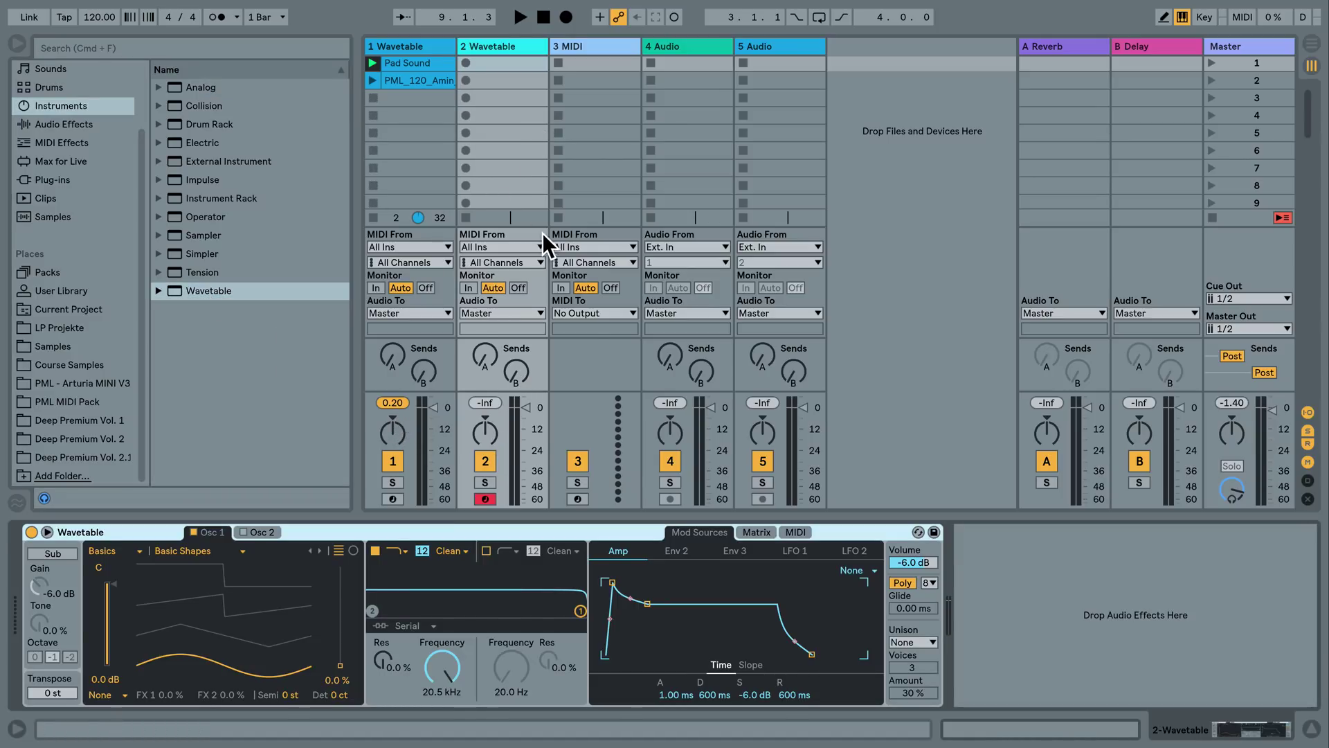
Copy the Pad Sound clip into track 2's first slot and inspect its notes.
left_click(418, 63)
scroll(409, 71, "up", 1)
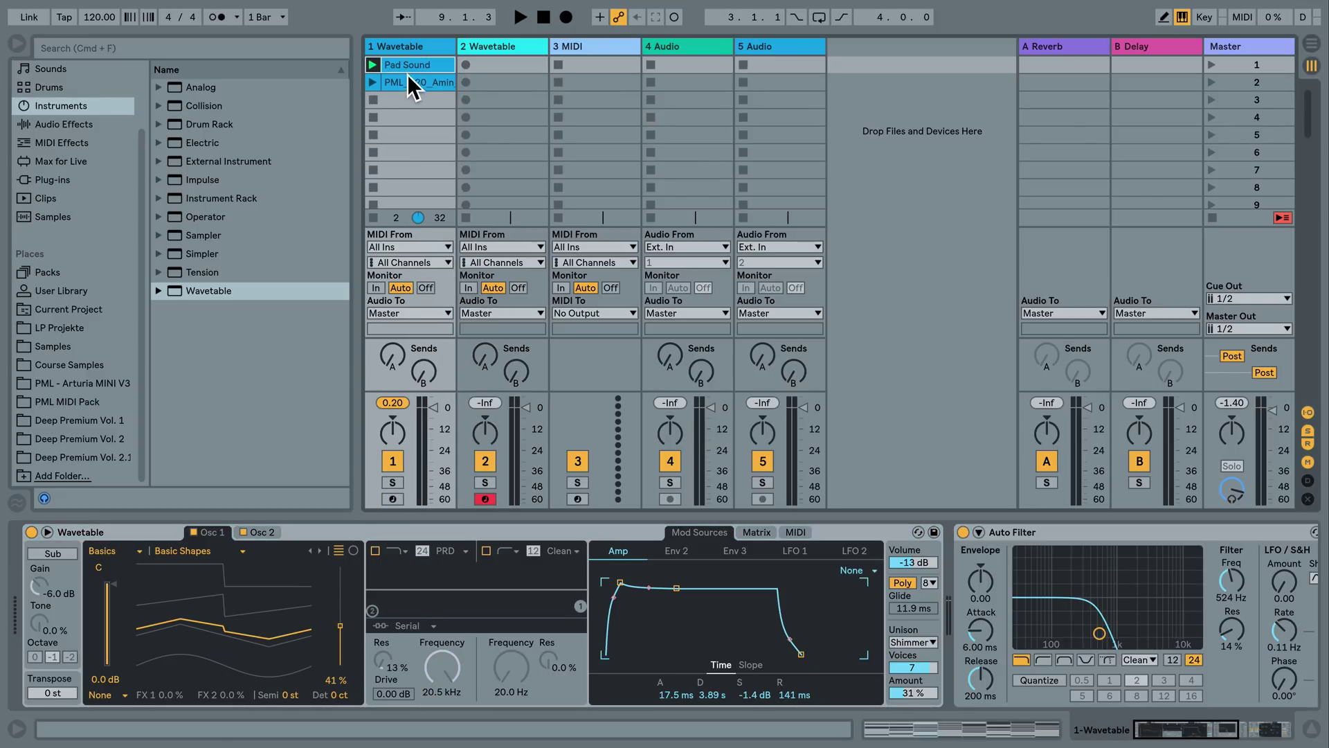
left_click_drag(402, 62, 501, 68)
double_click(514, 65)
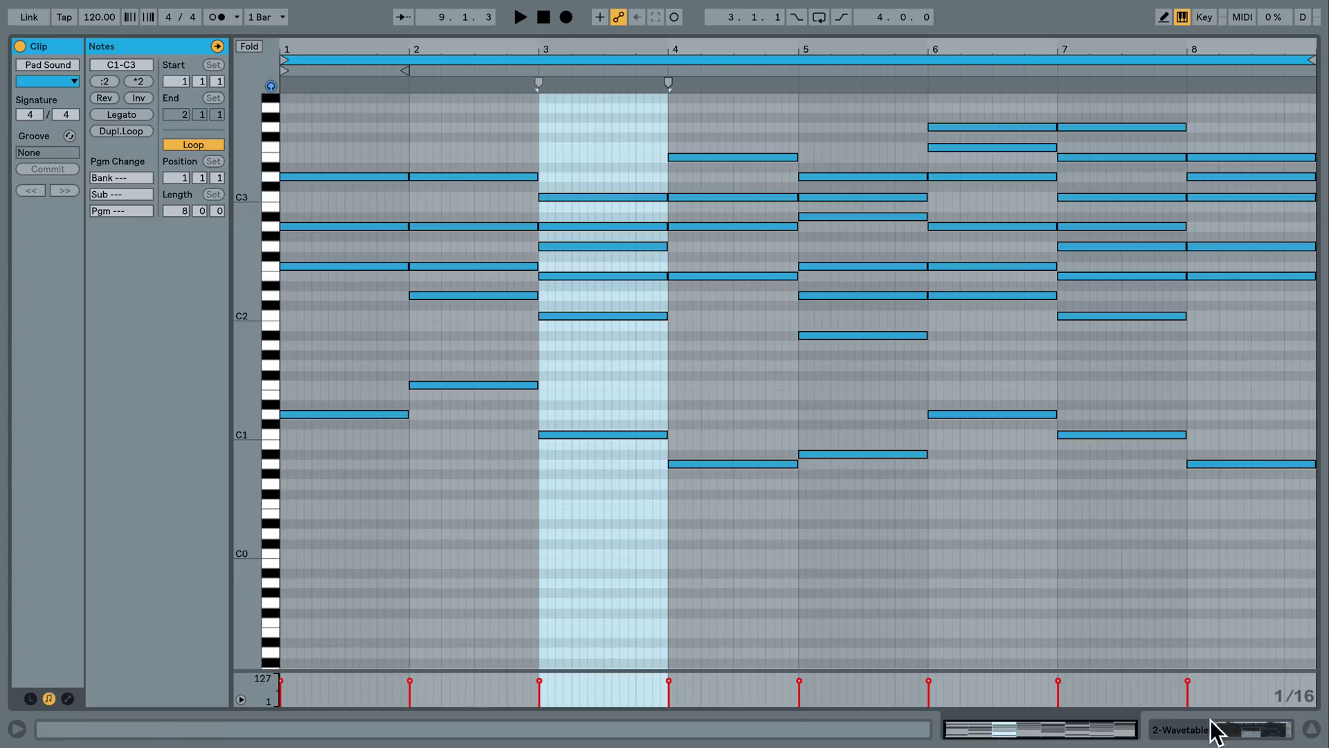
Launch the Pad Sound clip on track 2 and mute the original Wavetable track.
left_click(1235, 734)
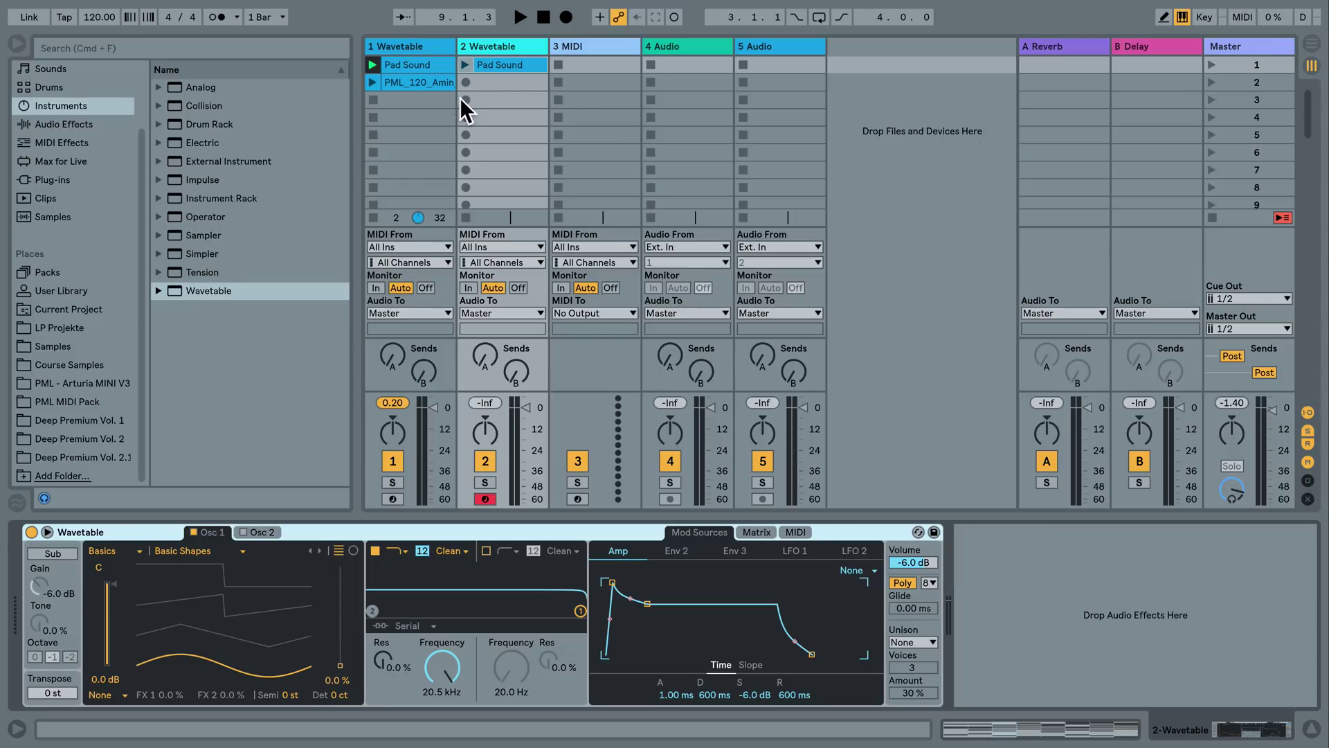
left_click(464, 64)
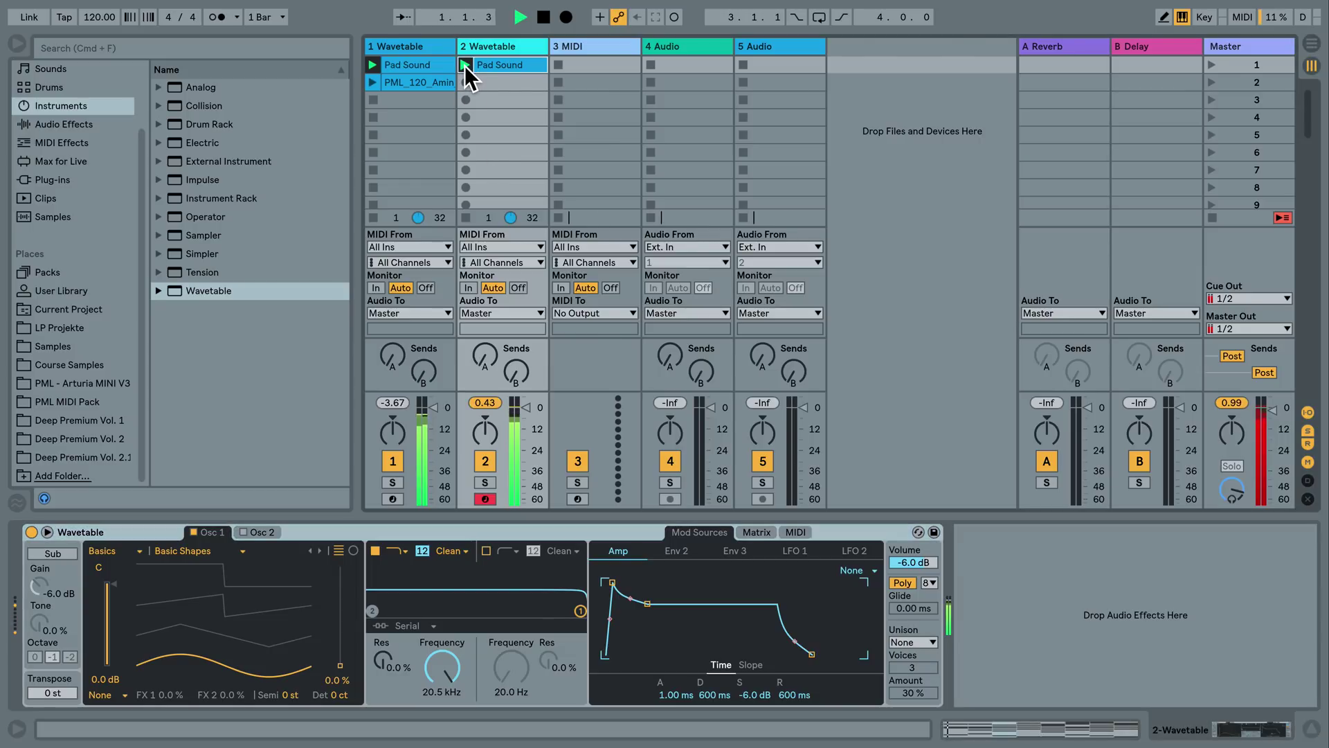
left_click(392, 461)
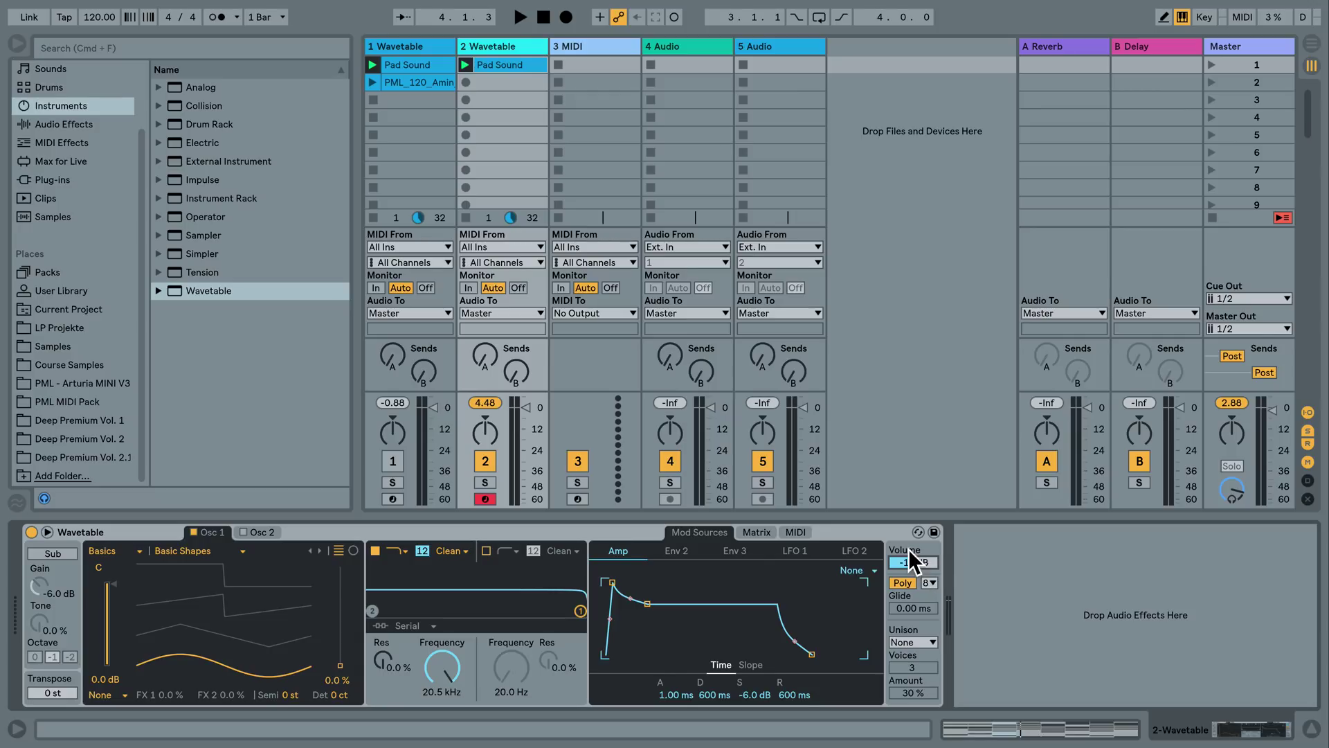
Audition the new Wavetable, check both oscillators, and switch off Filter 1.
key("space")
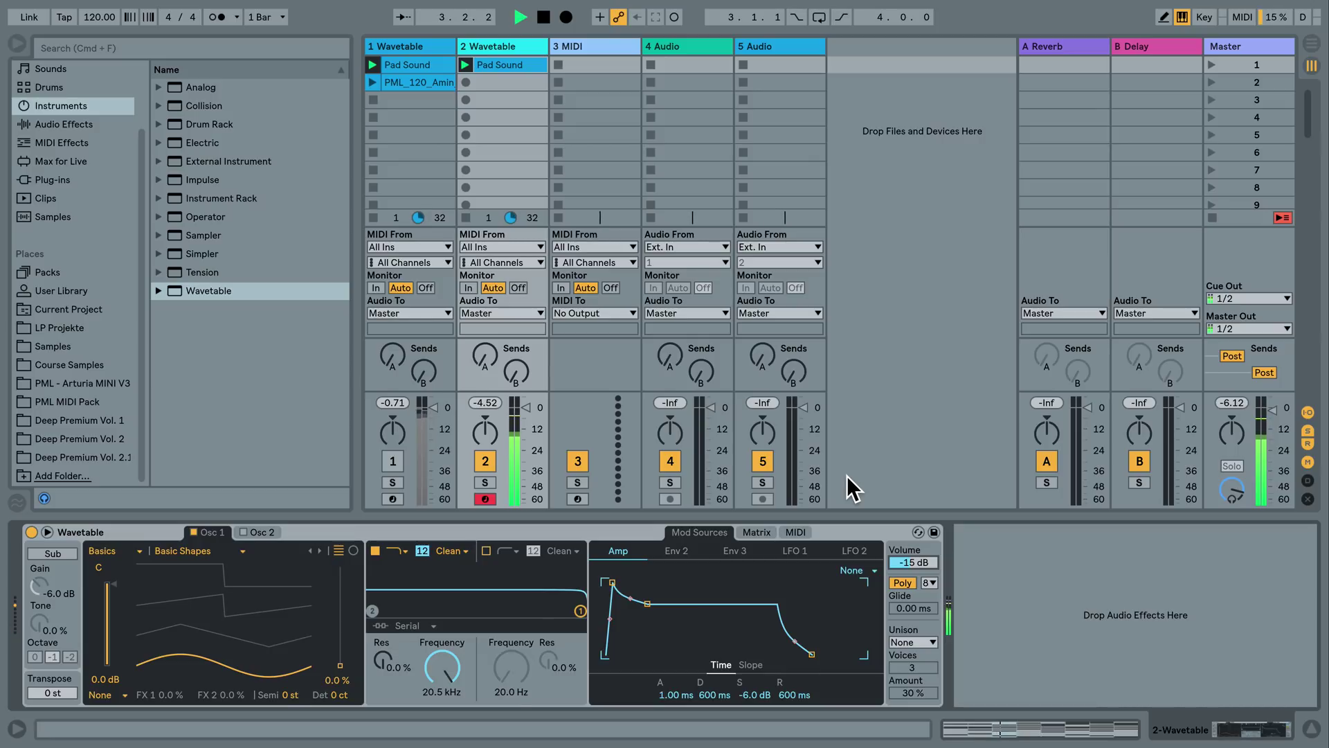
key("space")
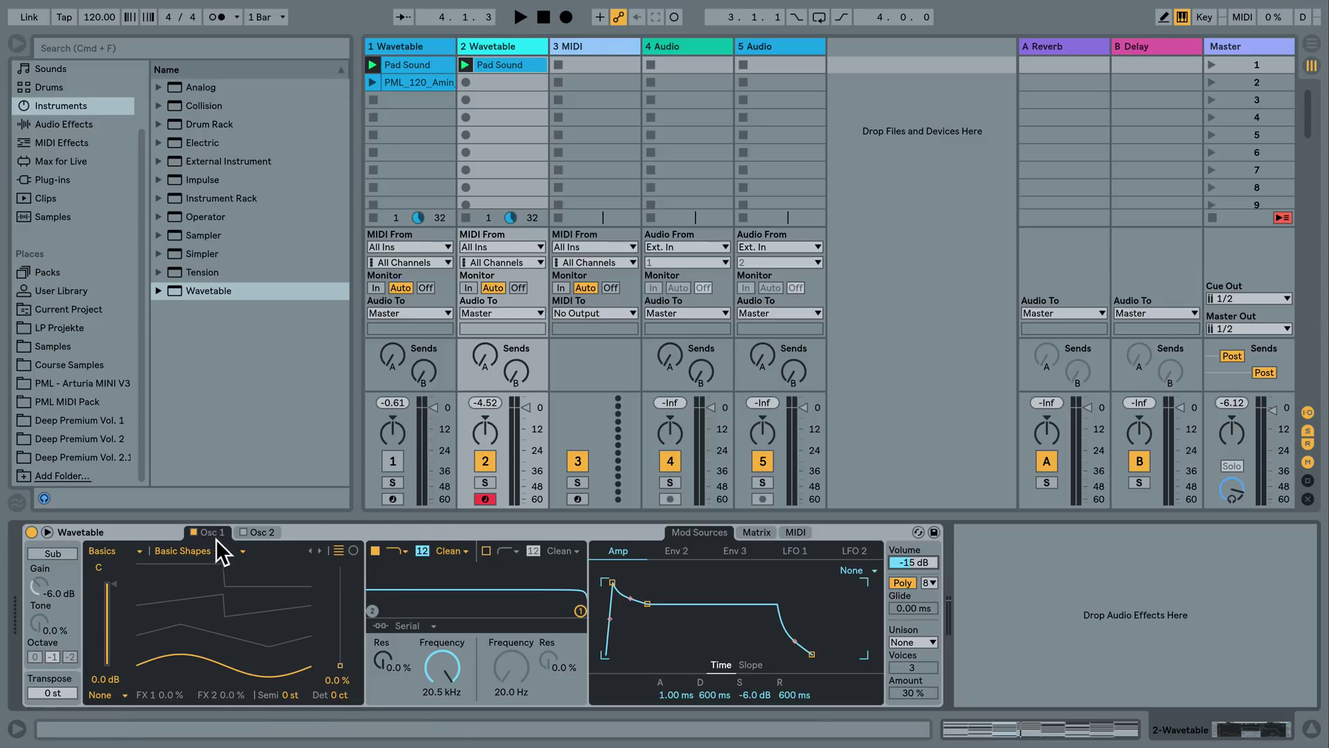
left_click(262, 532)
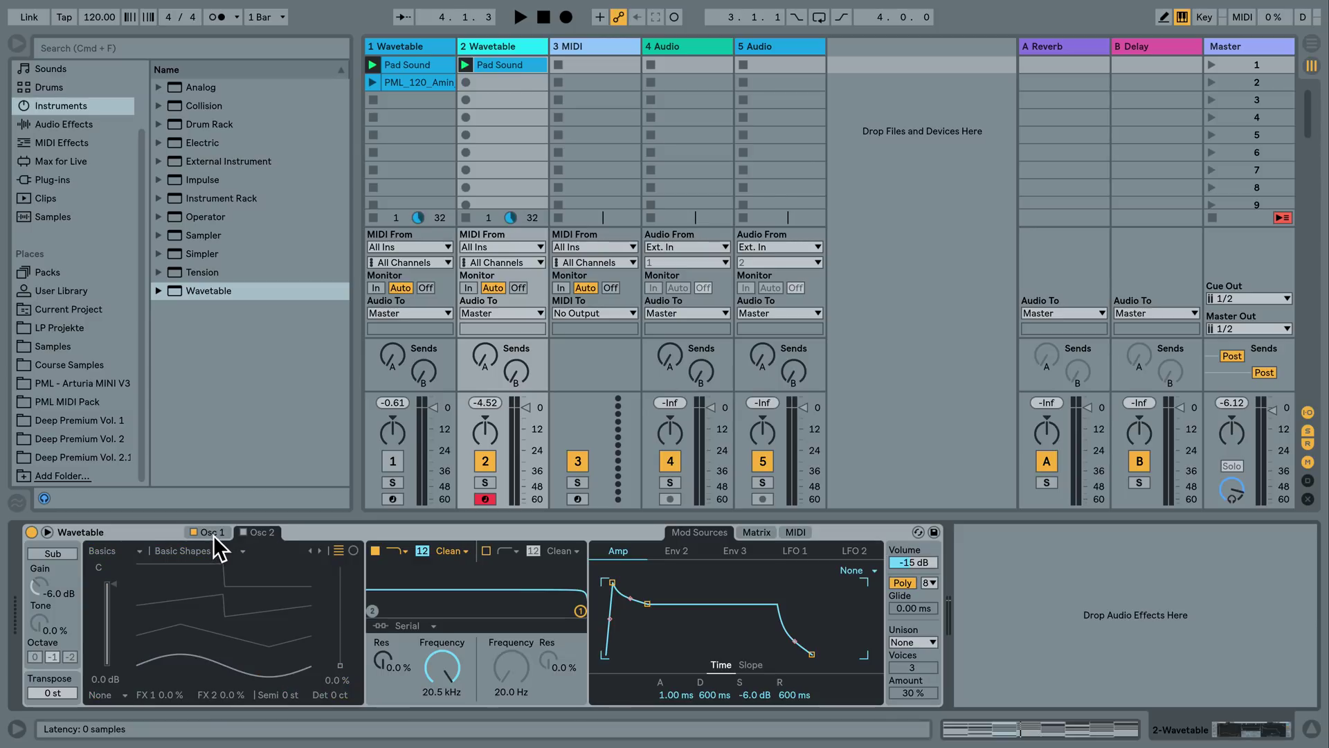
left_click(213, 534)
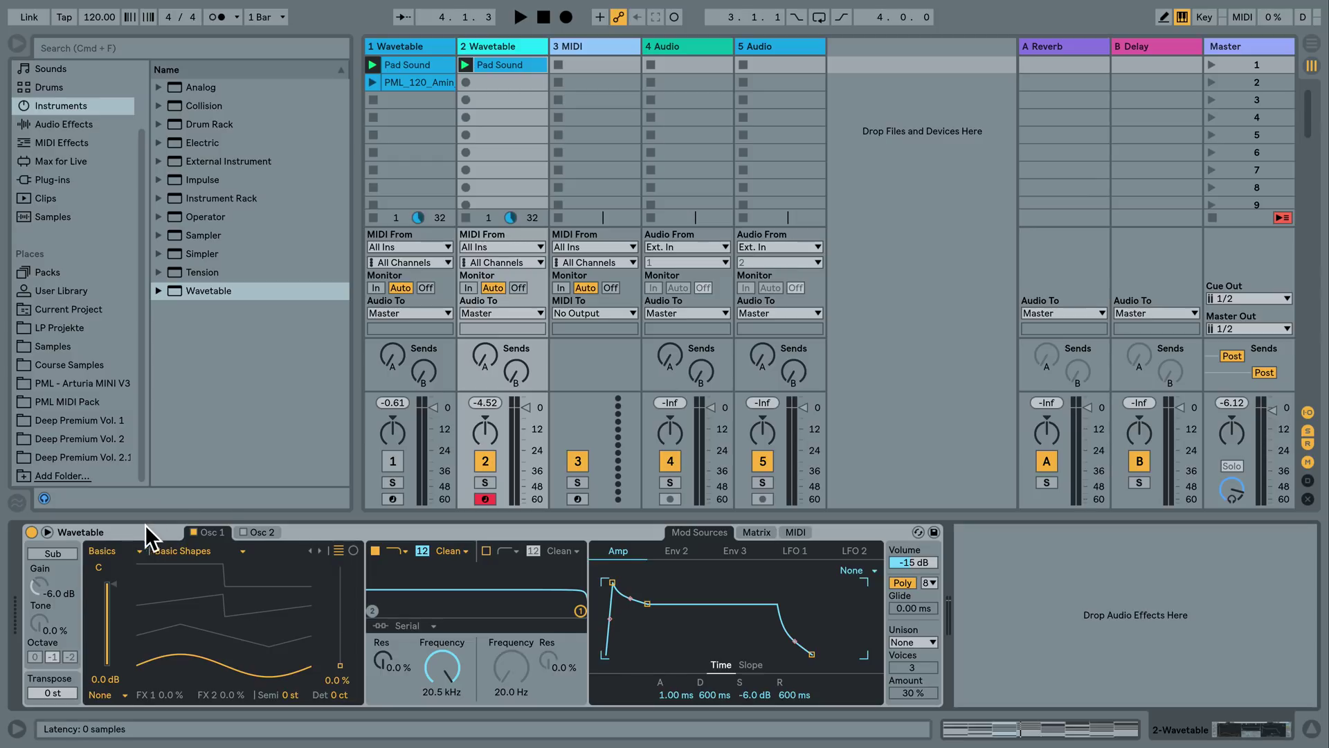
left_click(375, 551)
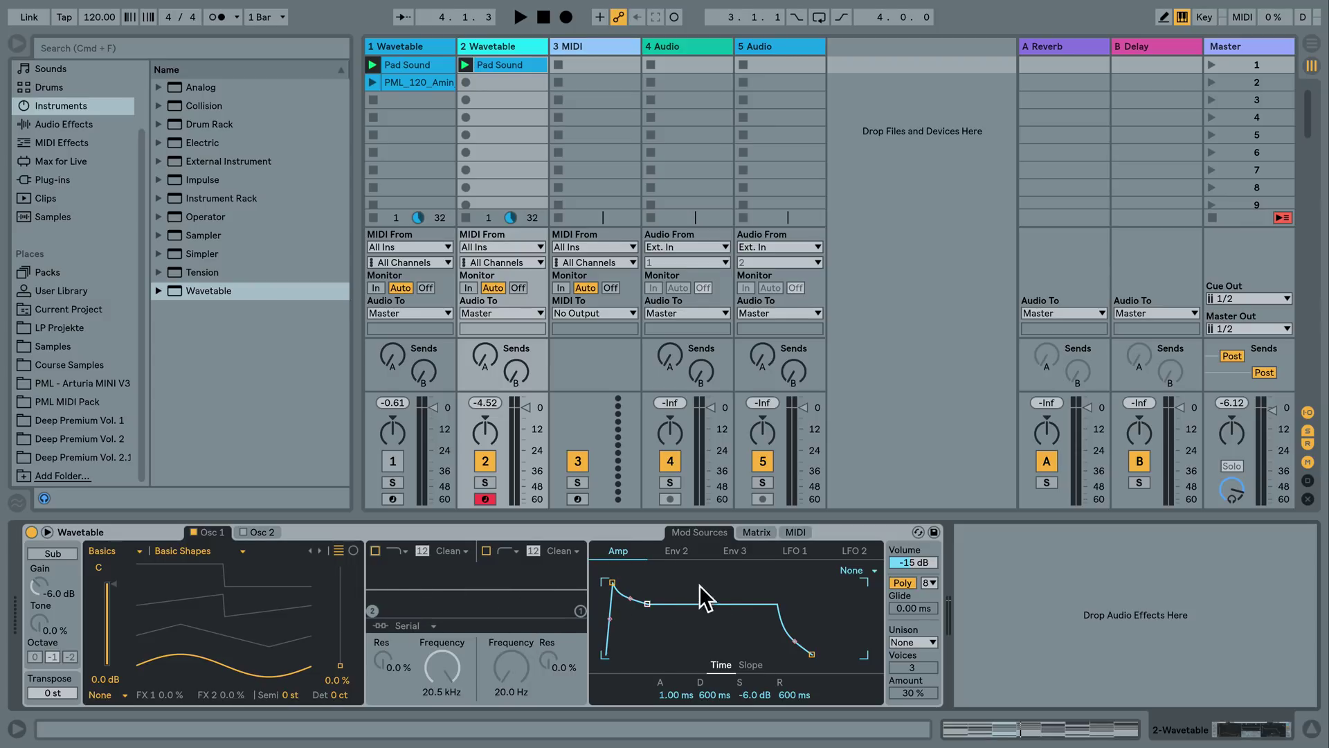
Expand the second track's Wavetable into its full-size editor and start playback.
left_click(47, 531)
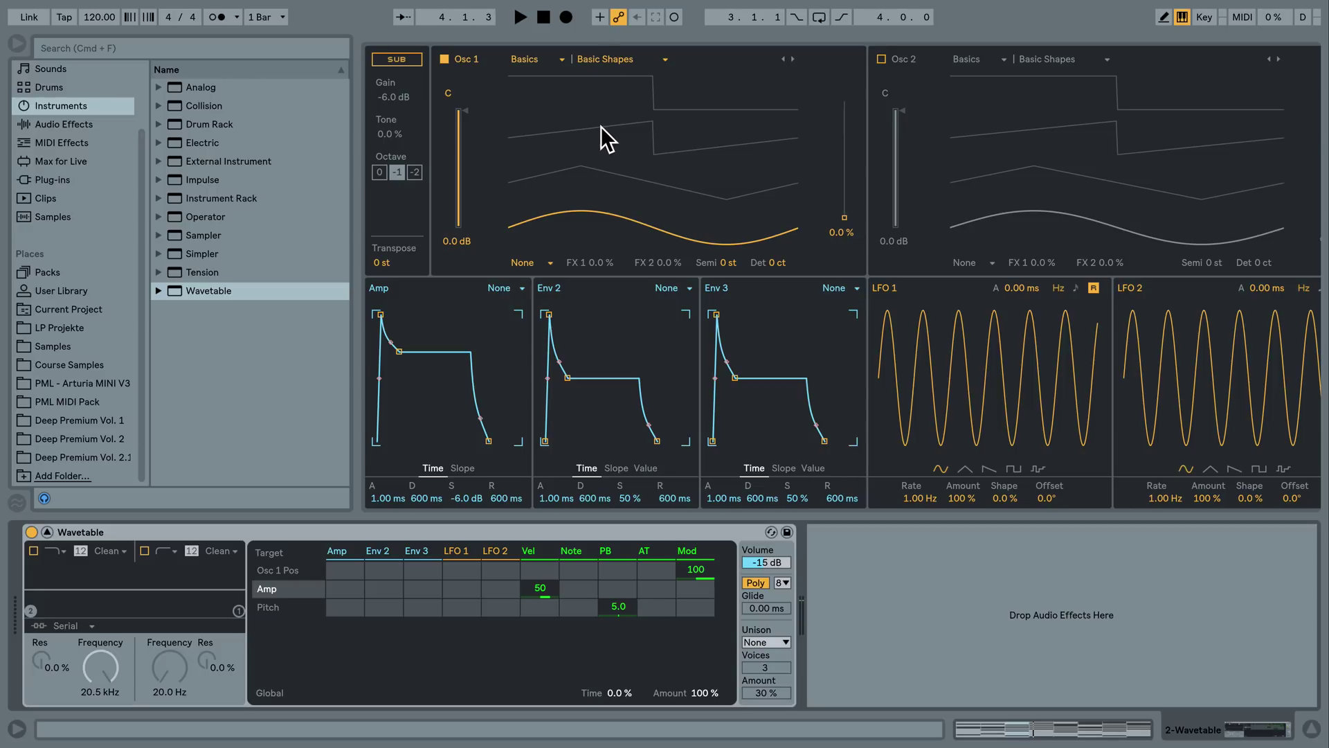
left_click(520, 17)
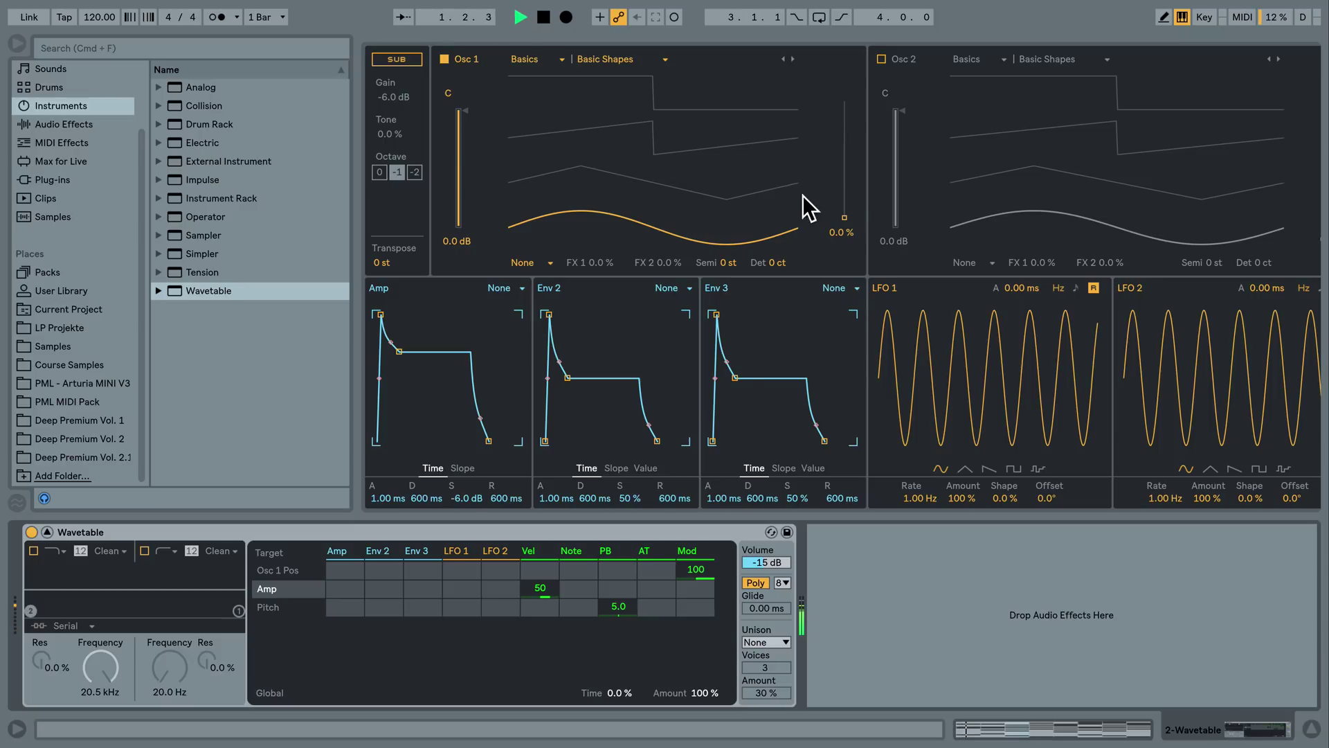
Sweep Oscillator 1's wavetable position to 51 %, restart playback, and enable Oscillator 2.
left_click_drag(845, 217, 845, 158)
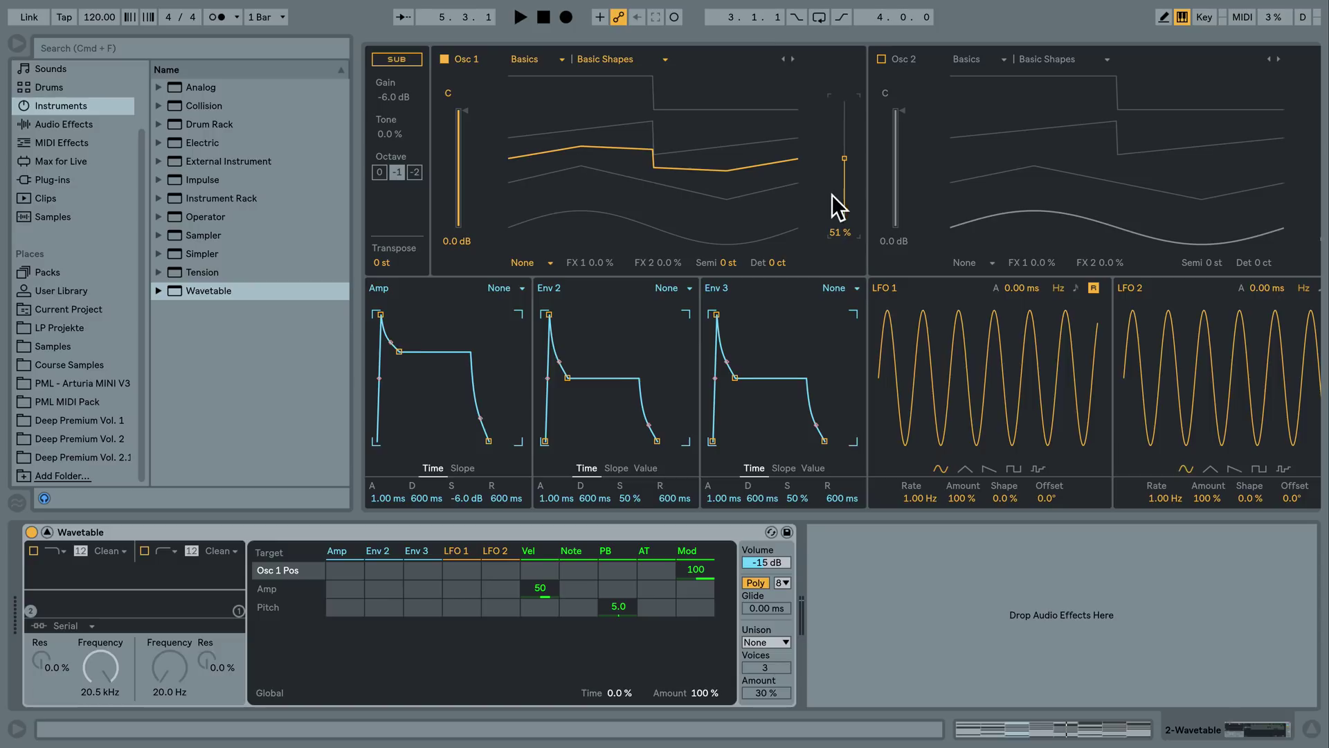
key("space")
left_click(882, 60)
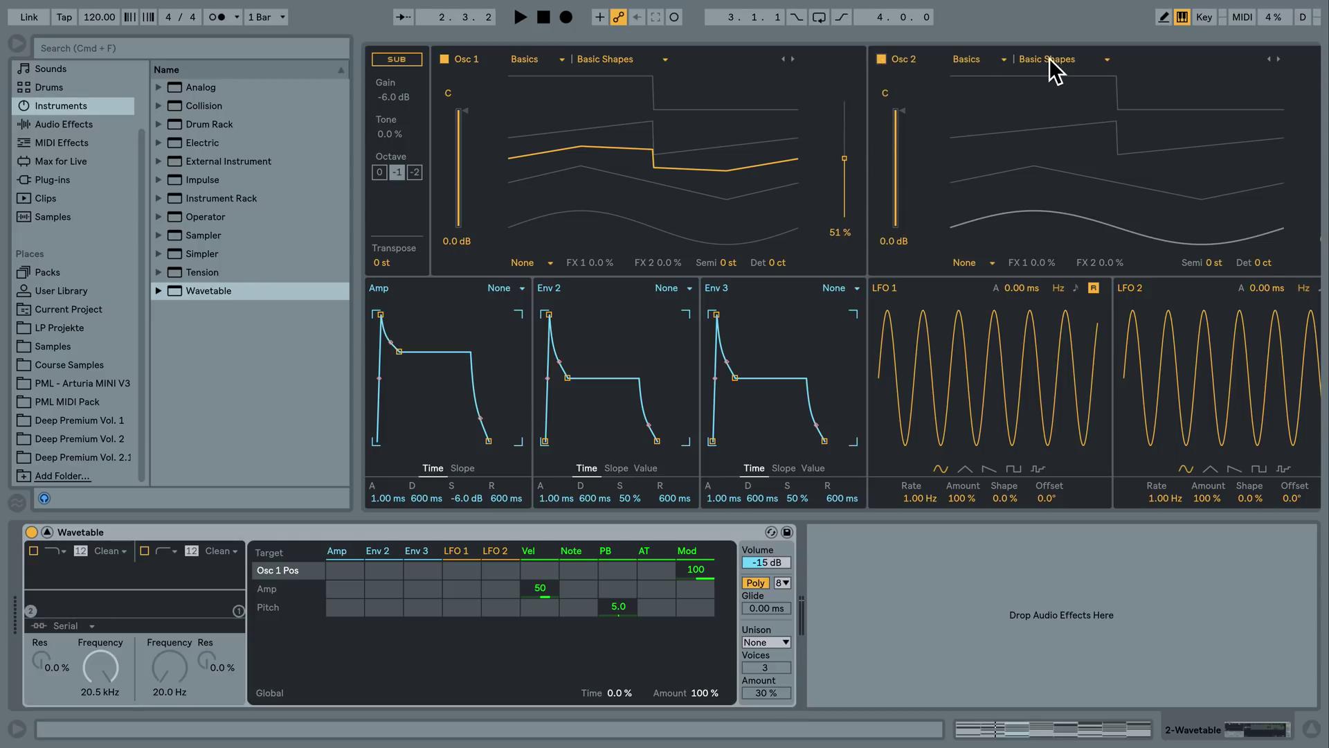
Load the White Noise wavetable from Basics into Oscillator 2 and widen the synth editor.
left_click(999, 60)
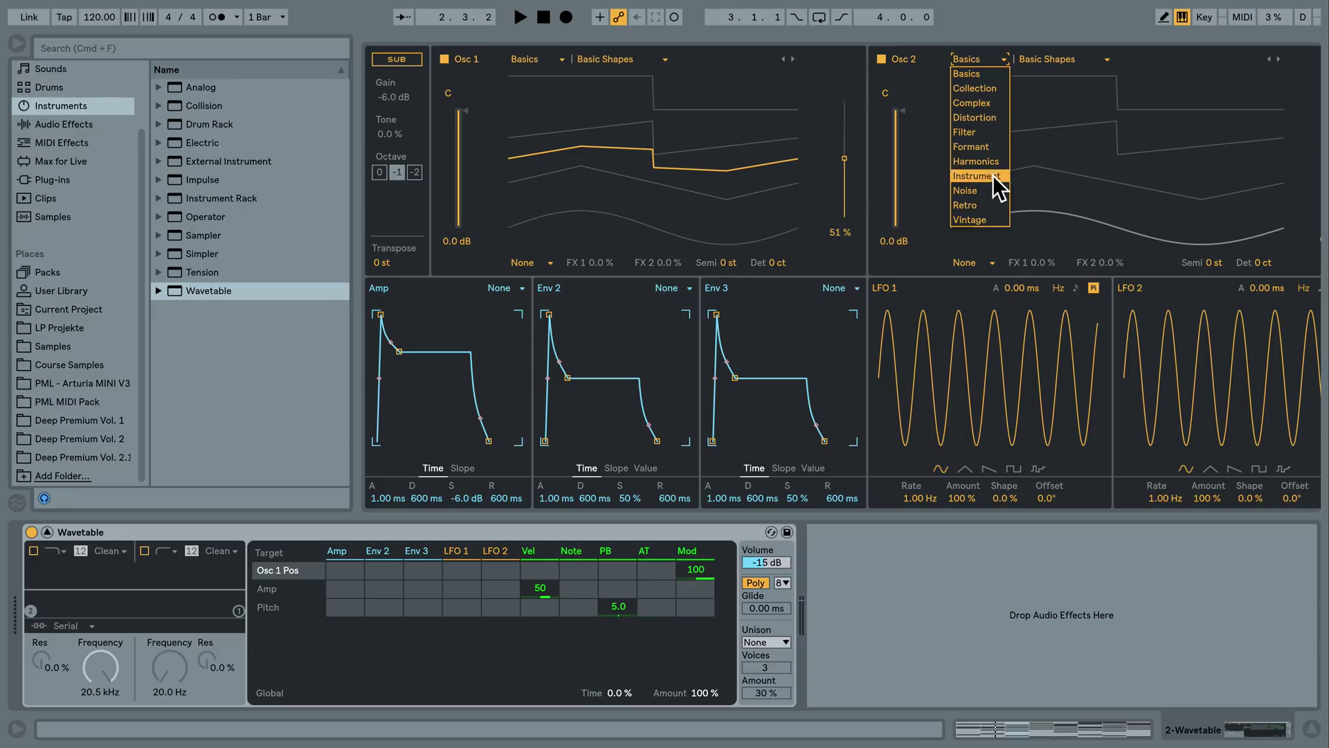
left_click(991, 56)
left_click(1041, 59)
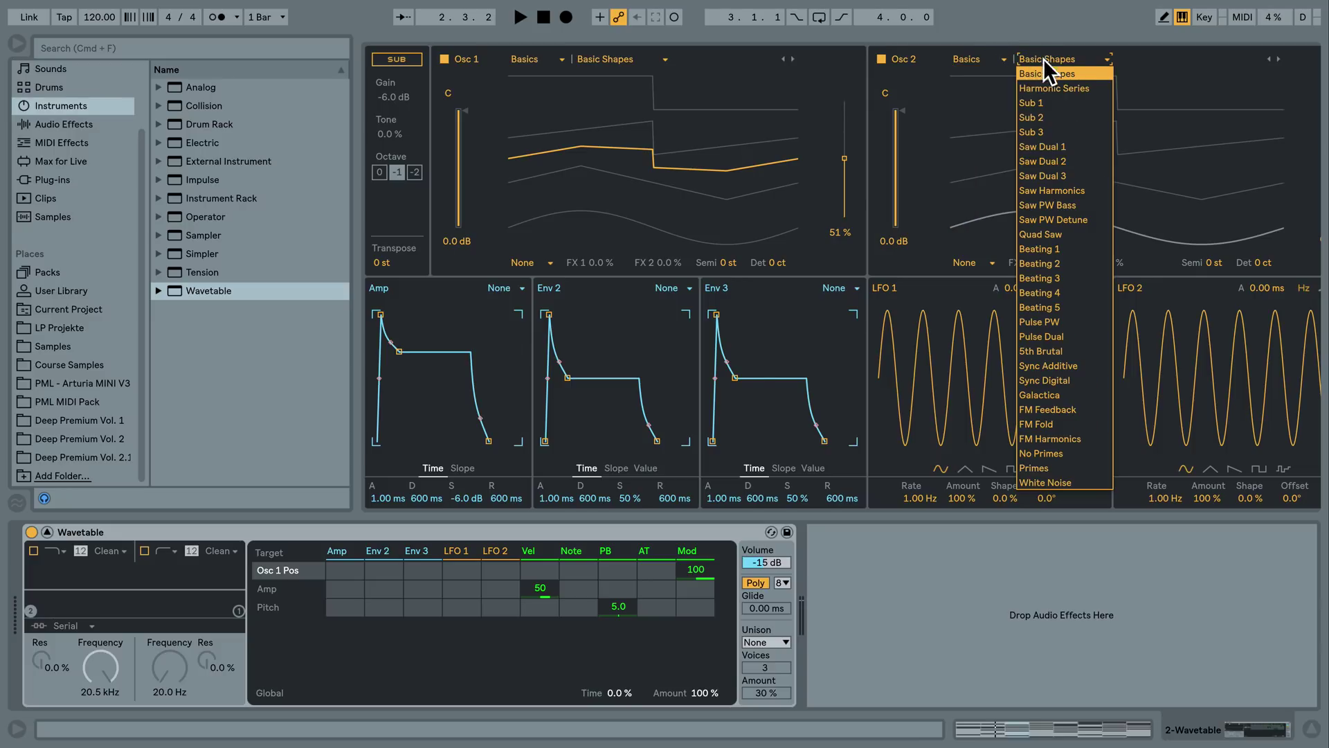
left_click(1077, 483)
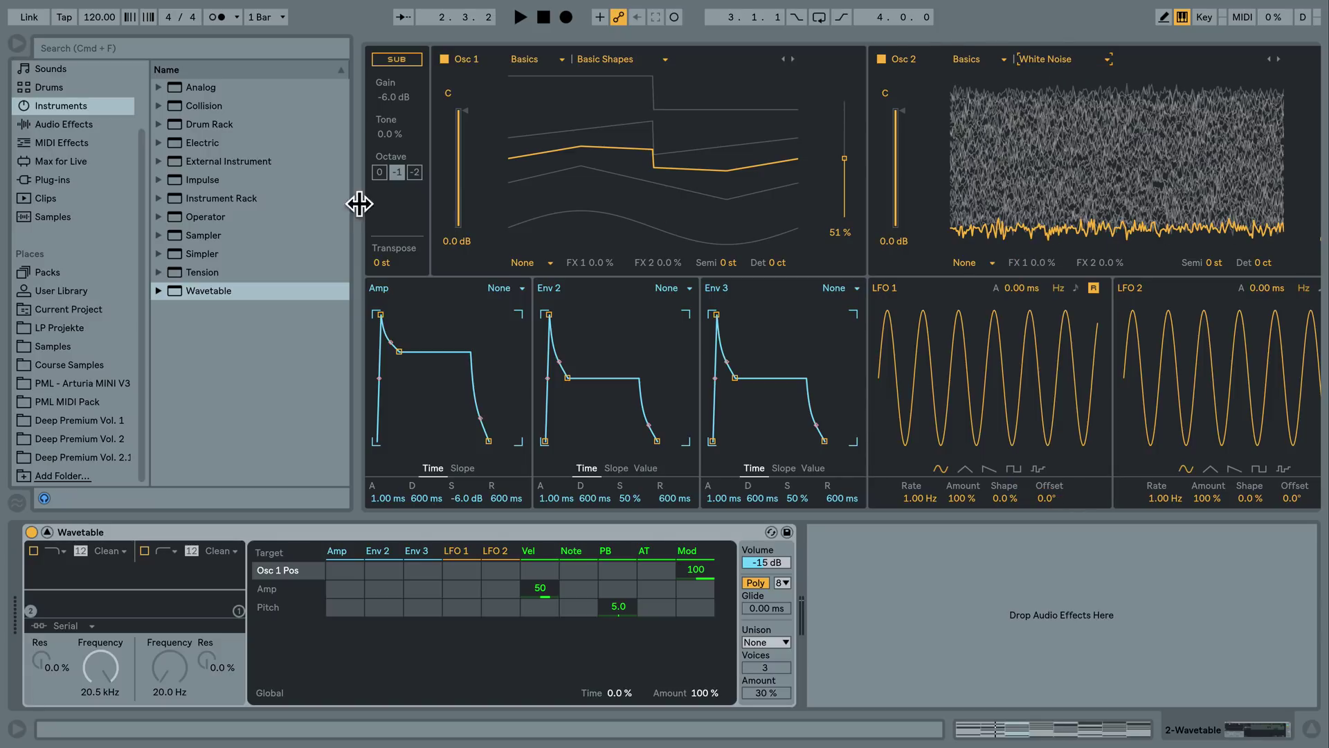
left_click_drag(359, 203, 303, 205)
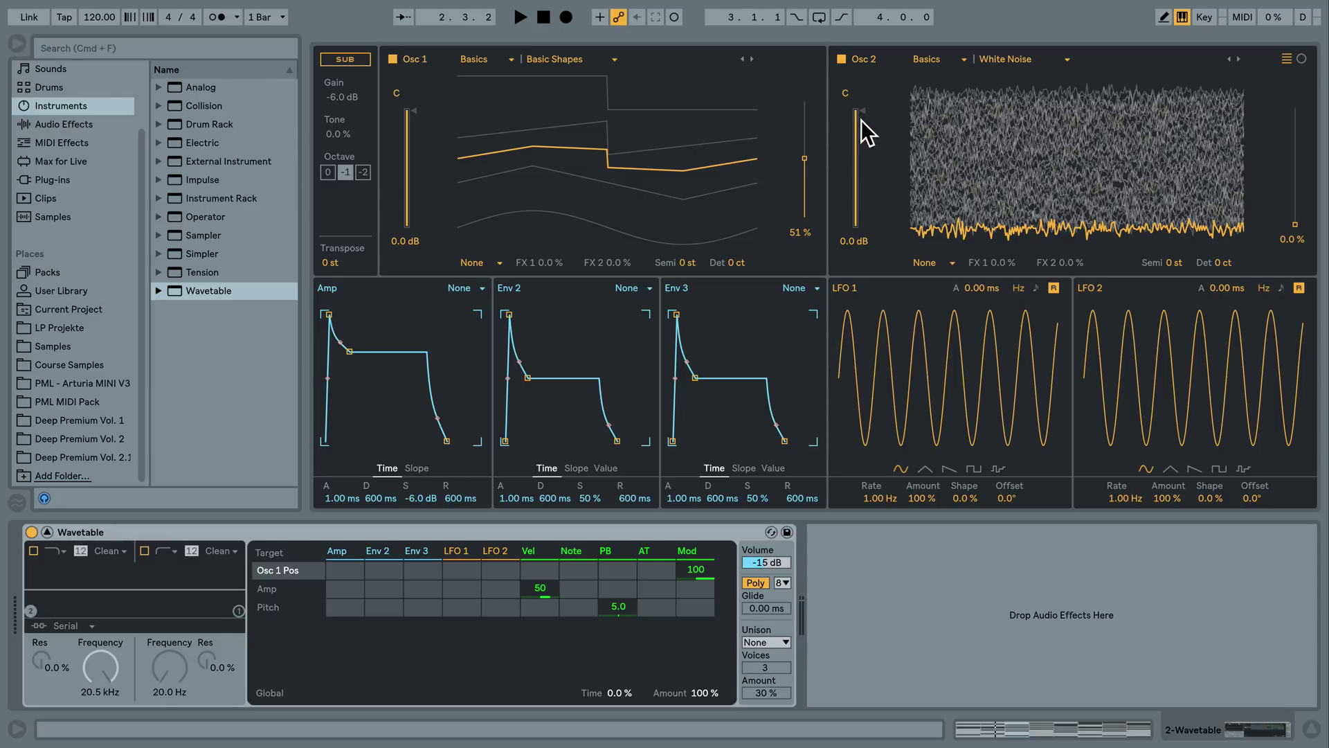
Set Oscillator 2's gain to -7.5 dB and its wavetable position to 57 % while auditioning.
left_click_drag(862, 116, 861, 128)
key("space")
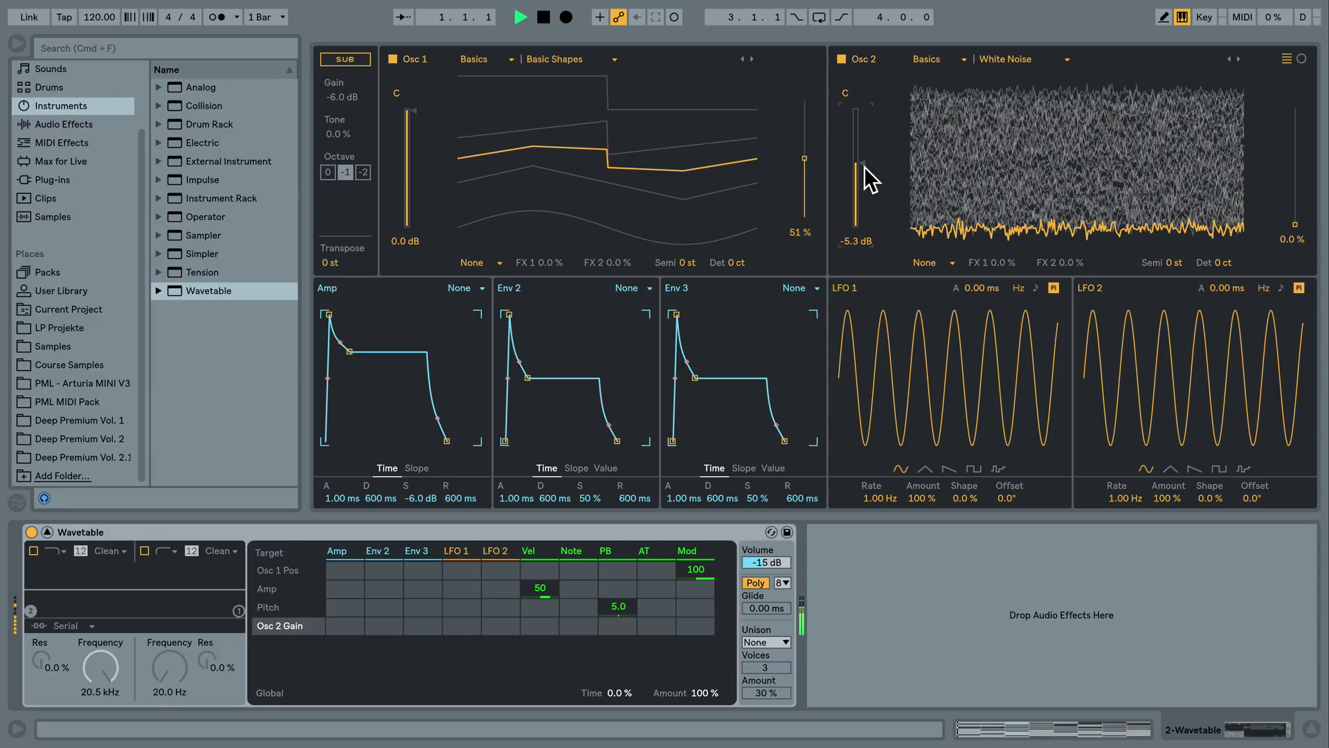
left_click_drag(866, 178, 855, 113)
left_click_drag(1295, 224, 1295, 158)
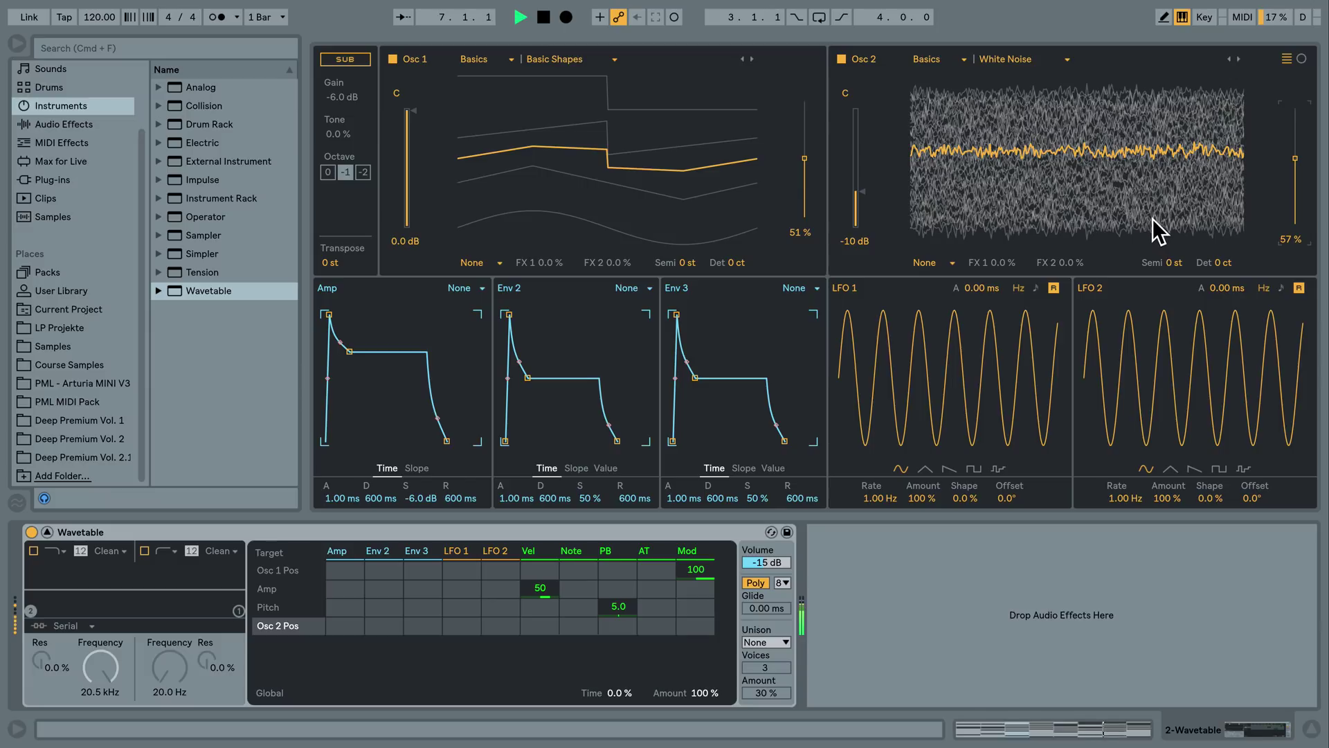
left_click_drag(859, 189, 858, 183)
key("space")
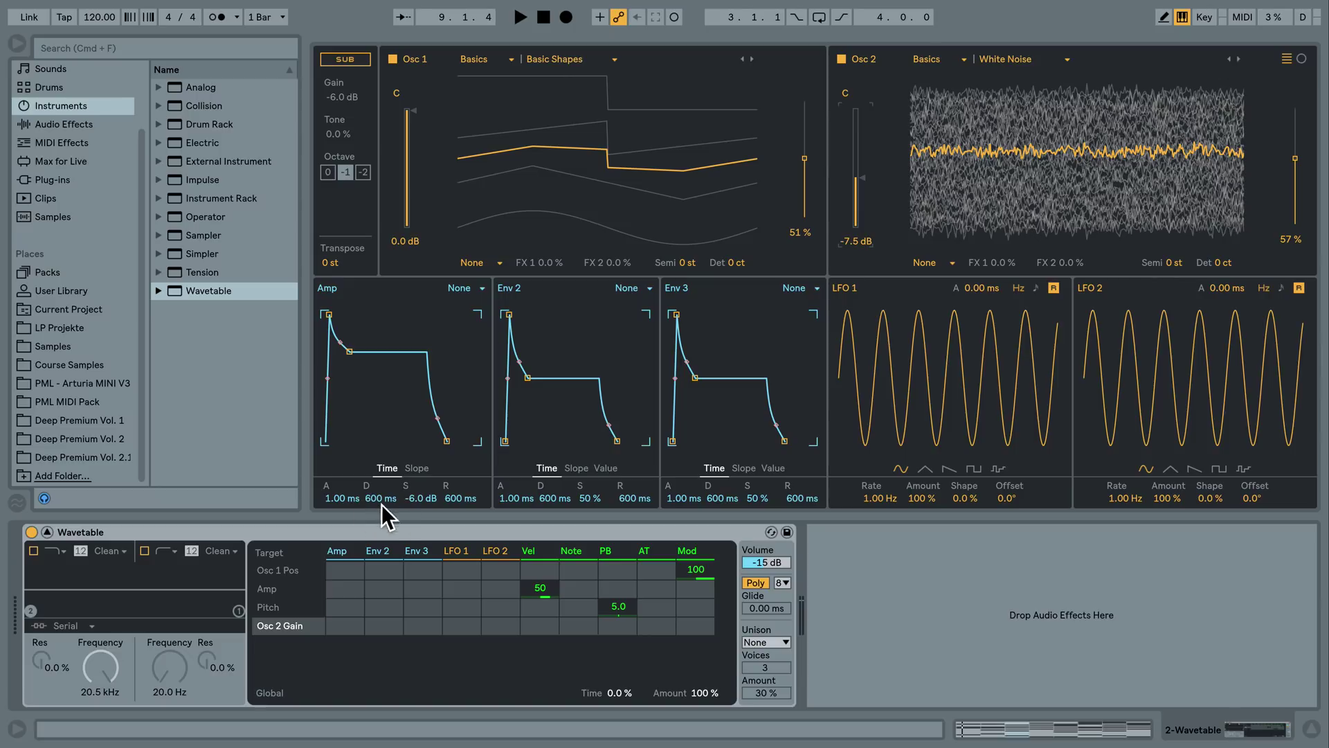
Set the amp envelope attack to 17.5 ms, auditioning the pad briefly.
mouse_move(342, 498)
left_mouse_down()
mouse_move(342, 478)
mouse_move(342, 491)
left_mouse_up()
key("space")
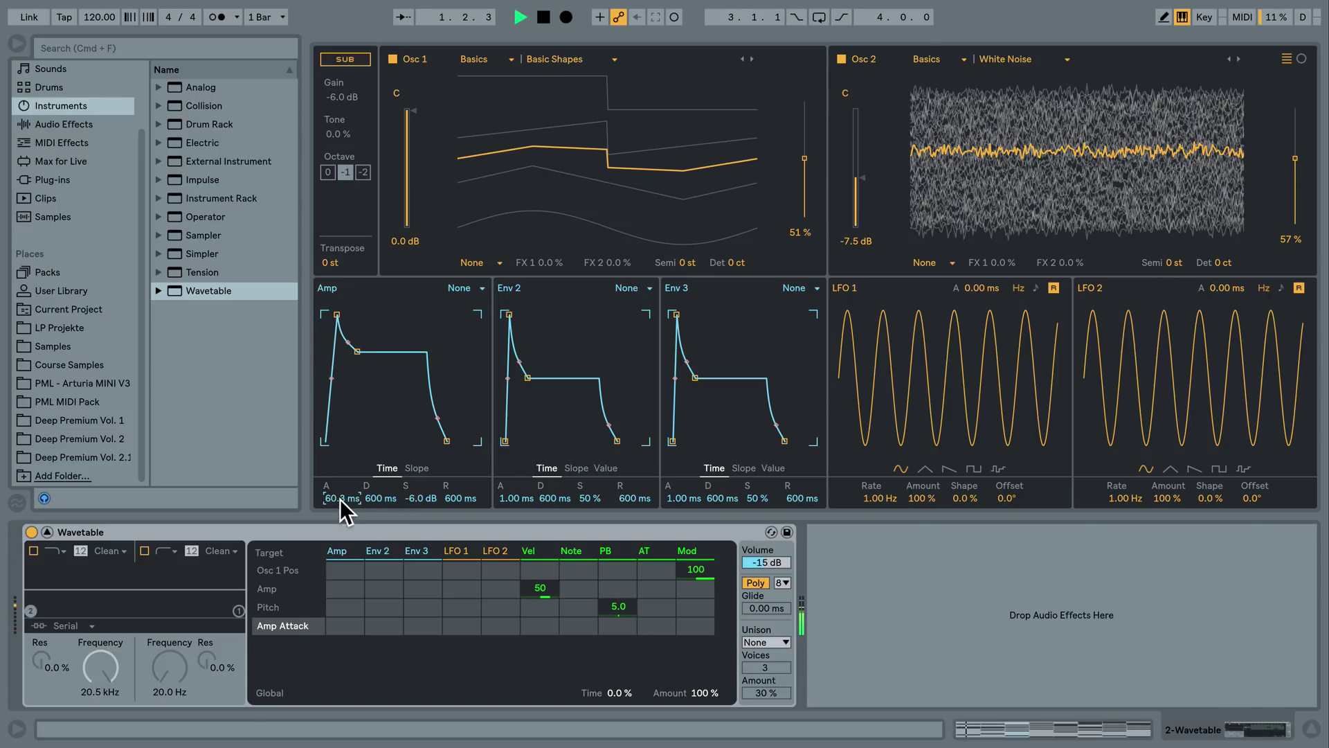
key("space")
key("space")
left_click_drag(347, 500, 347, 514)
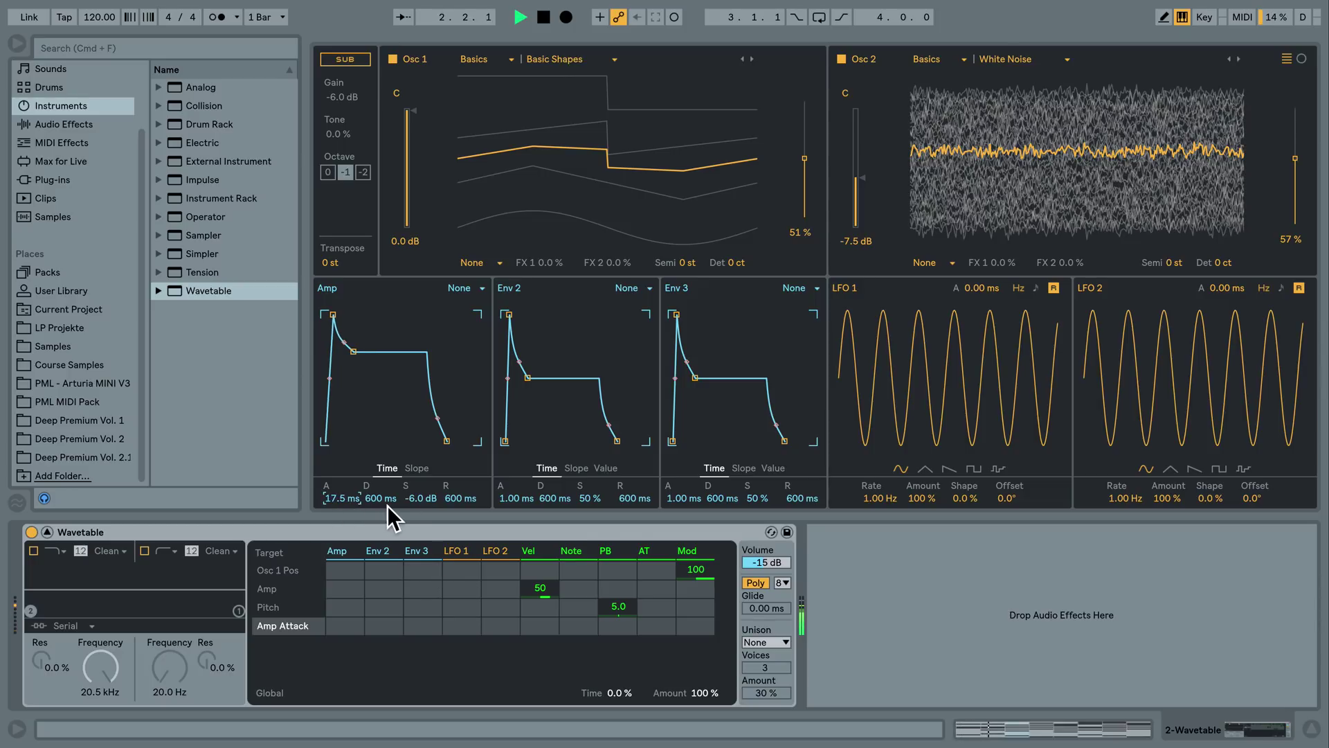
key("space")
Raise the amp envelope sustain from -6.0 dB to -1.4 dB while auditioning.
left_click_drag(415, 497, 415, 476)
key("space")
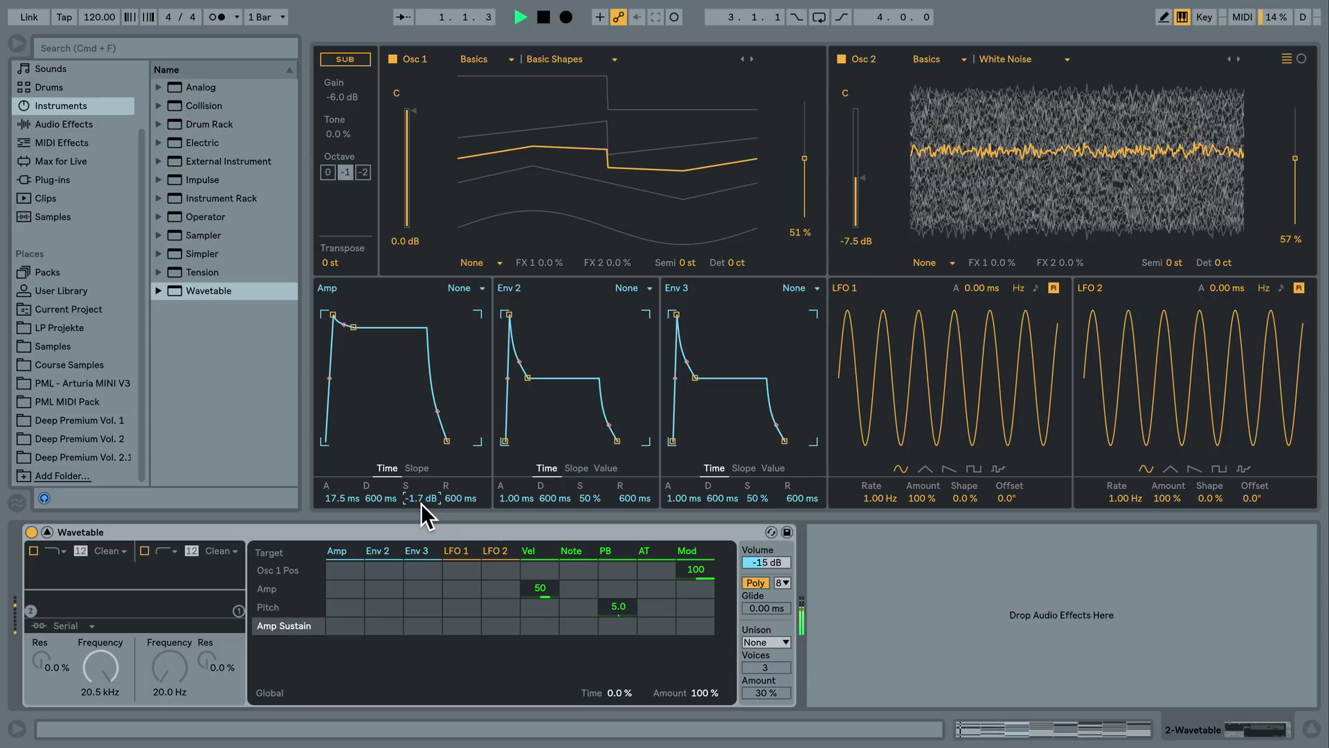
key("Up")
key("Up")
key("space")
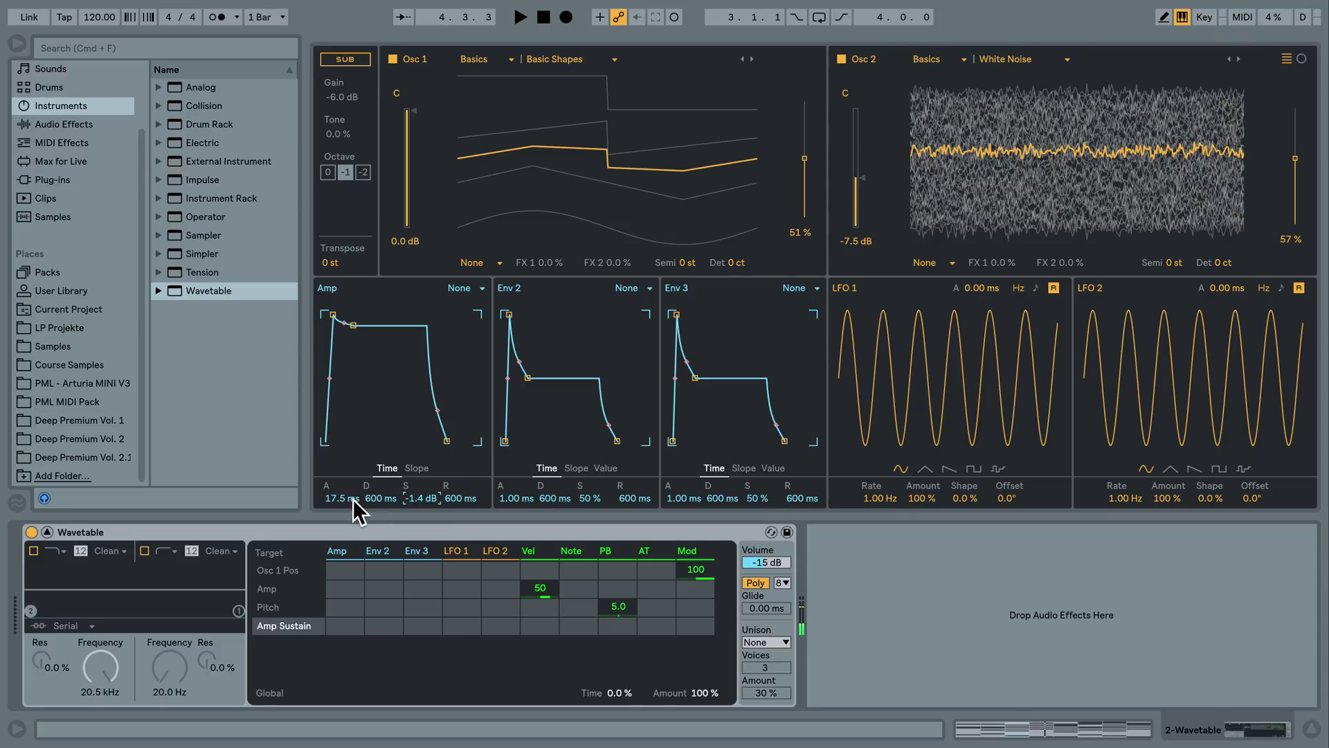
Bend the amp envelope's attack slope curve and audition the result.
left_click(417, 468)
left_click_drag(337, 499, 337, 479)
mouse_move(330, 353)
left_mouse_down()
mouse_move(331, 401)
mouse_move(334, 330)
left_mouse_up()
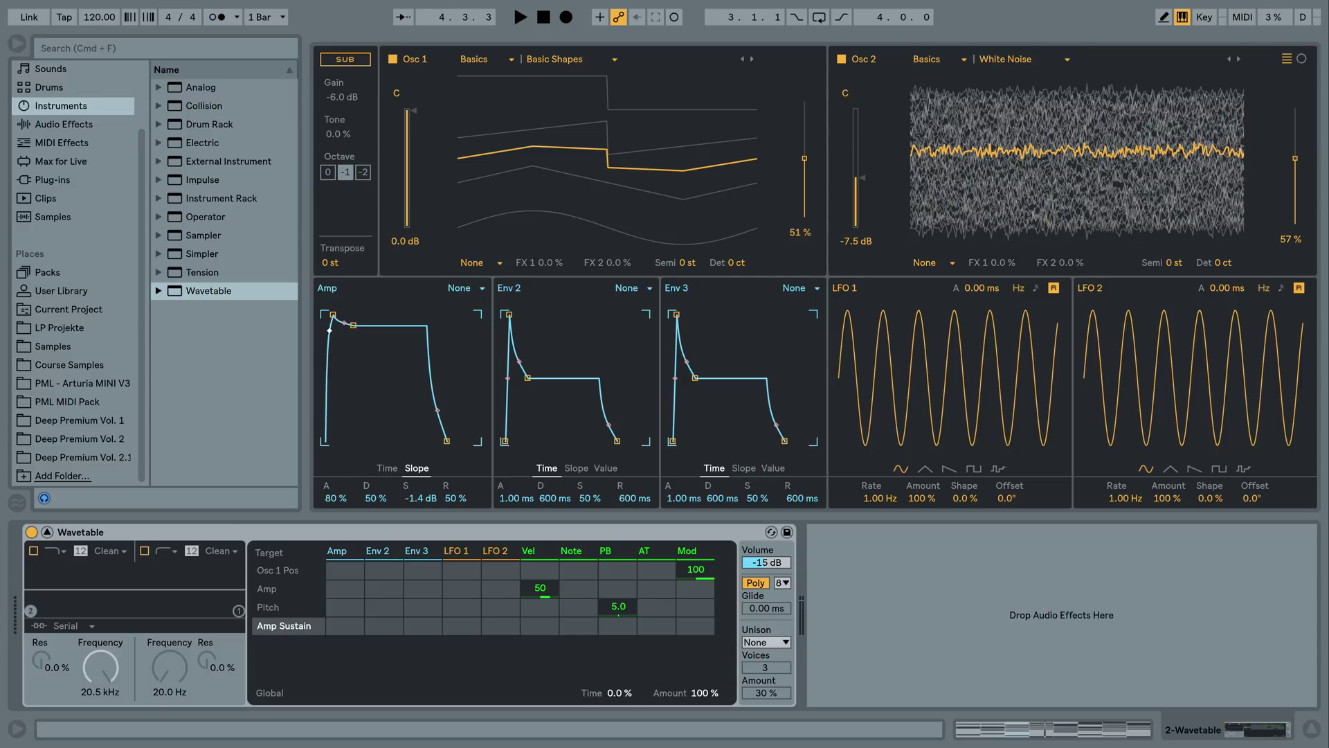
key("space")
Set the amp attack to 39.6 ms and the release to 967 ms.
left_click(387, 468)
left_click_drag(343, 498, 342, 486)
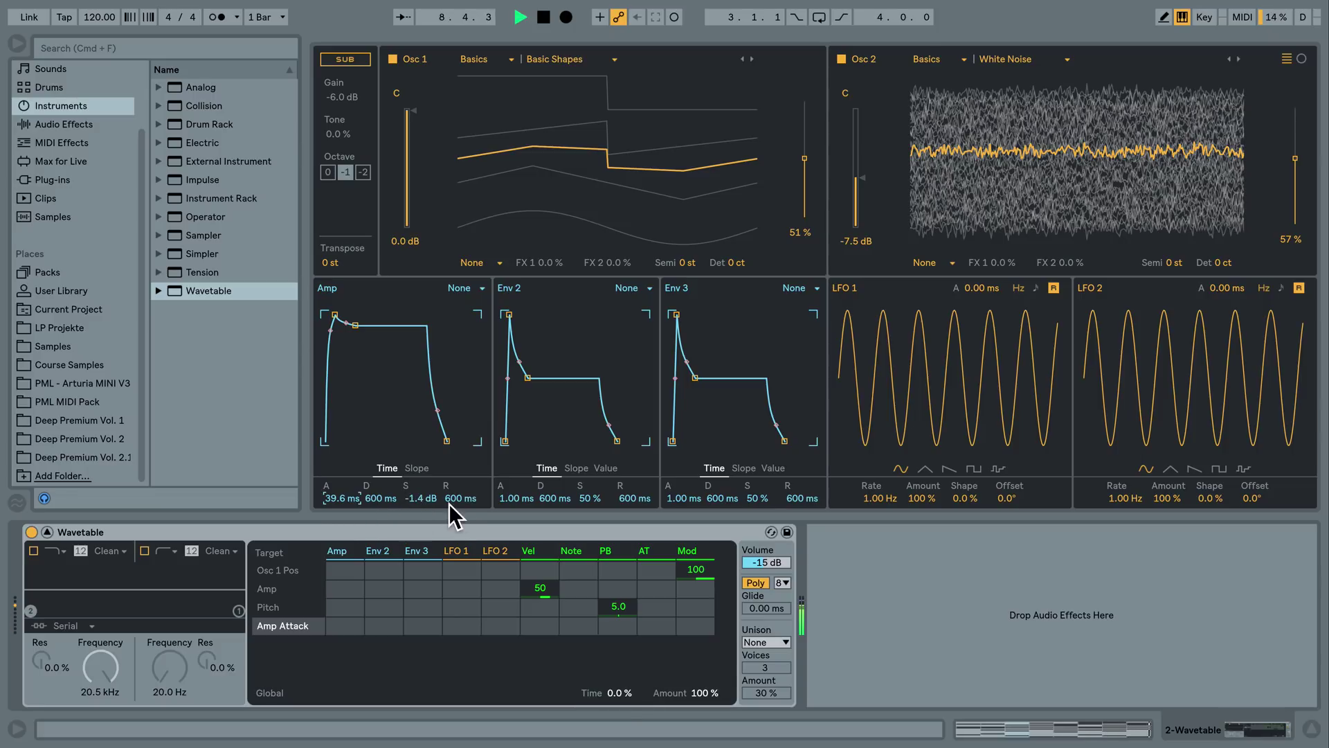
key("space")
mouse_move(462, 497)
left_mouse_down()
mouse_move(463, 478)
mouse_move(467, 488)
left_mouse_up()
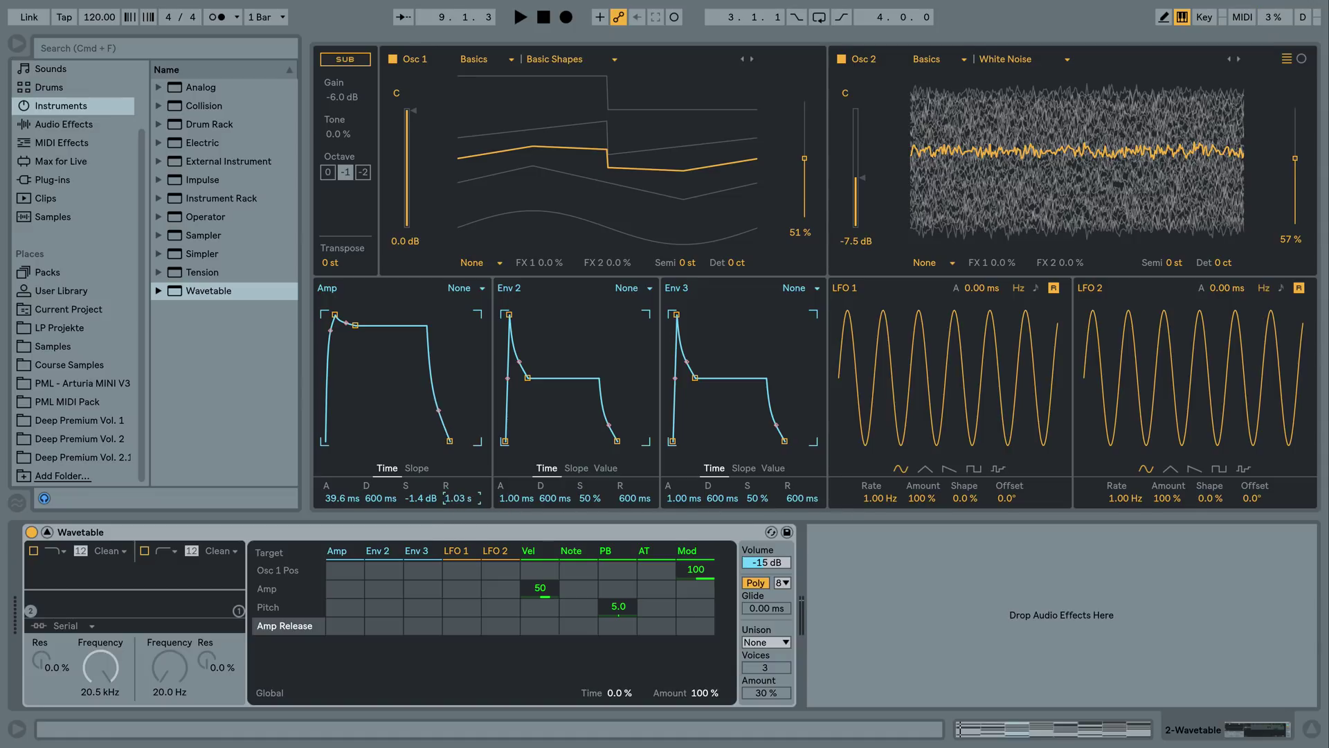
key("space")
key("space")
left_click(787, 582)
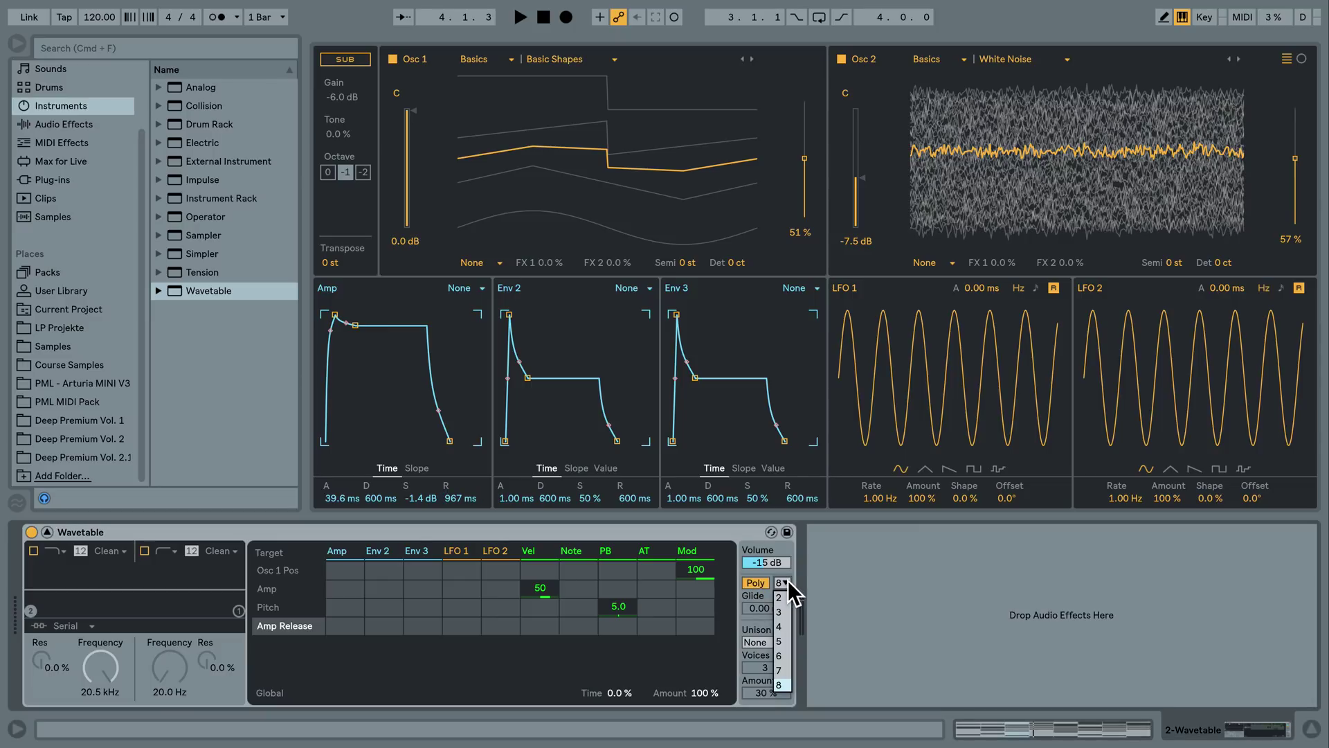
left_click(785, 684)
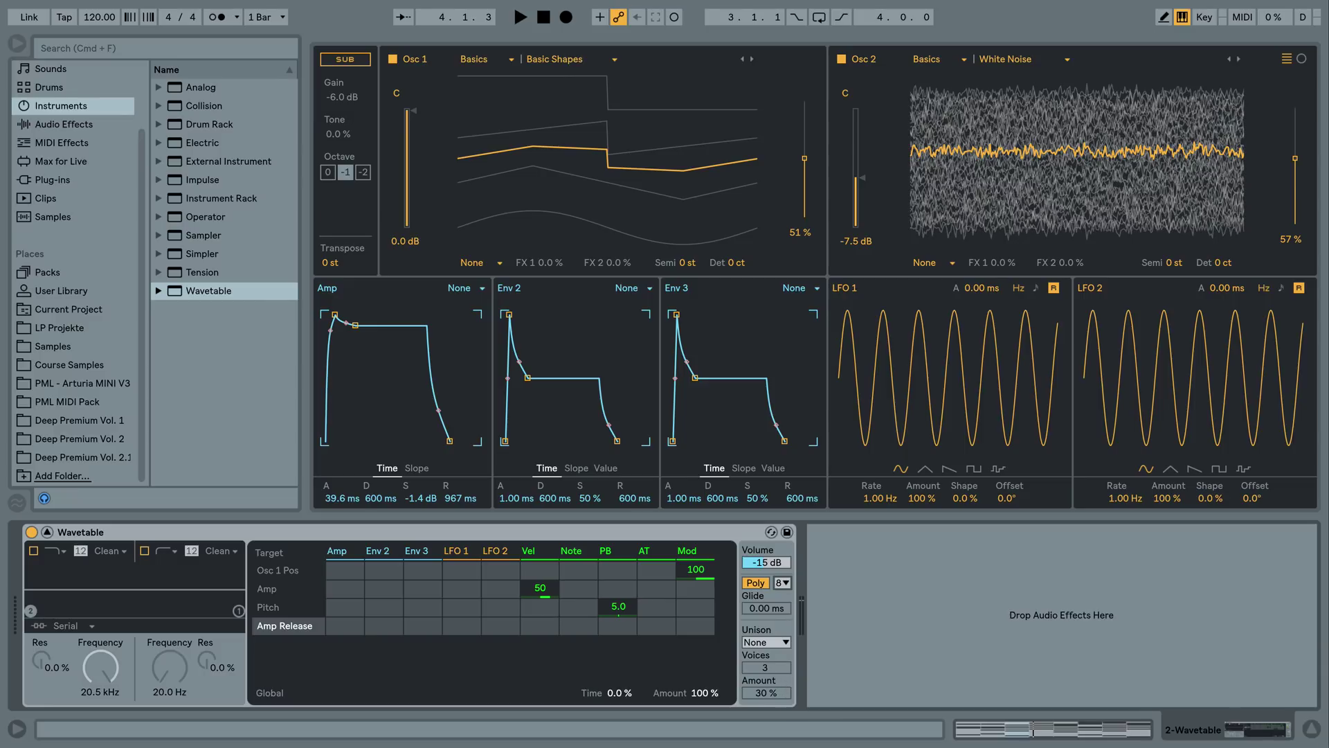
left_click(1115, 725)
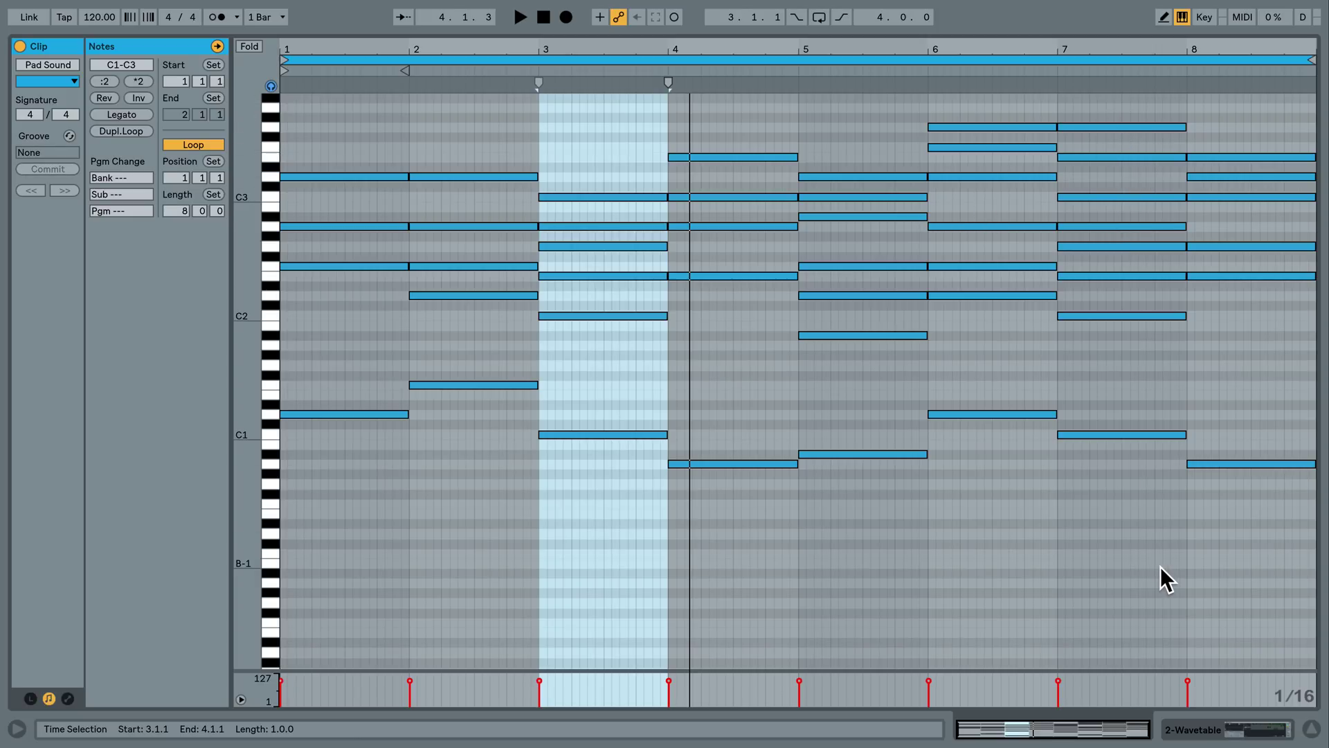
left_click(1205, 730)
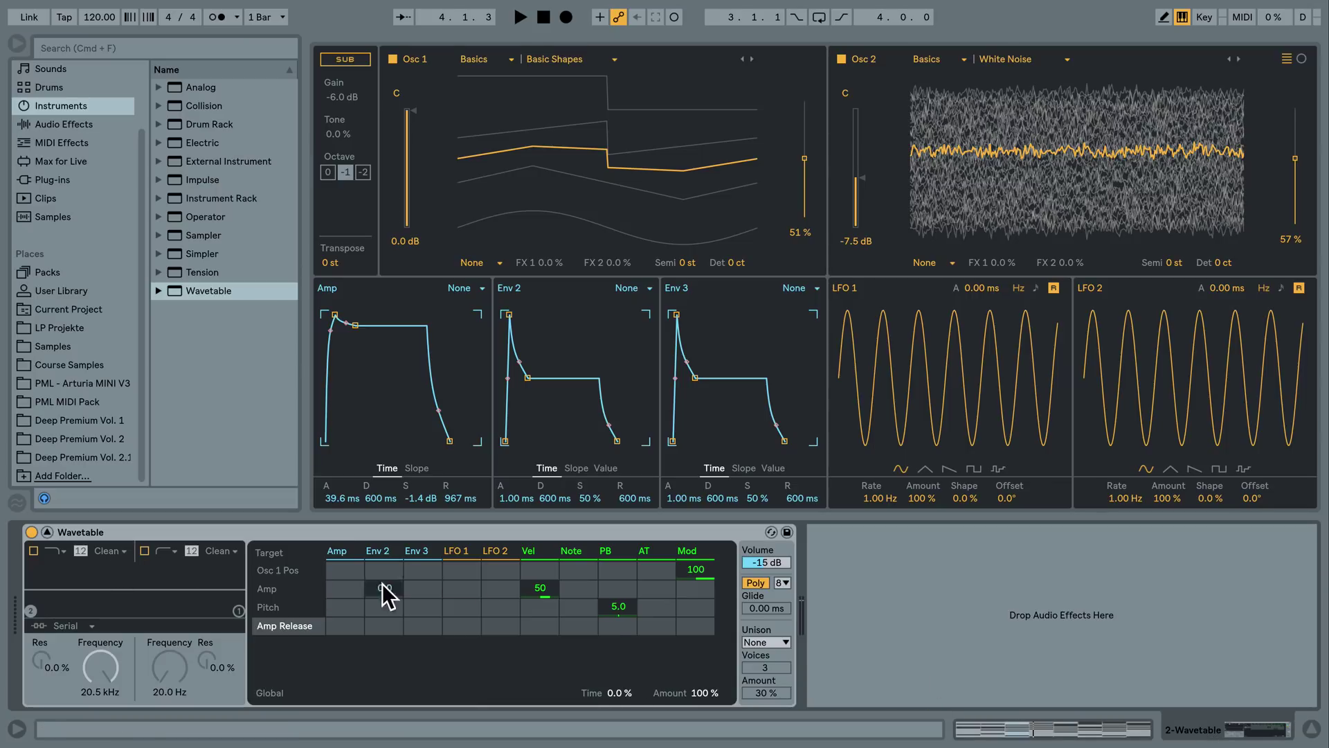
Switch the Wavetable unison mode to Shimmer with 3 voices and settle the amount at 34 %.
left_click(784, 640)
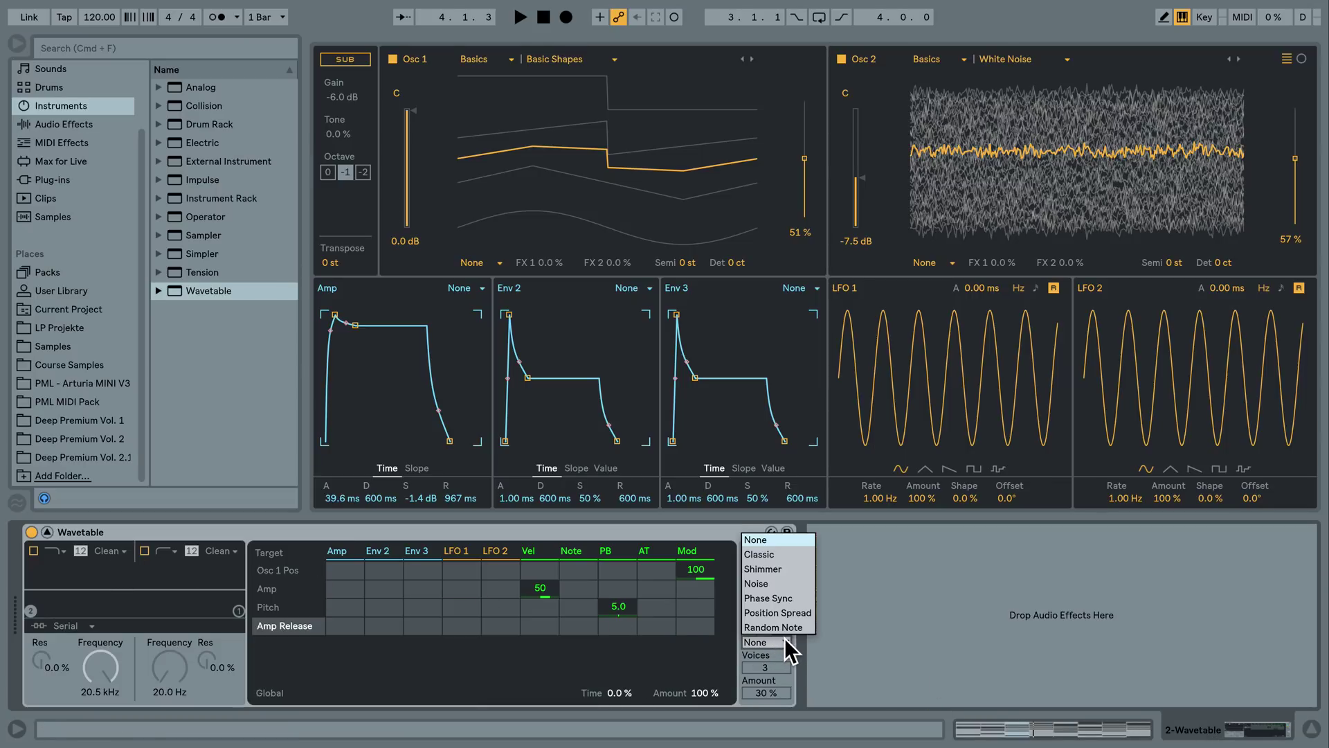
left_click(786, 566)
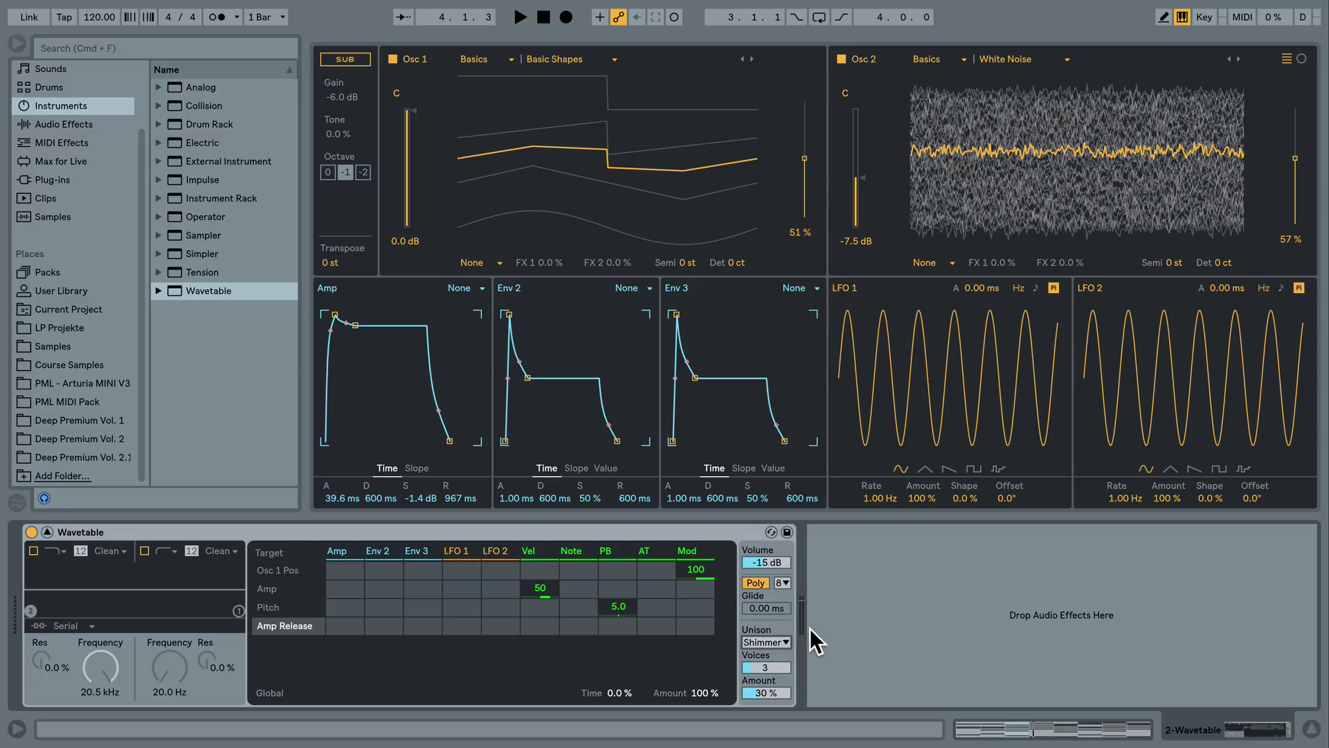
key("space")
key("space")
left_click_drag(769, 693, 769, 713)
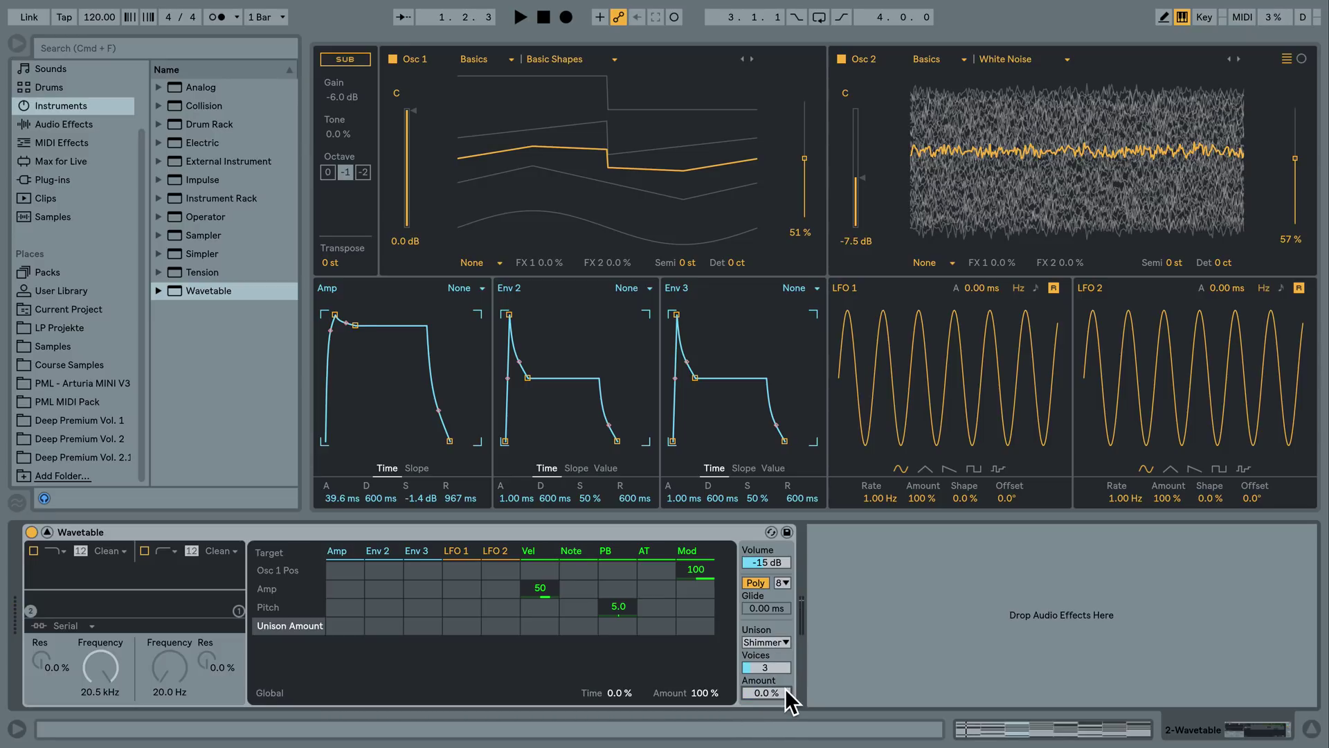
key("space")
mouse_move(775, 695)
left_mouse_down()
mouse_move(775, 642)
mouse_move(778, 696)
left_mouse_up()
key("space")
Switch on Wavetable's Filter 1 and lower its cutoff while the pad plays.
left_click(33, 550)
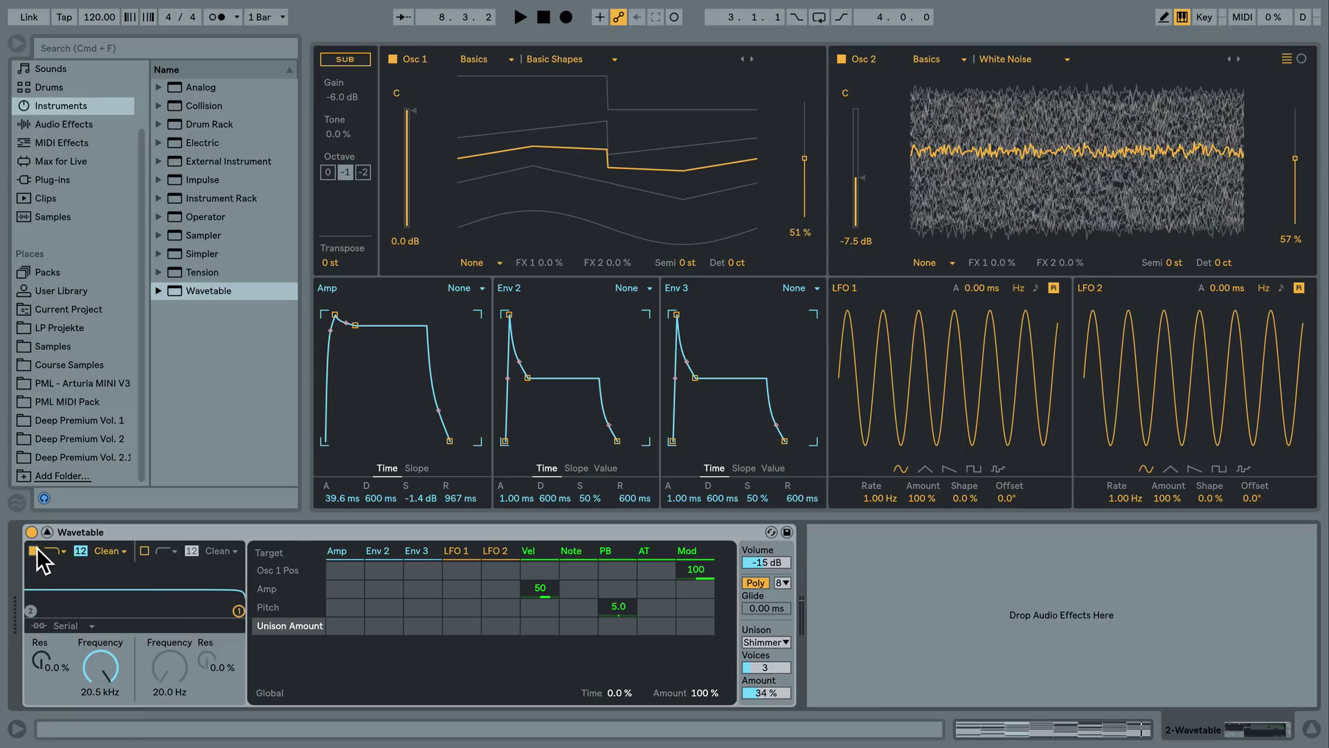
key("space")
left_click_drag(118, 666, 118, 724)
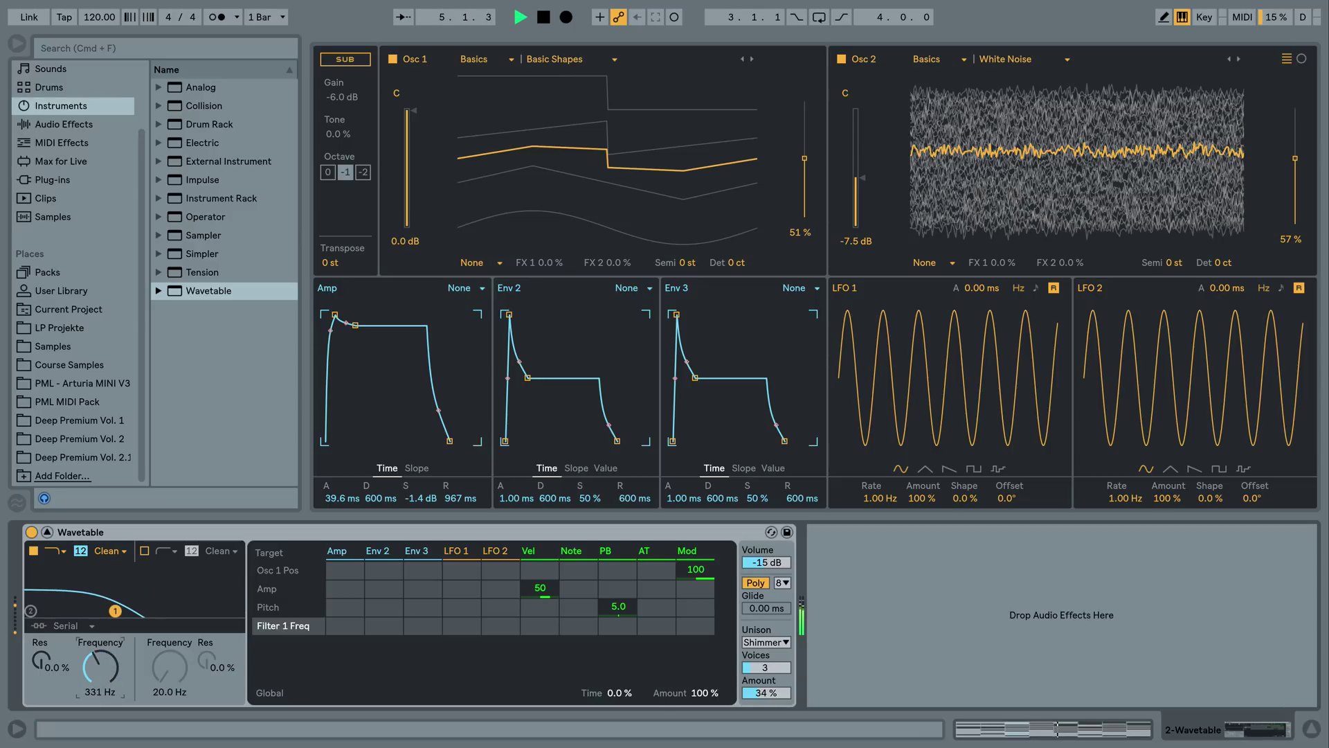
key("space")
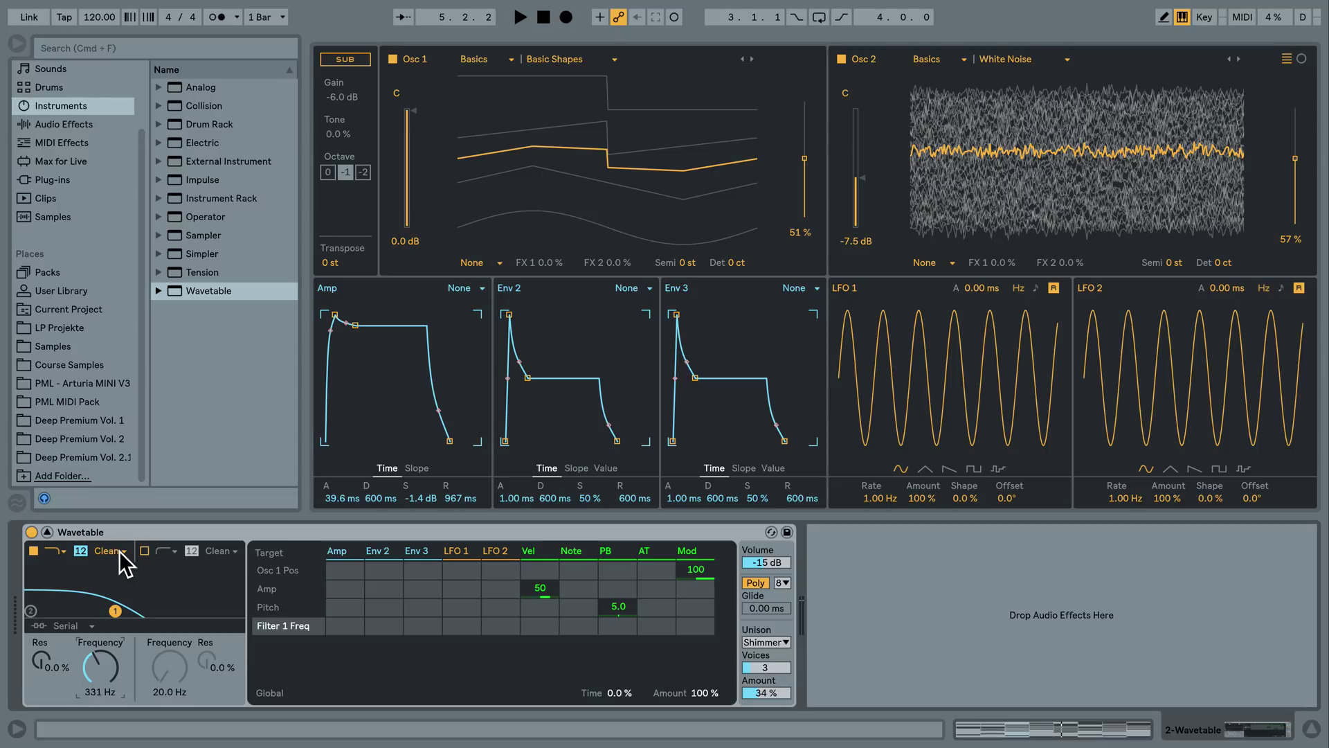
Set Filter 1's circuit to OSR and raise the cutoff again.
left_click(119, 550)
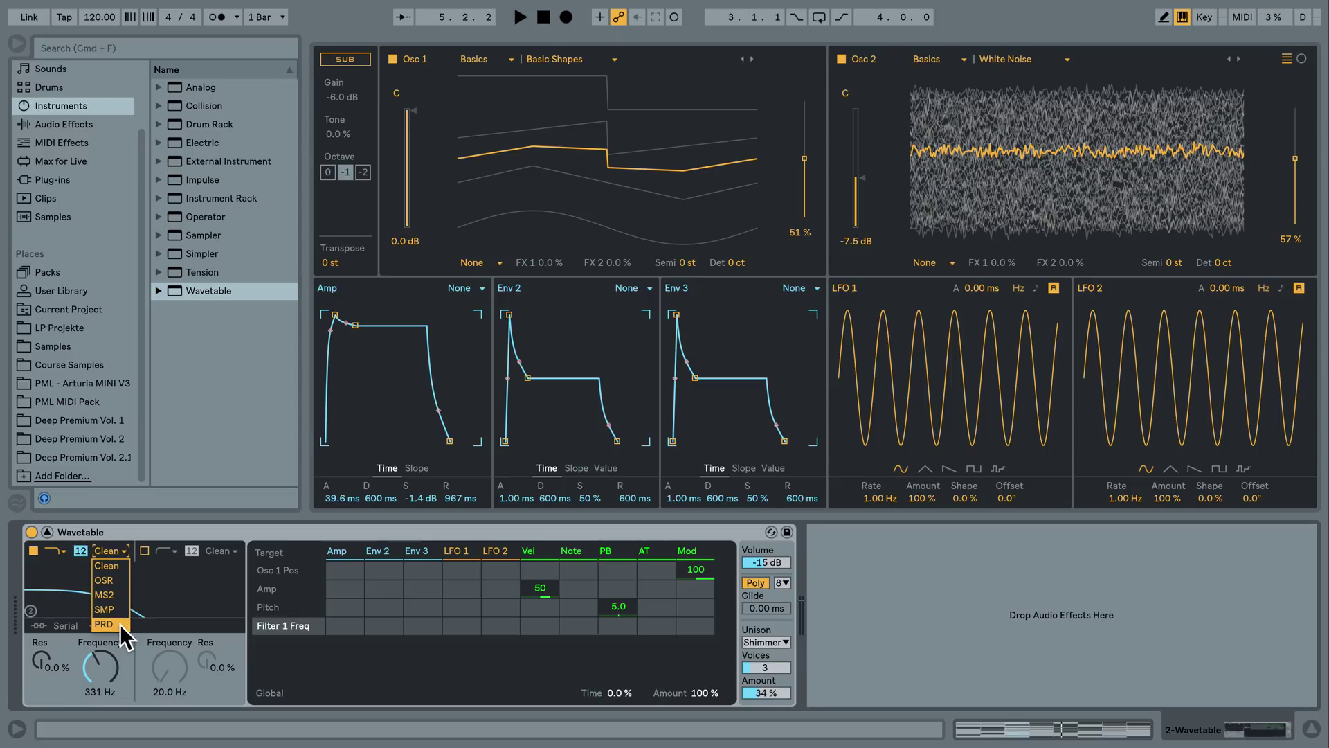
left_click(115, 578)
key("space")
left_click_drag(122, 656, 122, 596)
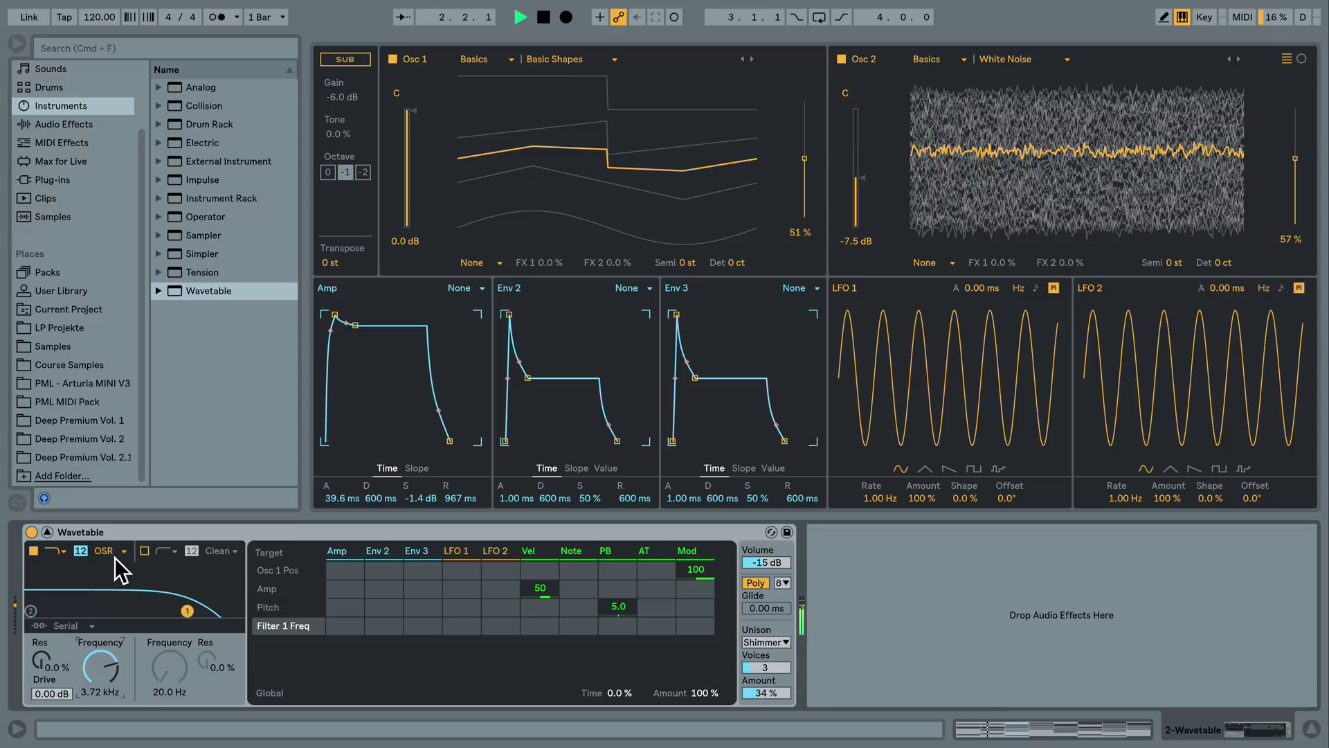
key("space")
Change the filter slope from 12 to 24 and set the cutoff to 3.93 kHz.
left_click(81, 551)
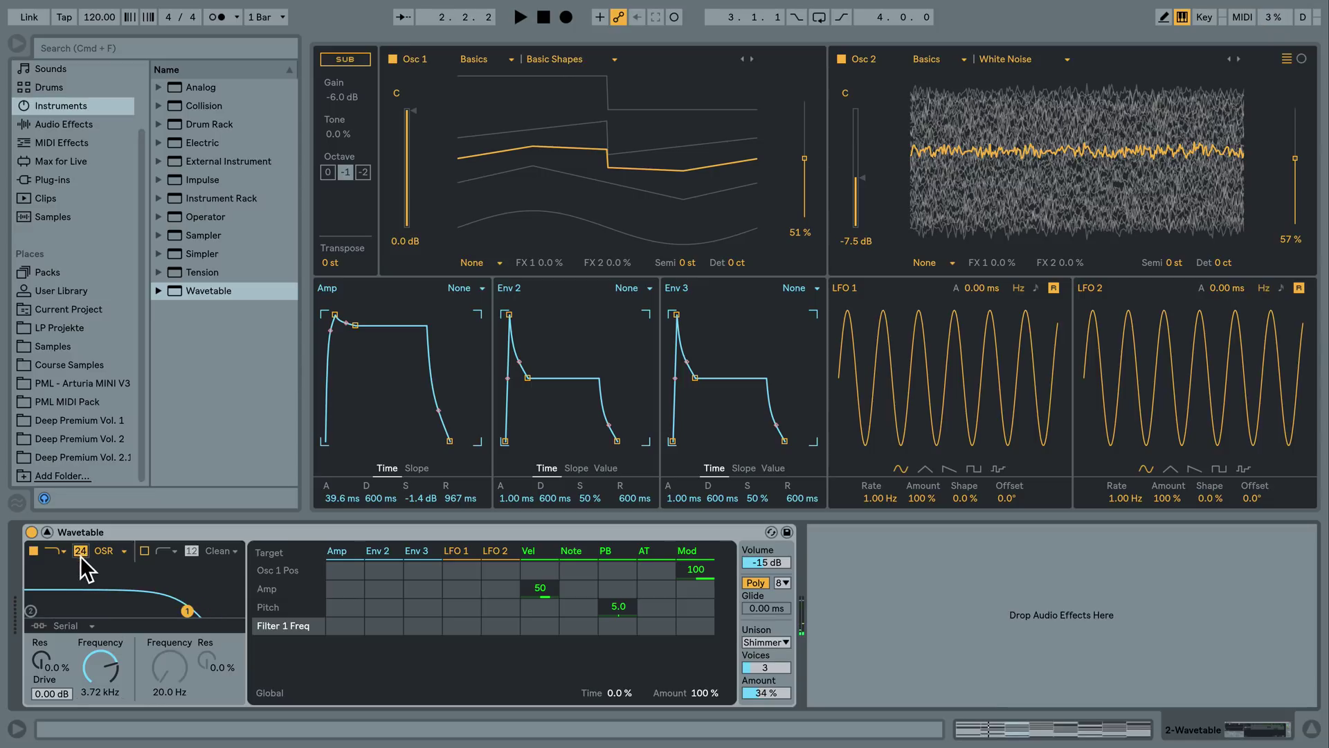
key("space")
mouse_move(114, 688)
left_mouse_down()
mouse_move(114, 655)
mouse_move(114, 717)
mouse_move(114, 681)
left_mouse_up()
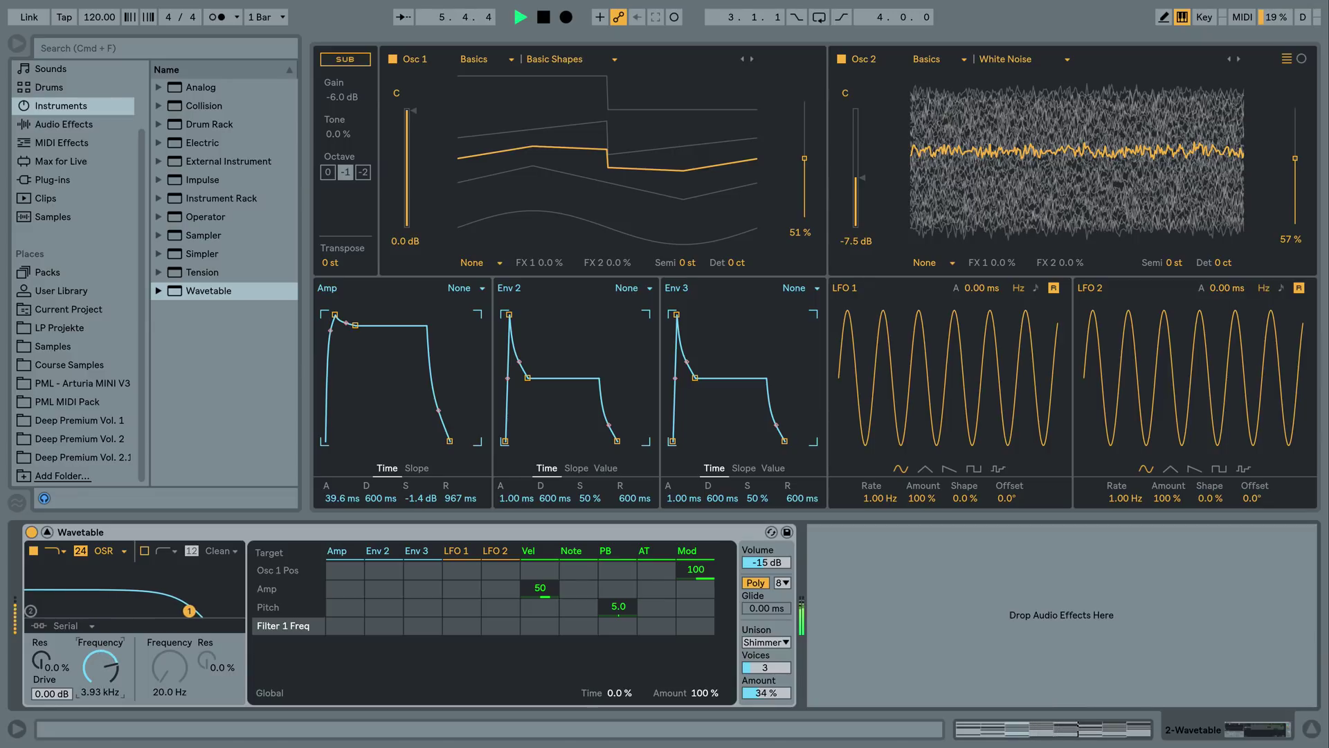
key("space")
Open the Pad Sound clip's notes and deactivate the four C2–G2 notes in bars 3–4.
left_click(1038, 734)
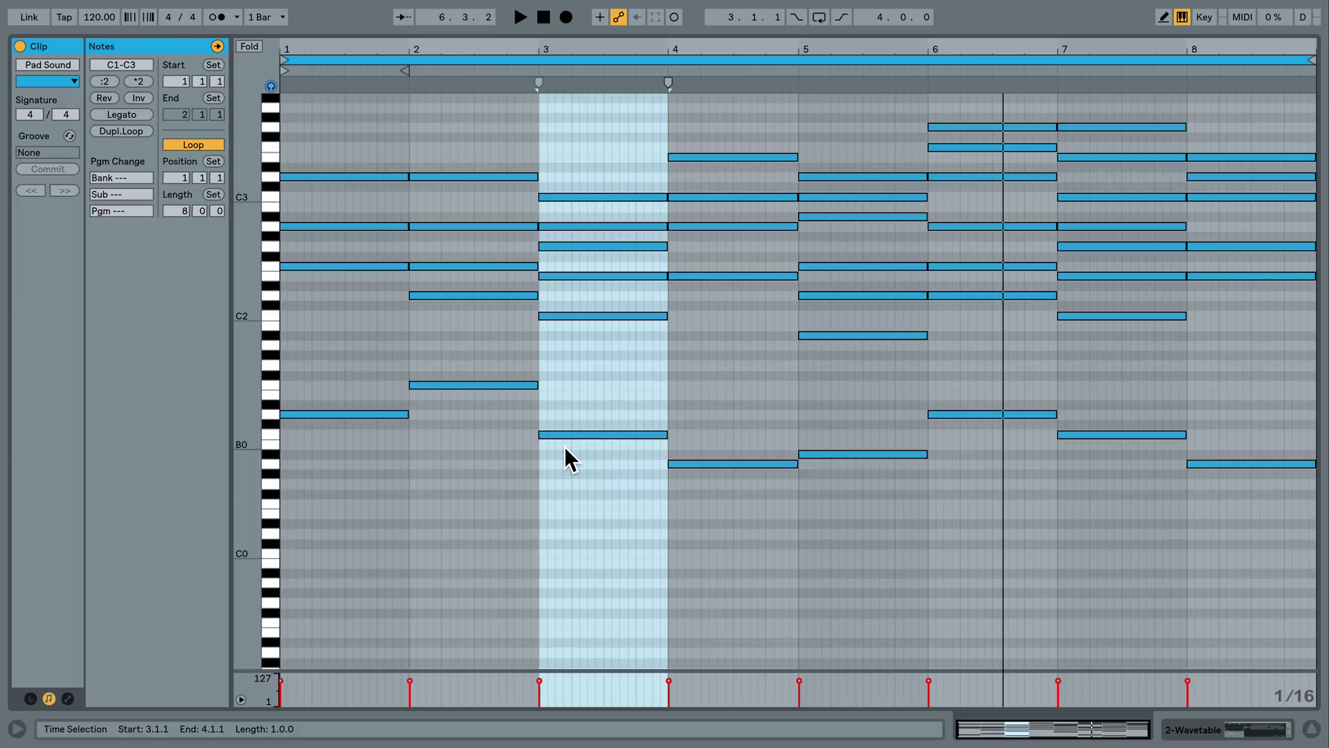
key("space")
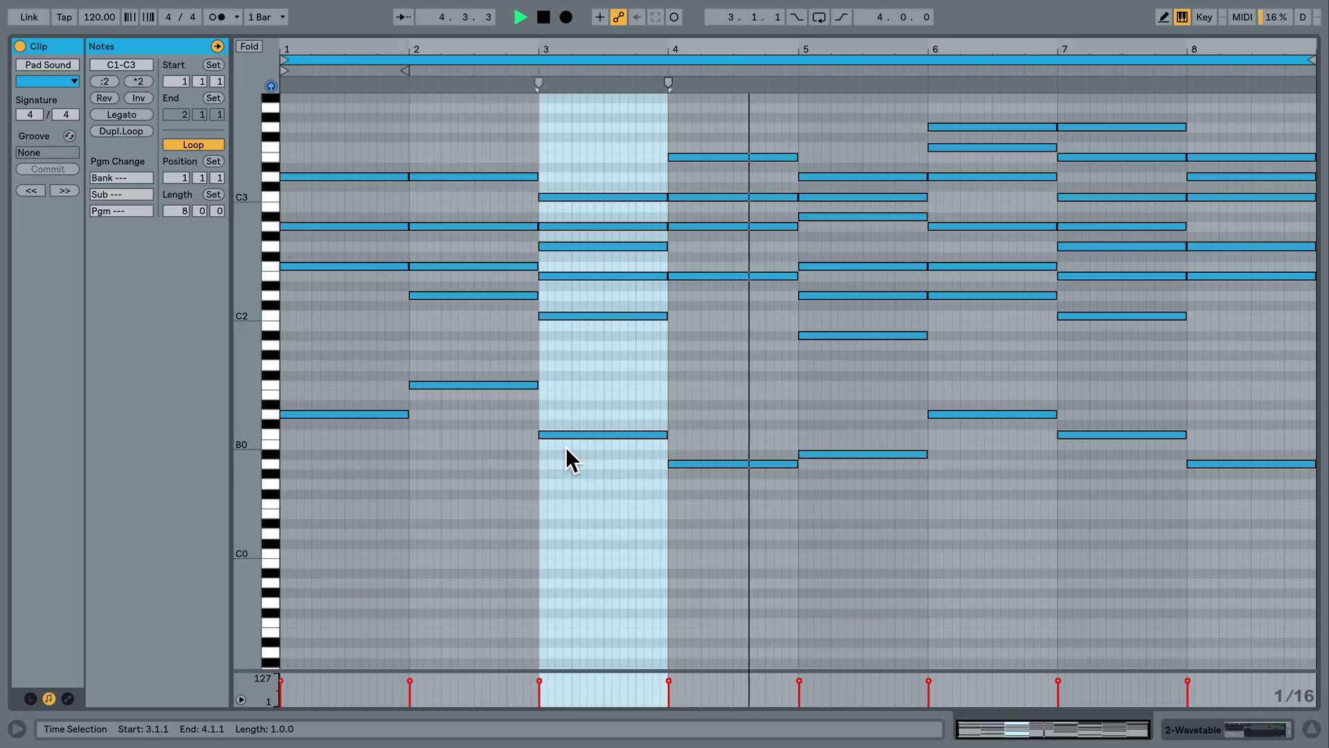
key("space")
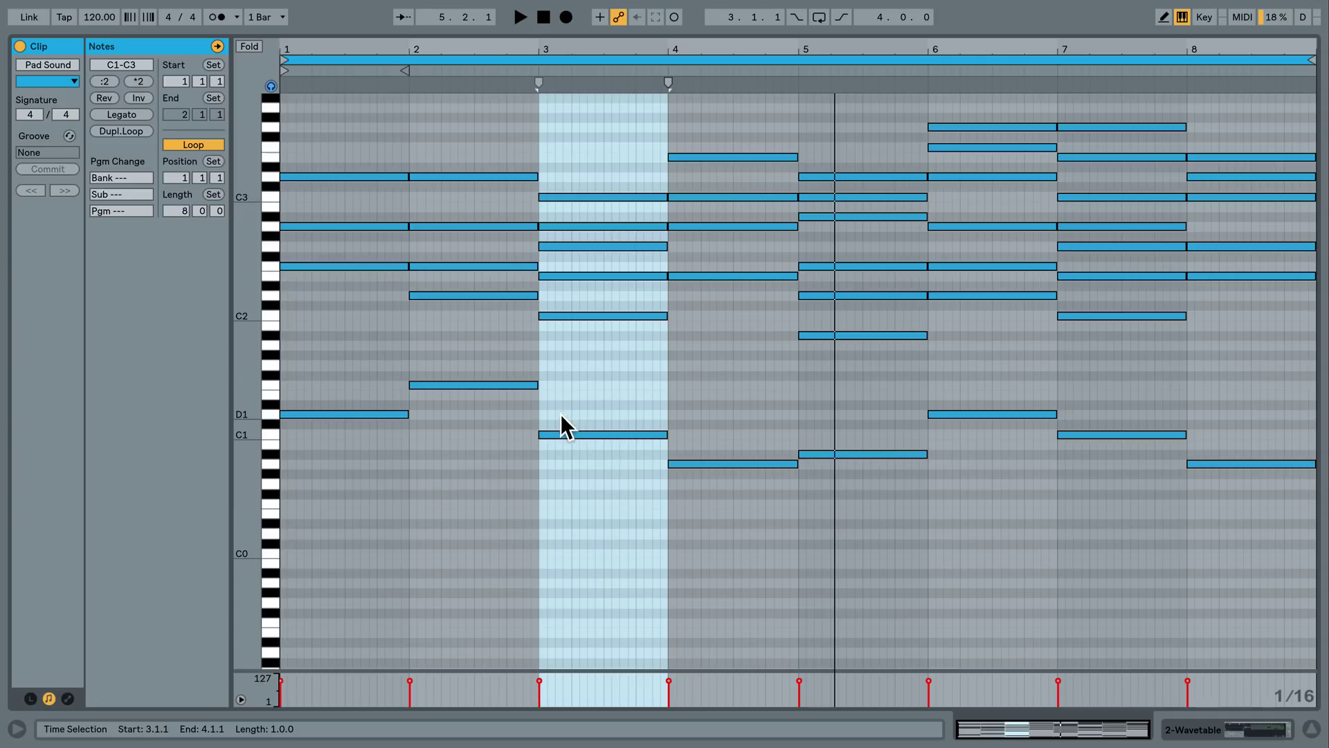
left_click(578, 254)
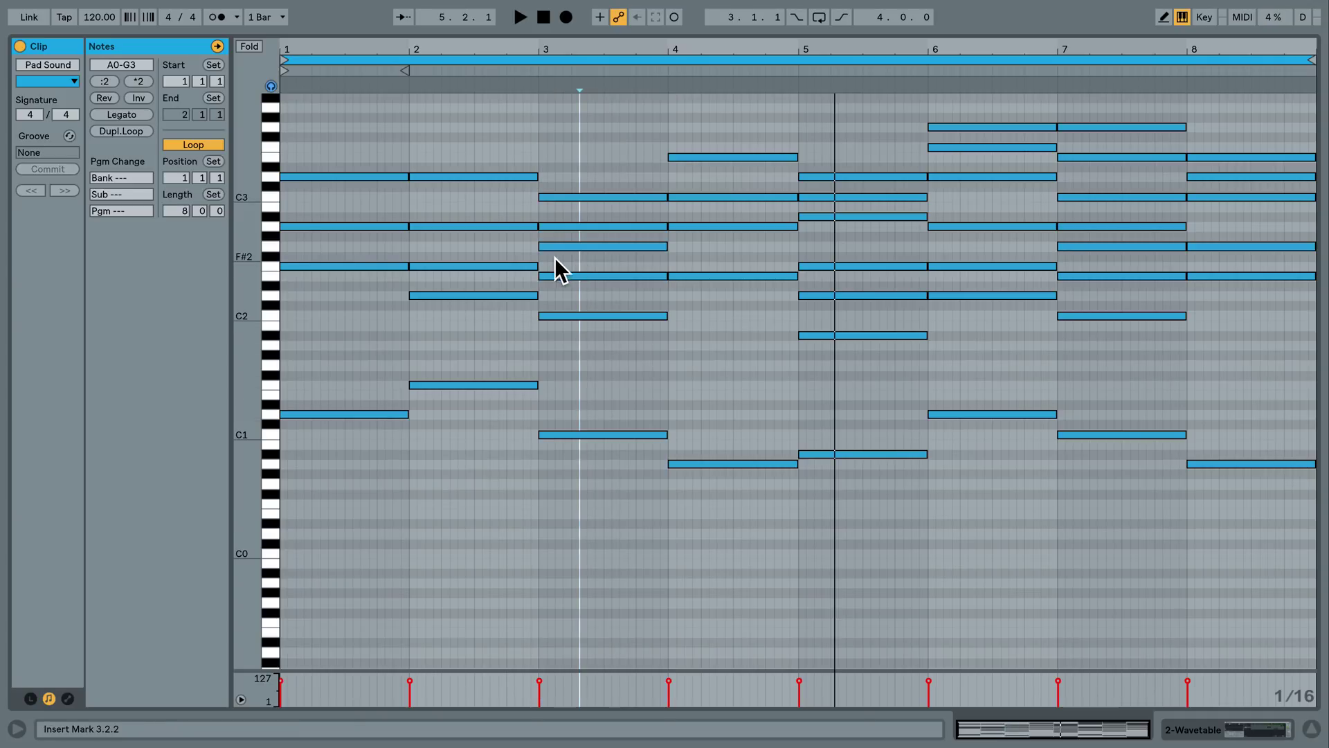
left_click_drag(620, 237, 742, 333)
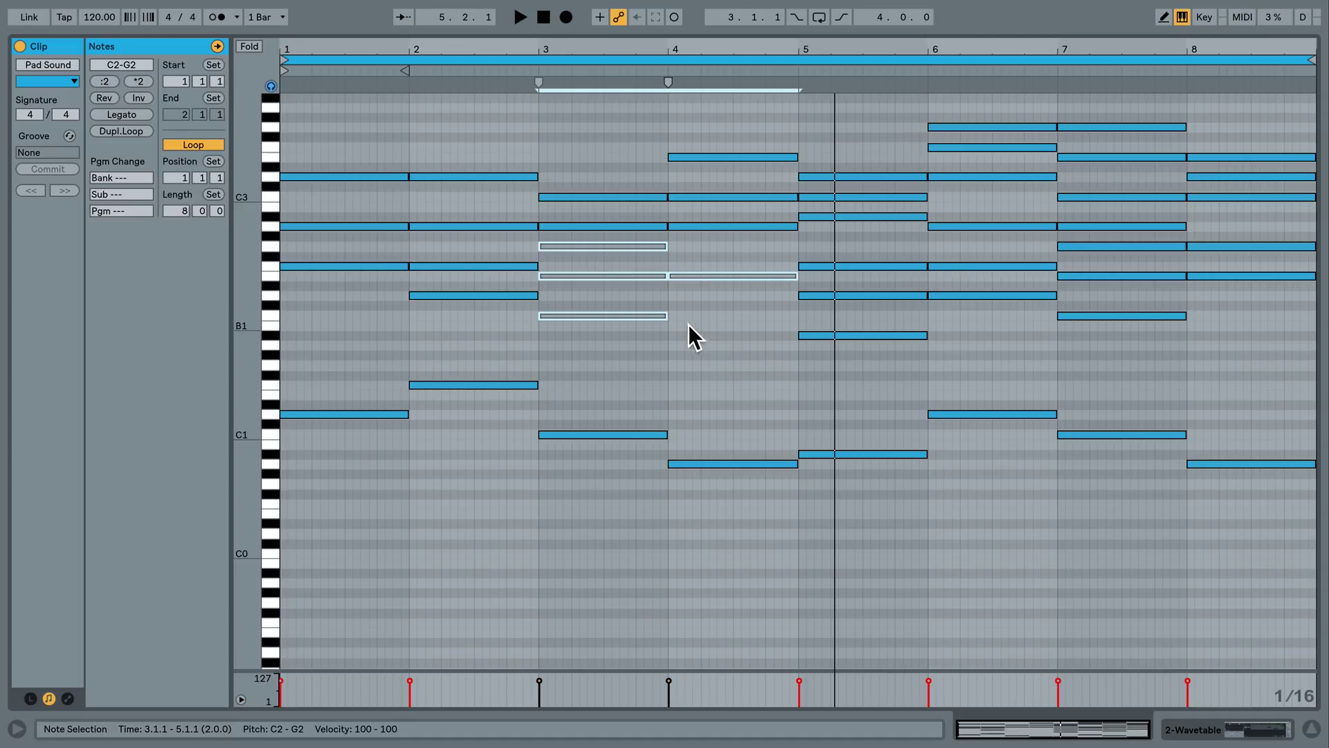
left_click(668, 304)
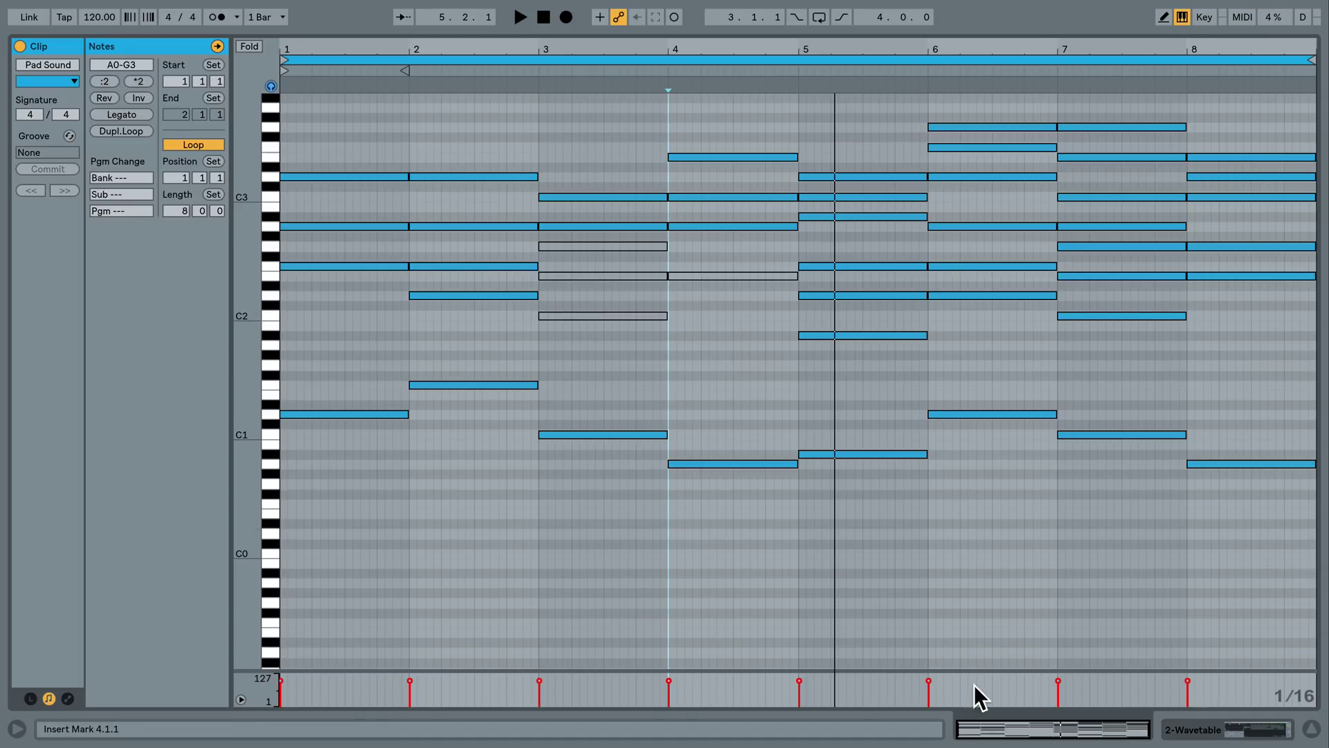
Reactivate the greyed C2–G2 notes in bars 3–4 with 0 and return to the Wavetable editor.
left_click(1219, 727)
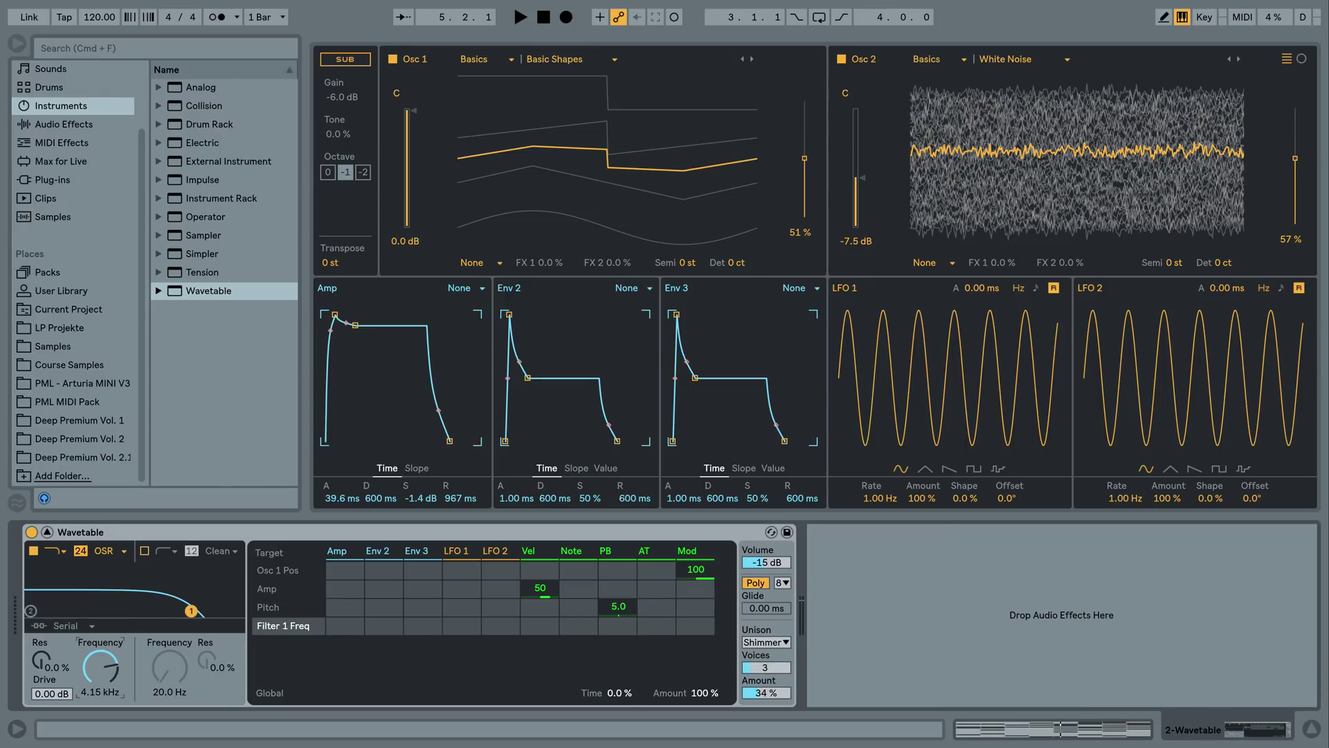
left_click(1117, 736)
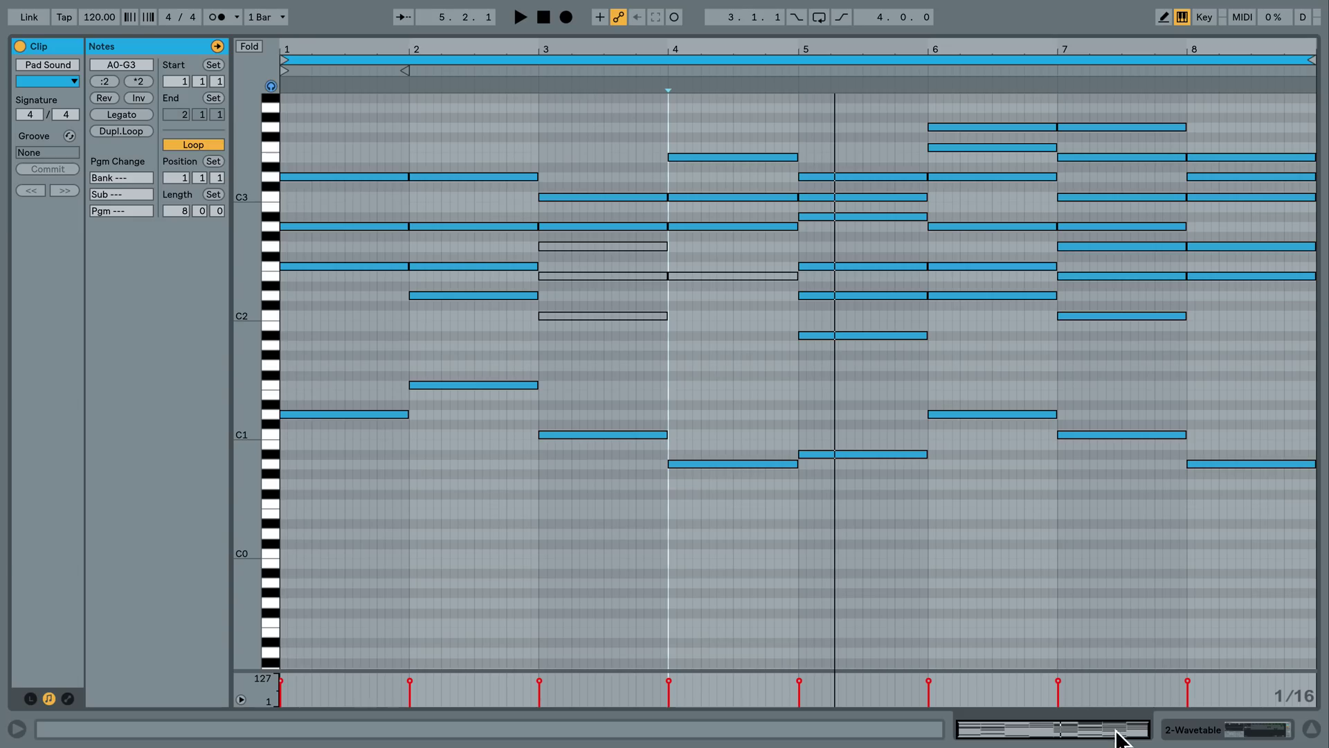
key("space")
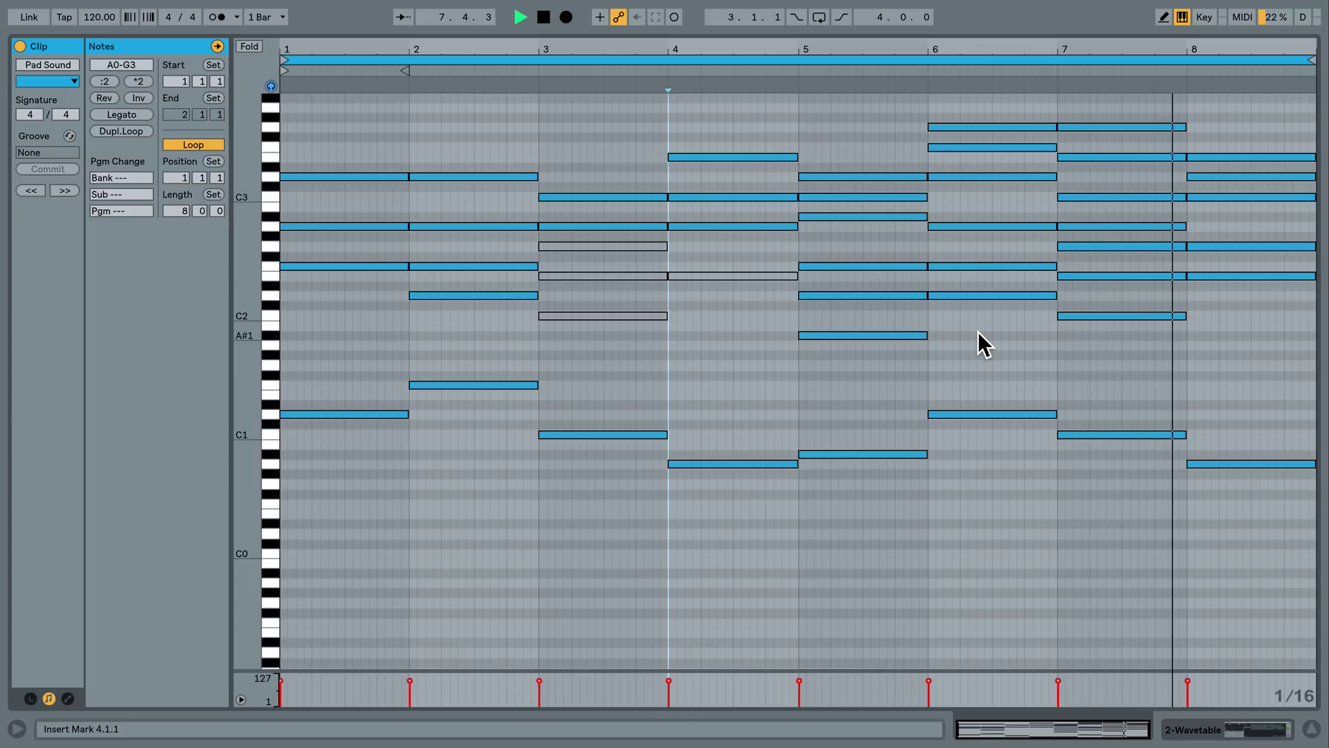
key("space")
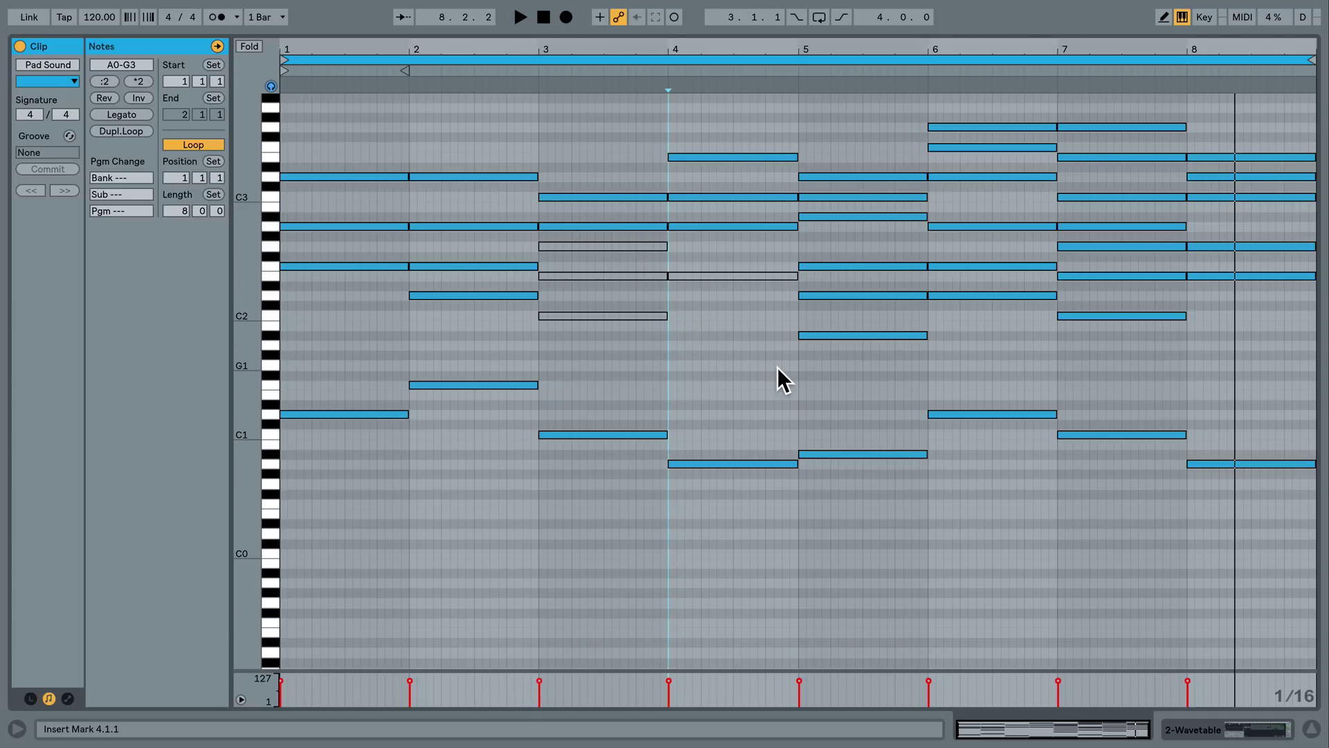
left_click_drag(751, 359, 641, 253)
key("0")
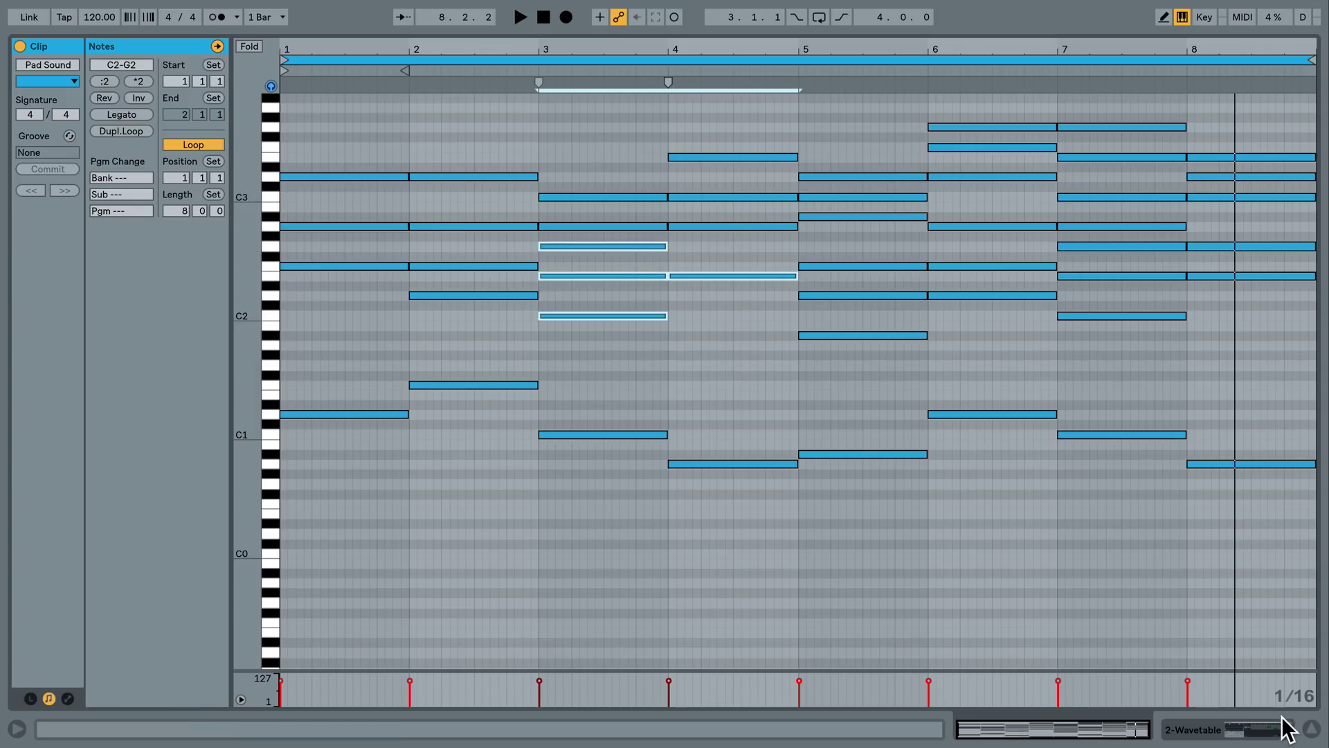
left_click(1249, 730)
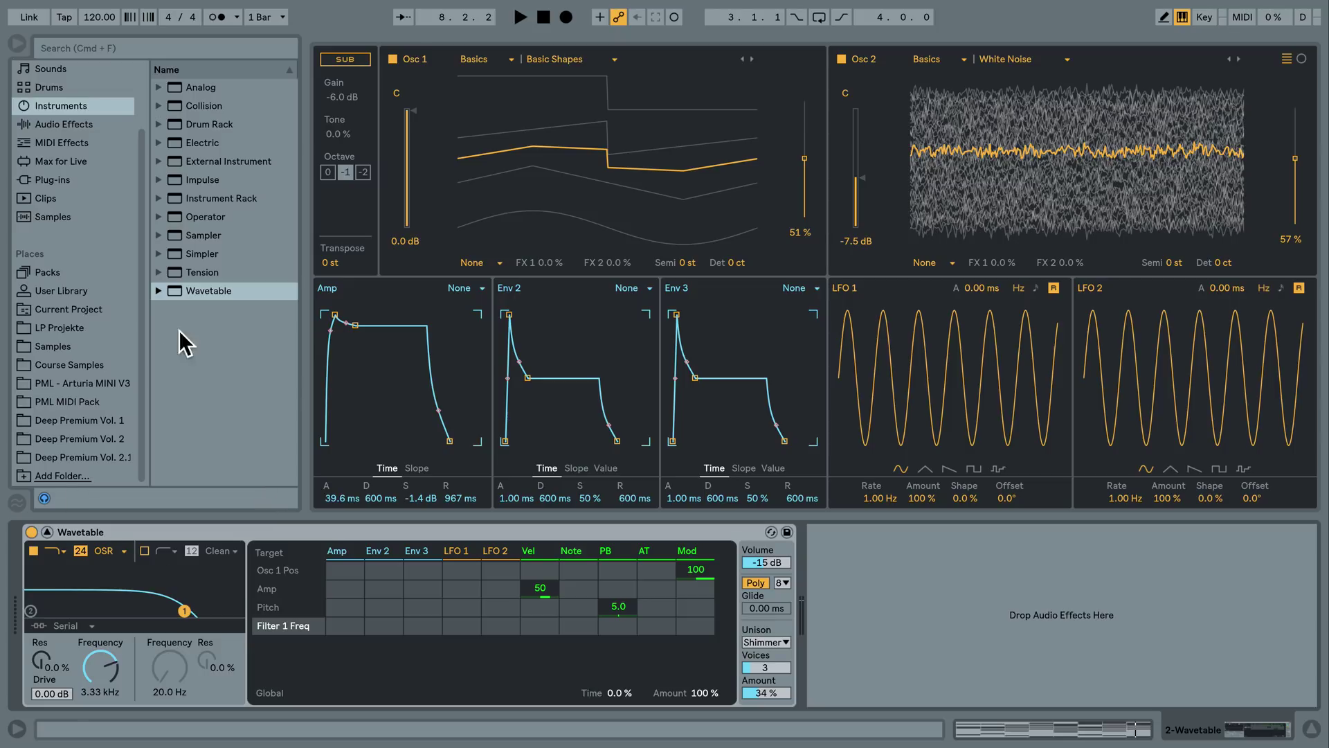
Disable Wavetable Filter 1 and insert an Auto Filter after it, cutoff at 2.29 kHz.
left_click(33, 551)
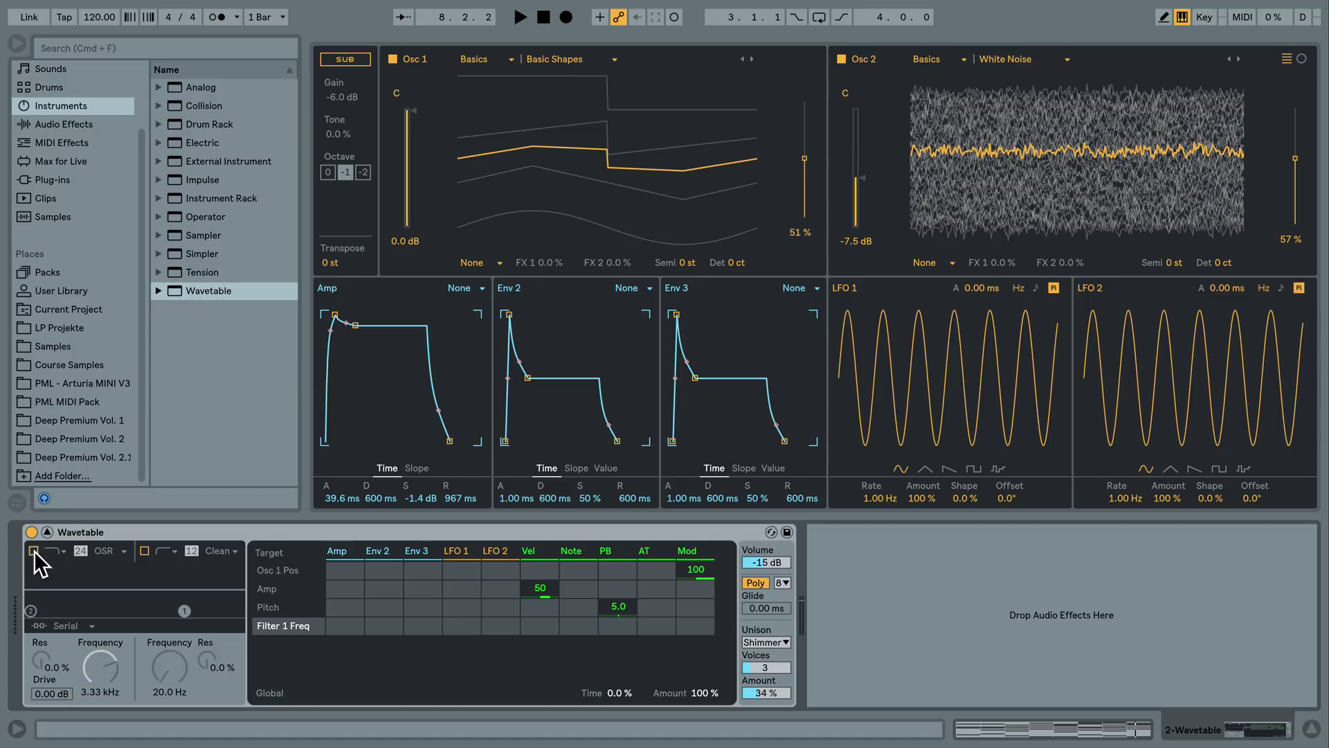
left_click(80, 129)
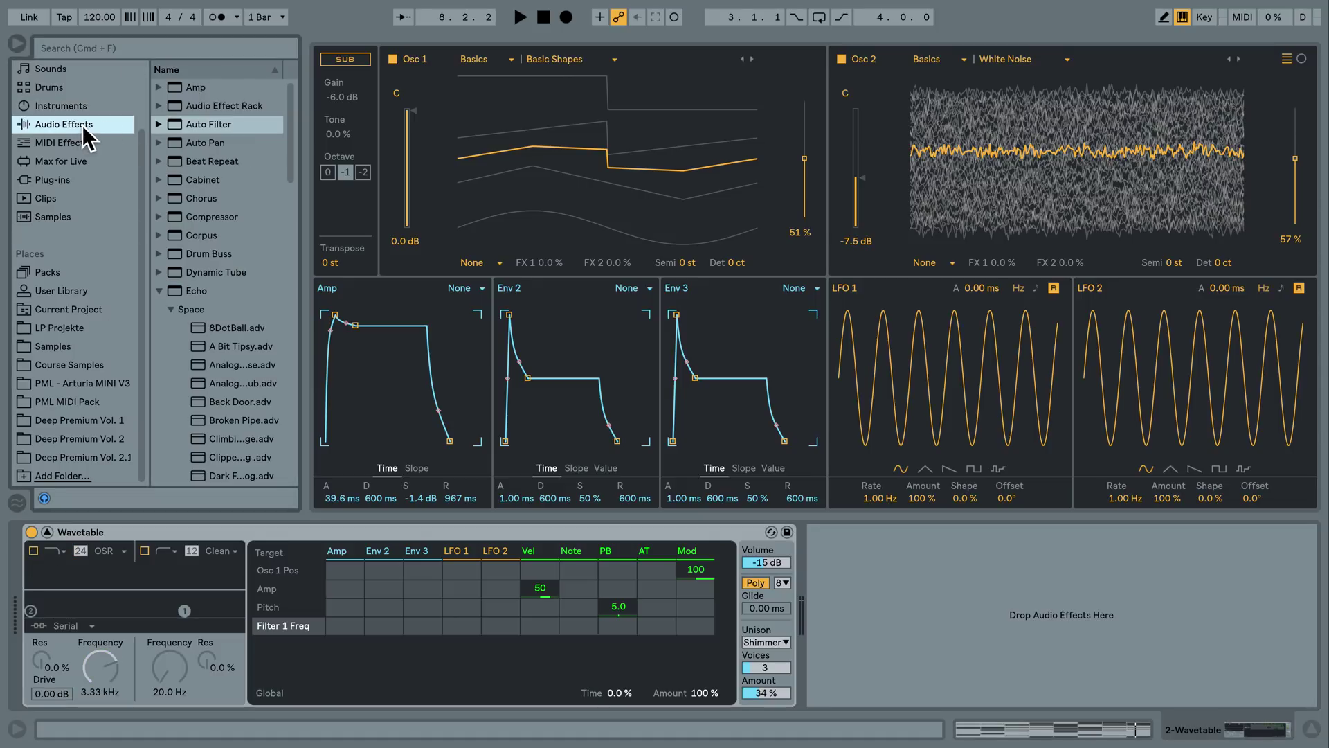
left_click(205, 128)
left_click_drag(198, 127, 1027, 599)
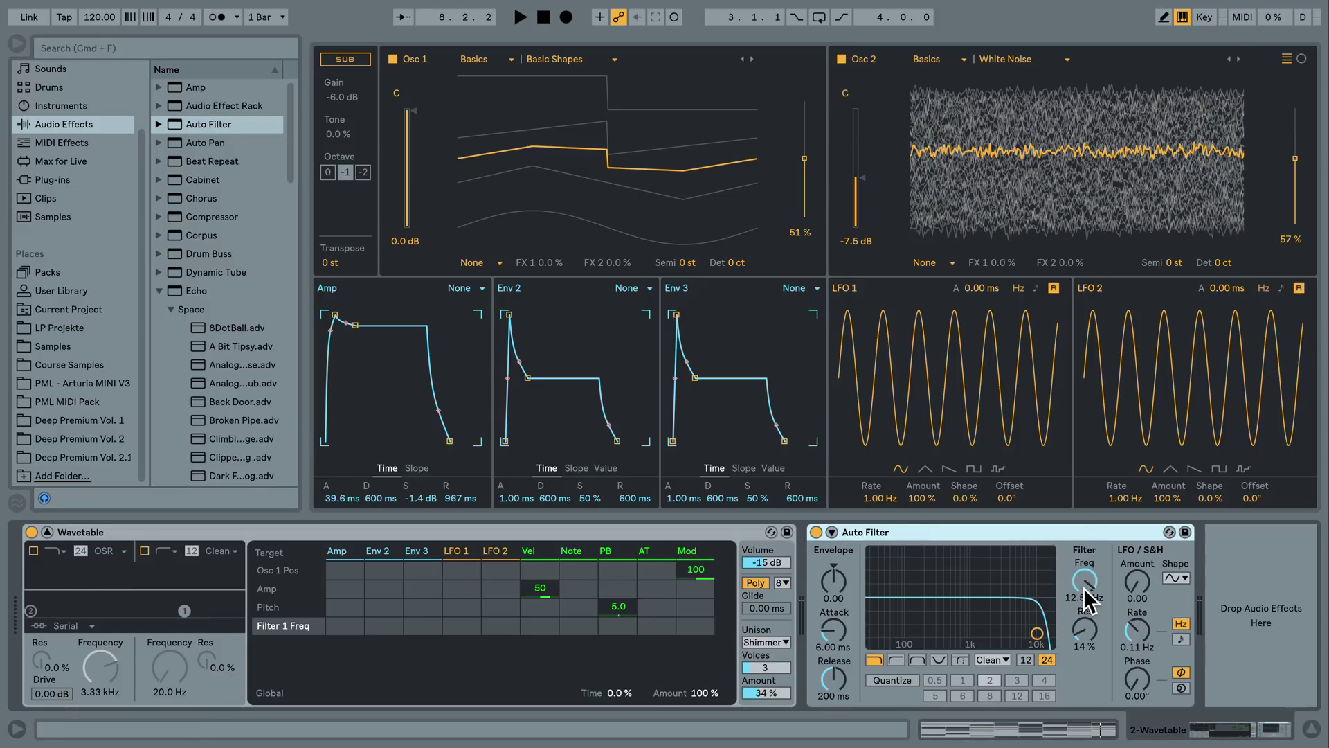
key("space")
left_click_drag(1077, 588, 1077, 640)
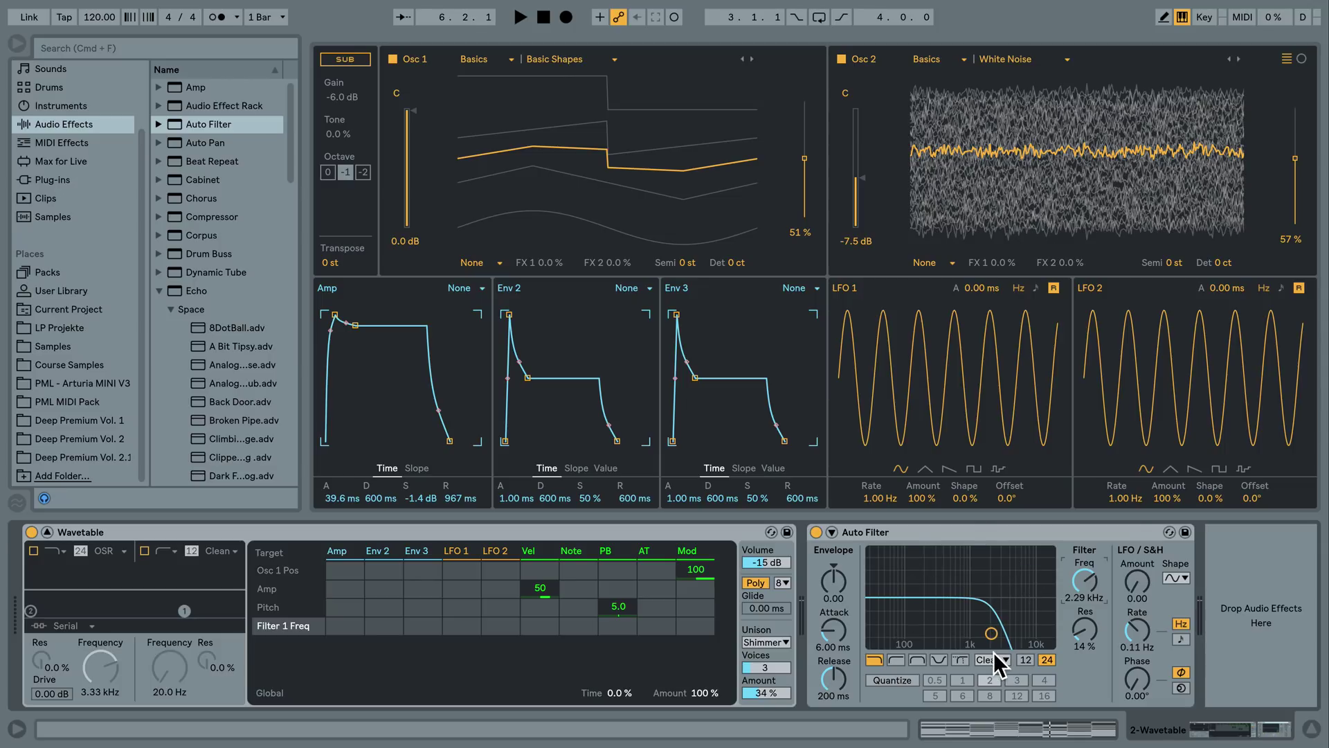
Change Wavetable Filter 1's circuit from OSR to Clean and lower the Auto Filter cutoff to 1.96 kHz.
left_click(110, 552)
left_click(124, 565)
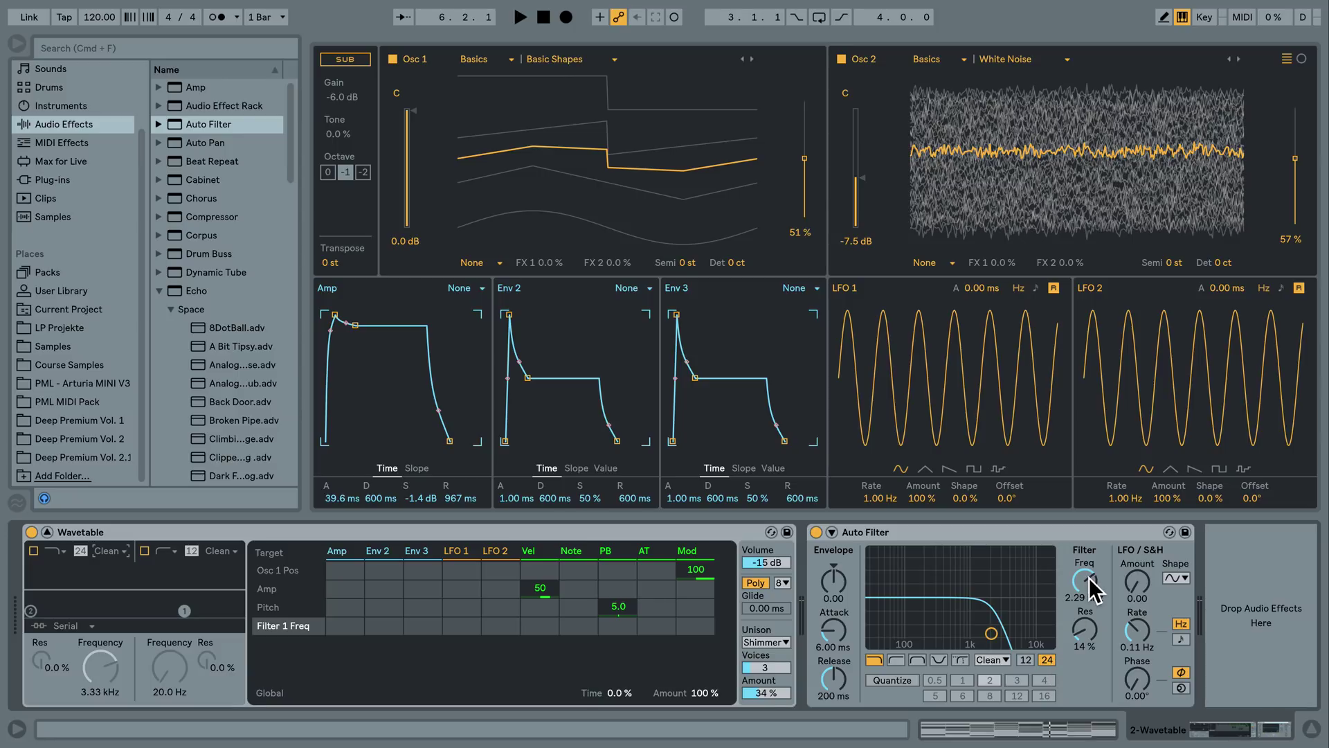
key("space")
mouse_move(1092, 592)
left_mouse_down()
mouse_move(1092, 571)
mouse_move(1093, 609)
mouse_move(1093, 585)
mouse_move(1092, 597)
left_mouse_up()
key("space")
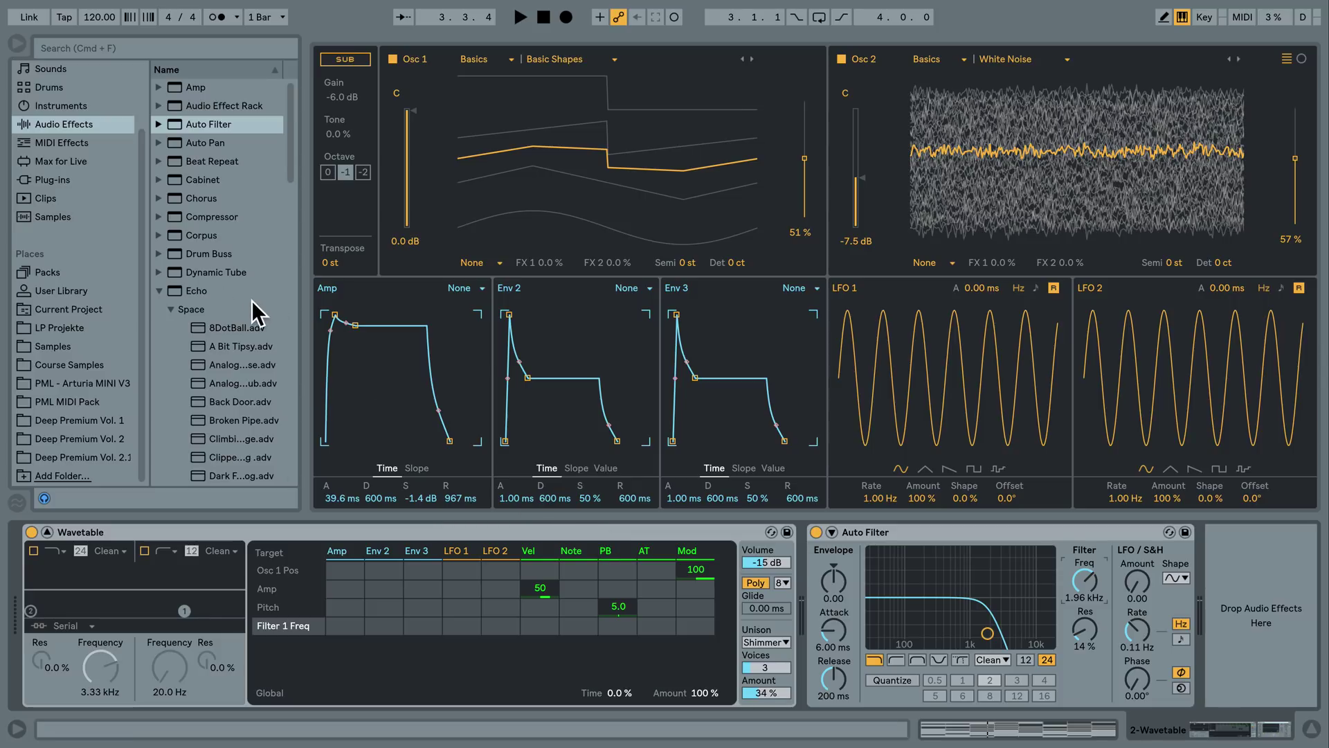
left_click(203, 291)
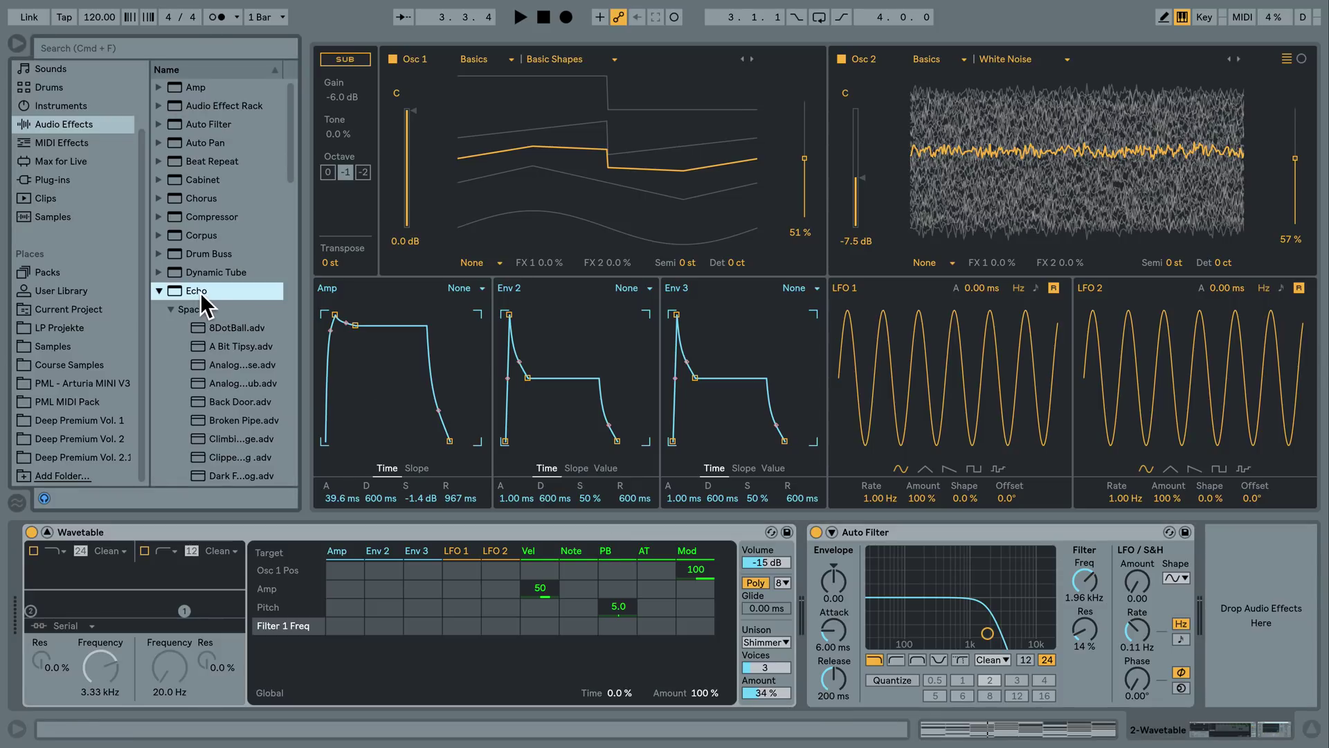
Add Echo after the Auto Filter and drop the Tape Reverb Space.adv preset onto it.
left_click_drag(194, 296, 1229, 554)
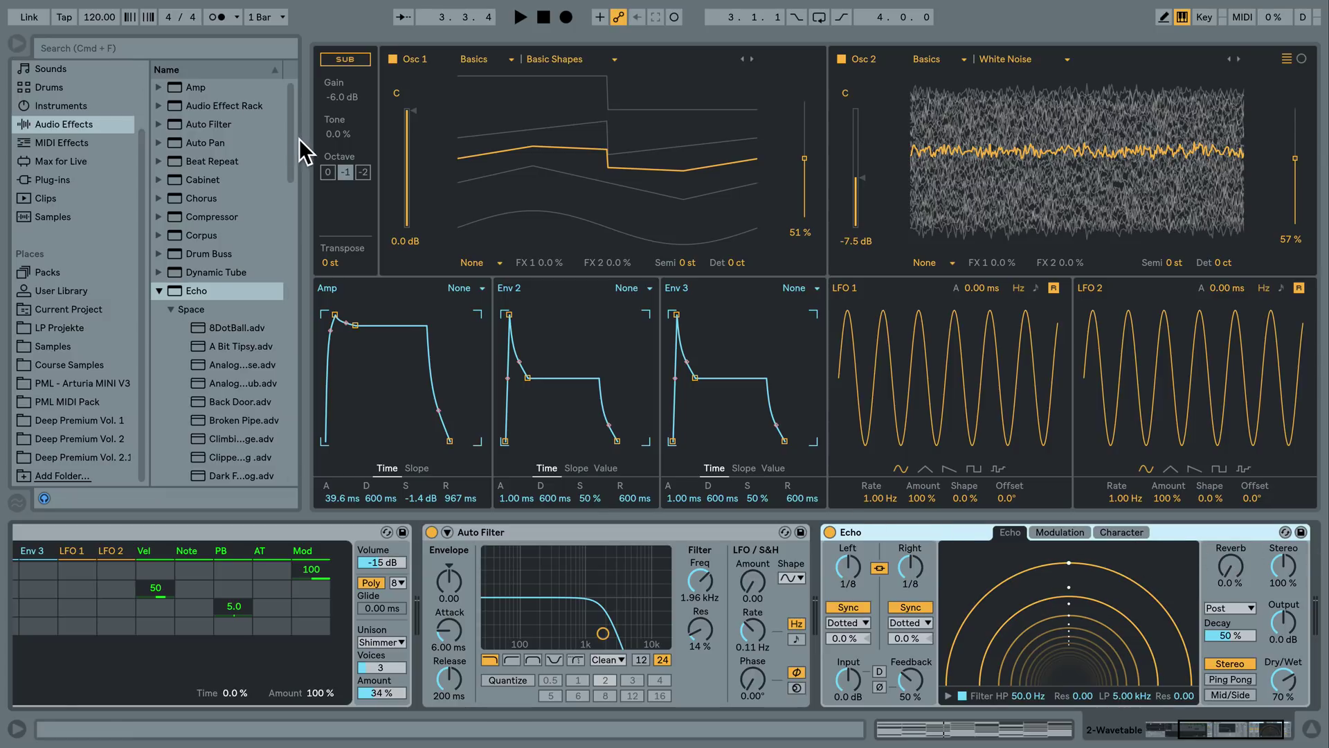
left_click_drag(291, 138, 389, 216)
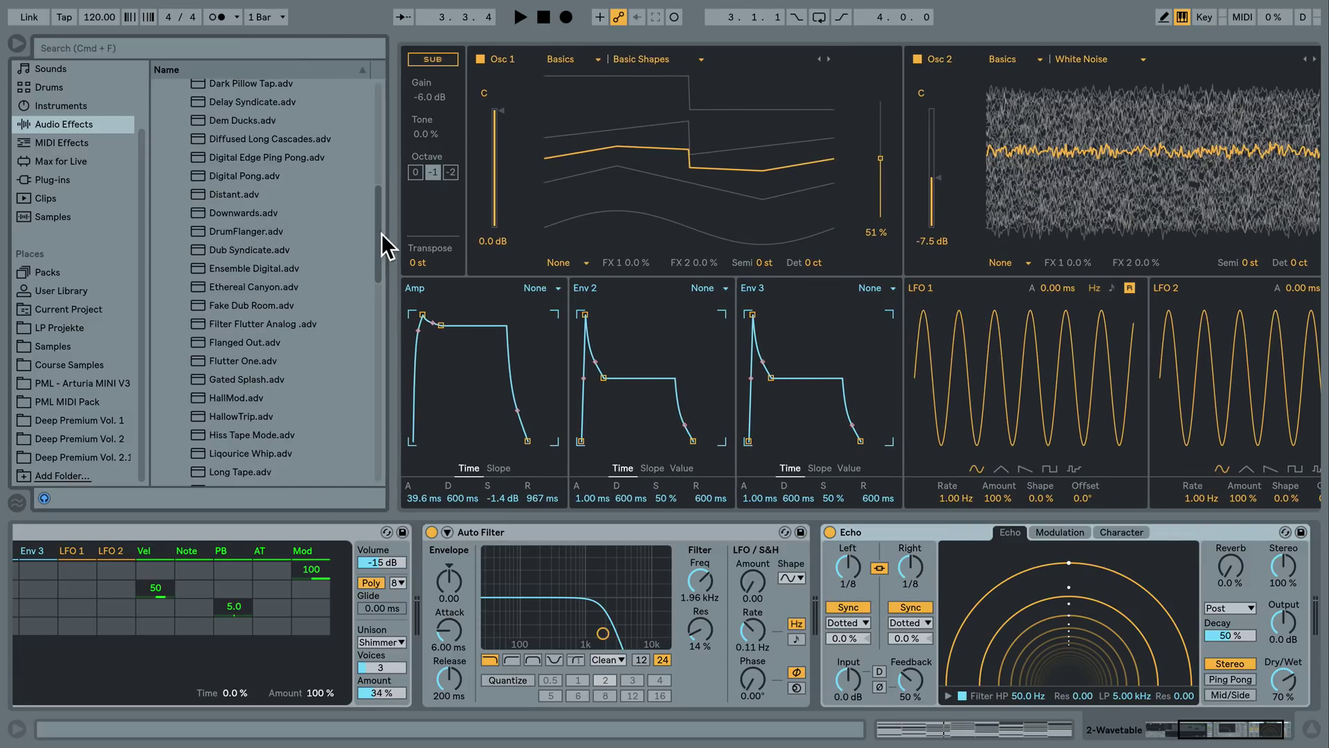
scroll(380, 261, "down", 3)
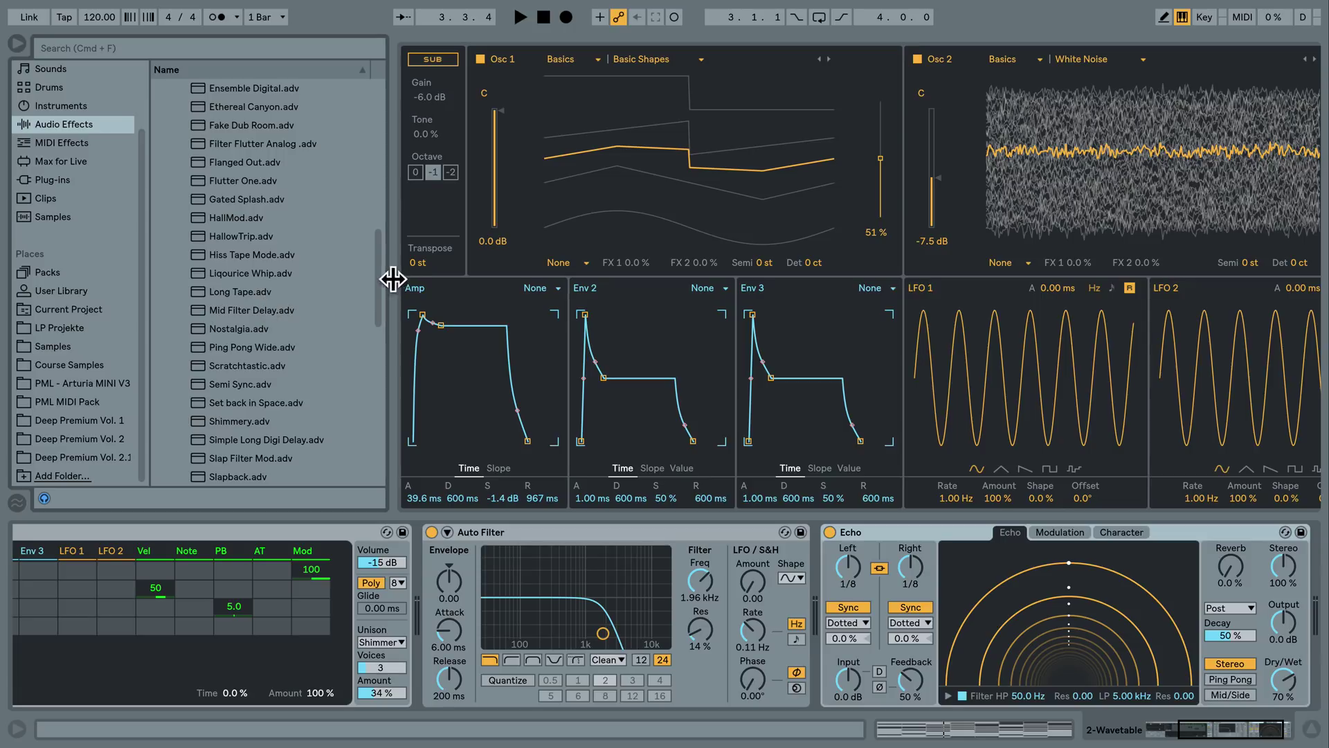
left_click_drag(381, 284, 377, 324)
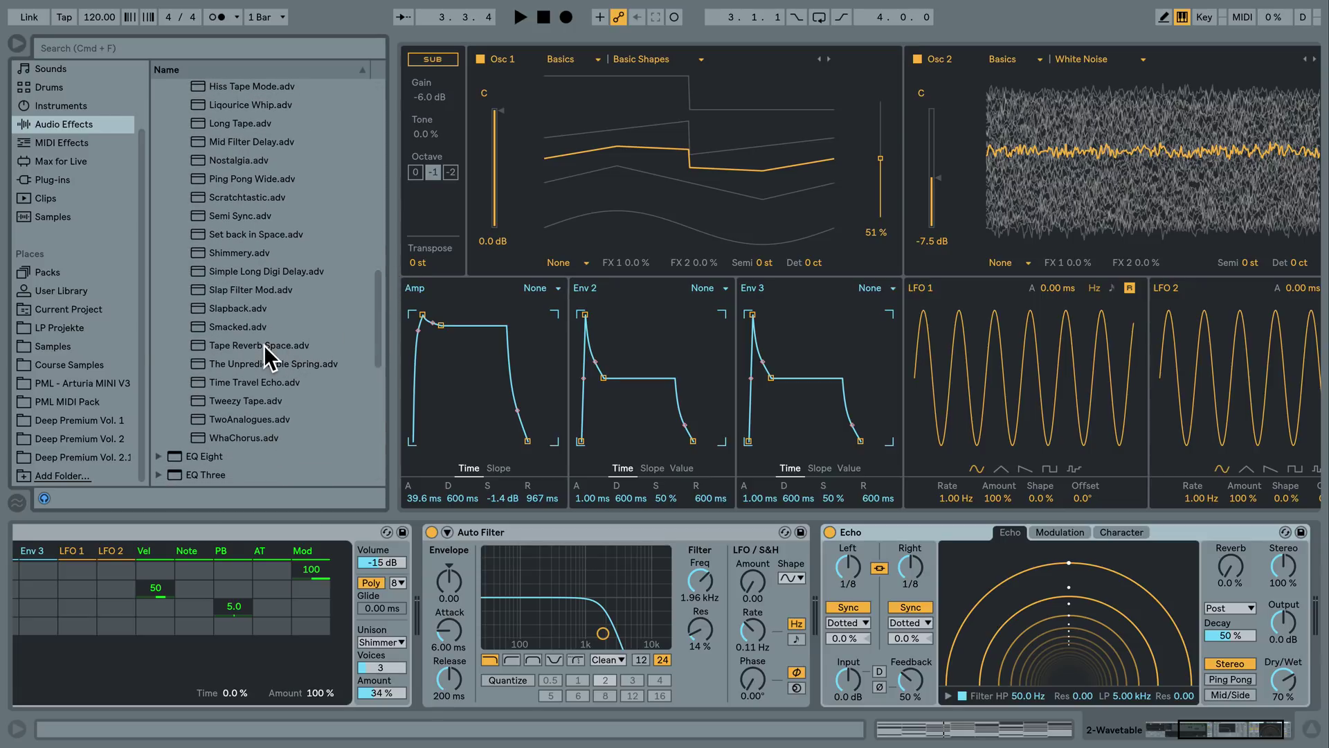
left_click(243, 350)
left_click_drag(238, 347, 916, 558)
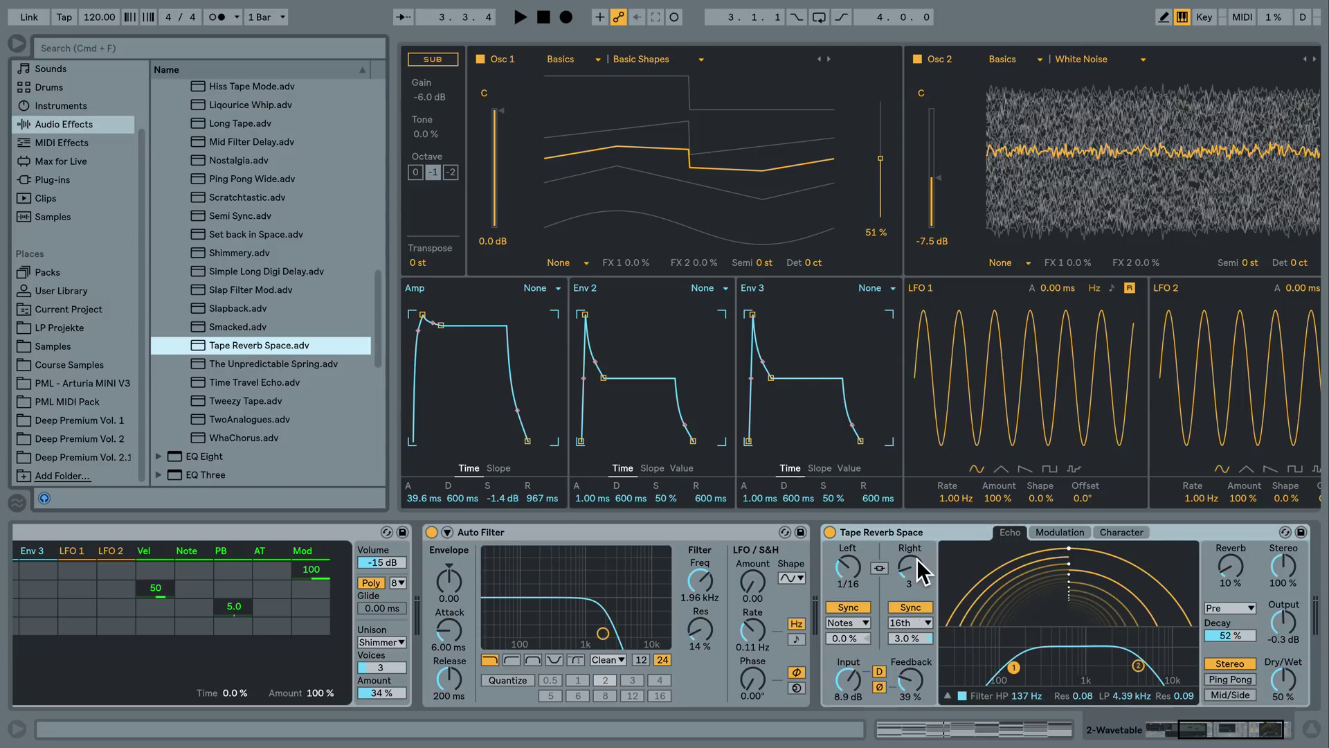
Lower the Echo Dry/Wet to 26 % and show its Character page with Gate, Ducking, Noise and Wobble.
key("space")
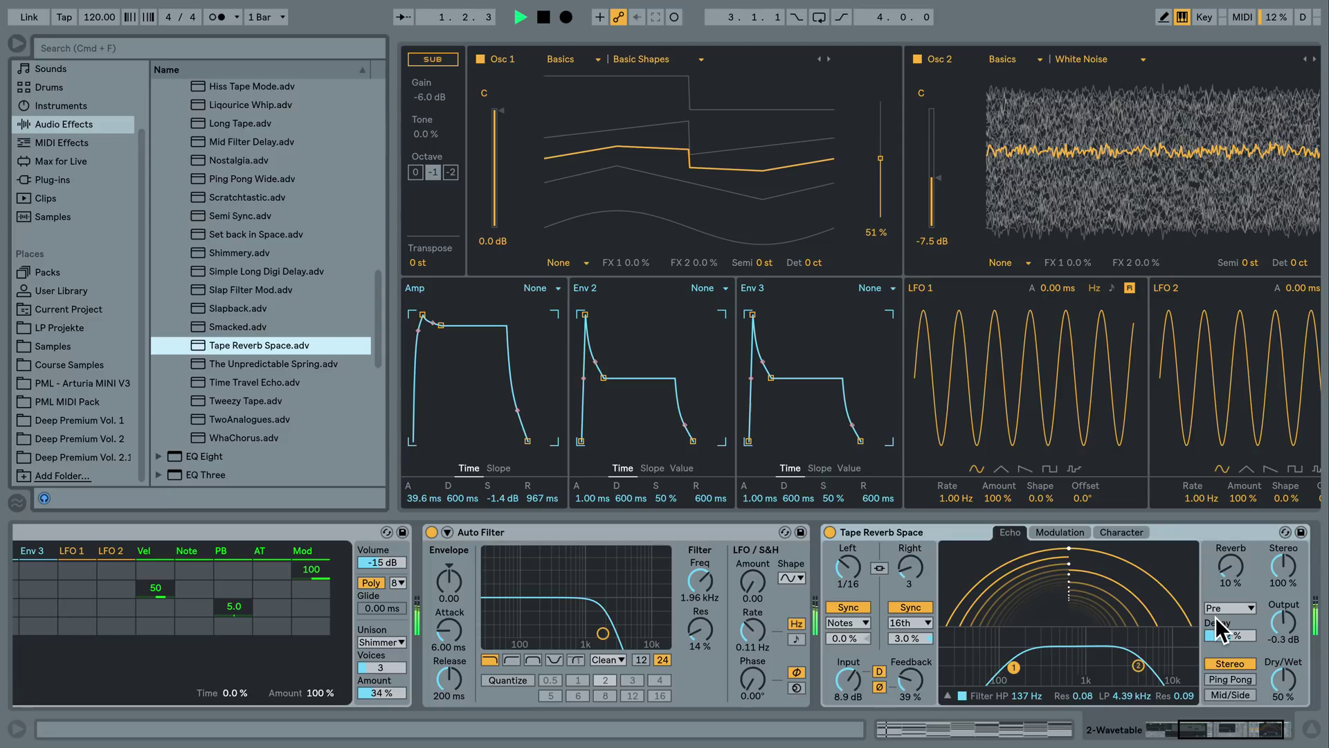
left_click_drag(1285, 690, 1287, 680)
key("space")
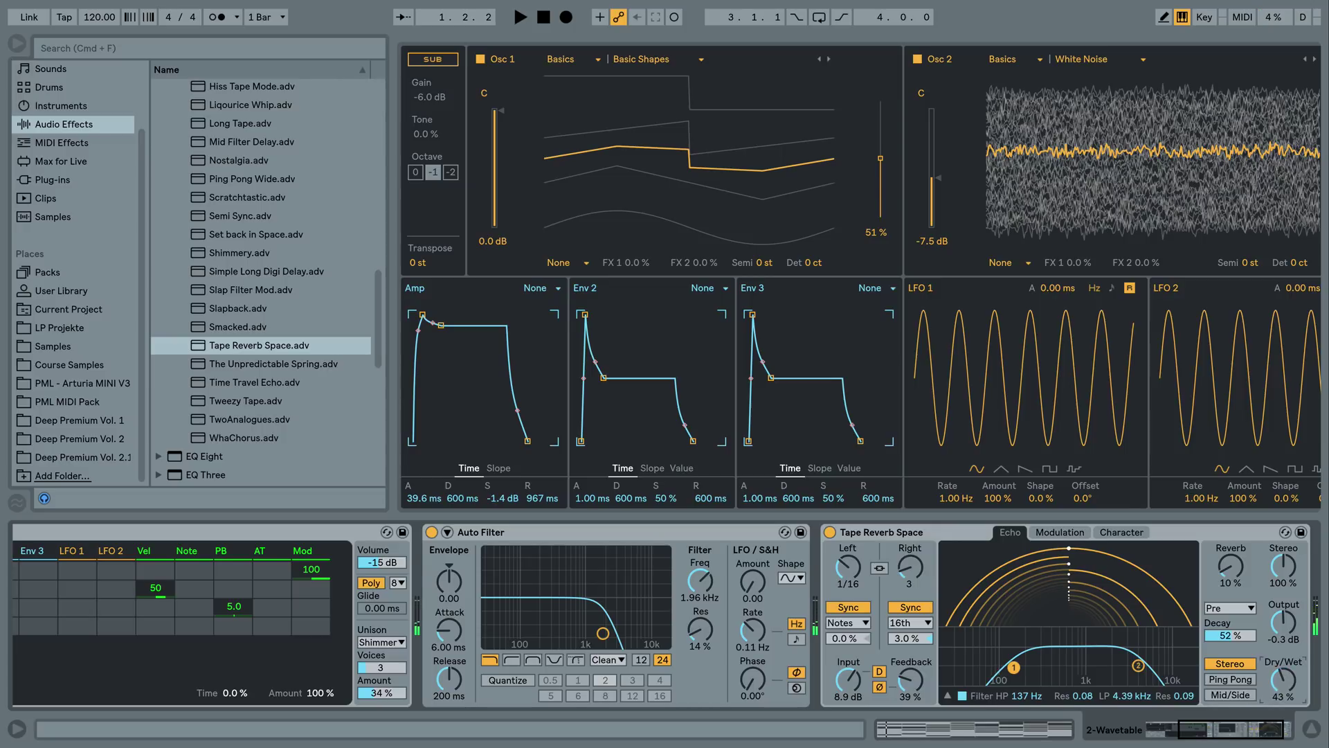
left_click(1120, 531)
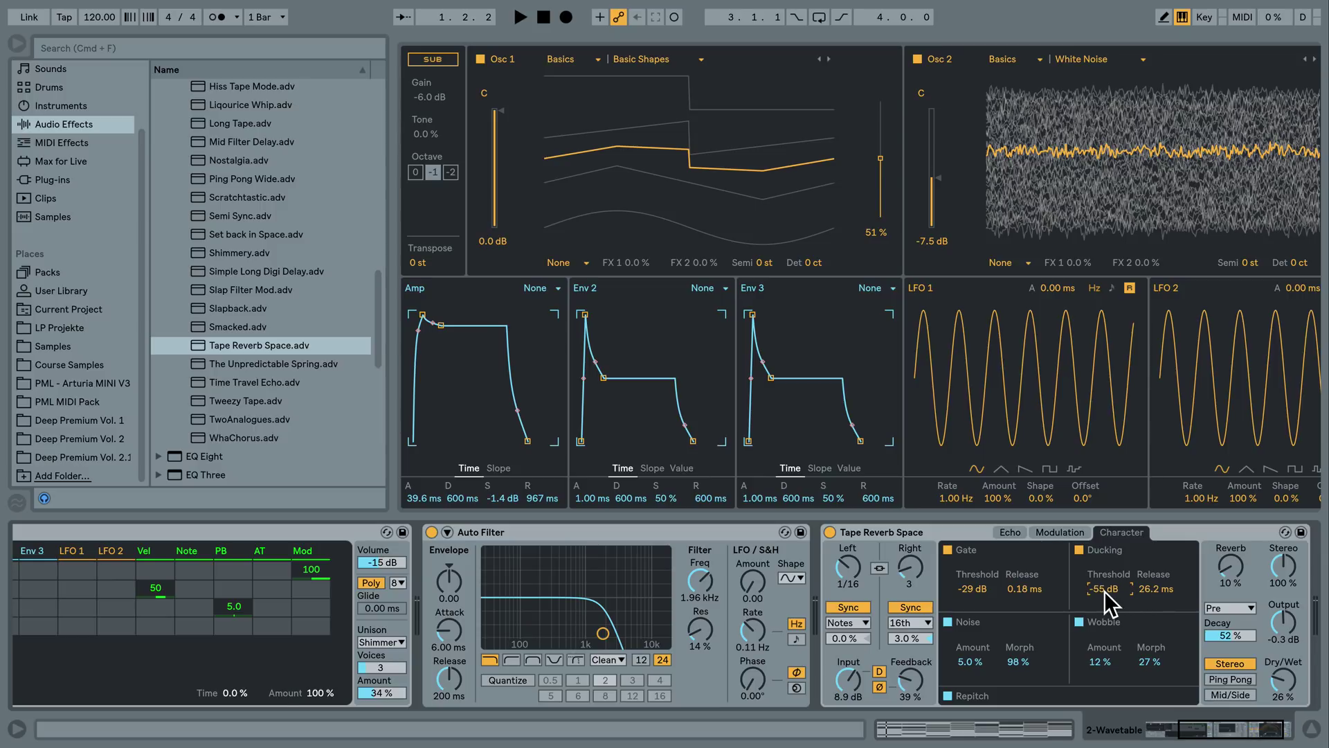
Set the Echo ducking threshold to -11 dB while listening to the pad.
key("space")
left_click(1273, 654)
key("space")
key("space")
key("space")
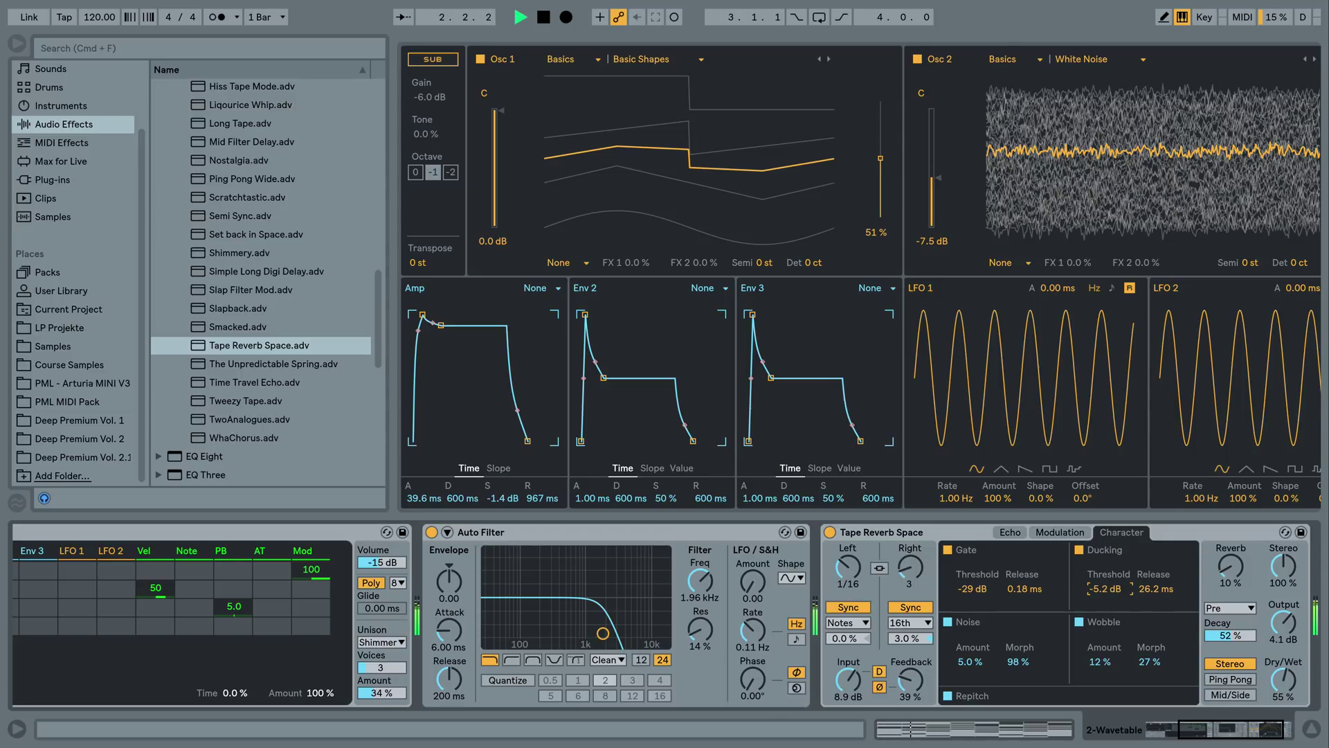
left_click_drag(1111, 591, 1111, 609)
key("space")
Lower the Echo output to about -0.6 dB and raise the Auto Filter cutoff to 12.4 kHz.
left_click_drag(1284, 620, 1284, 626)
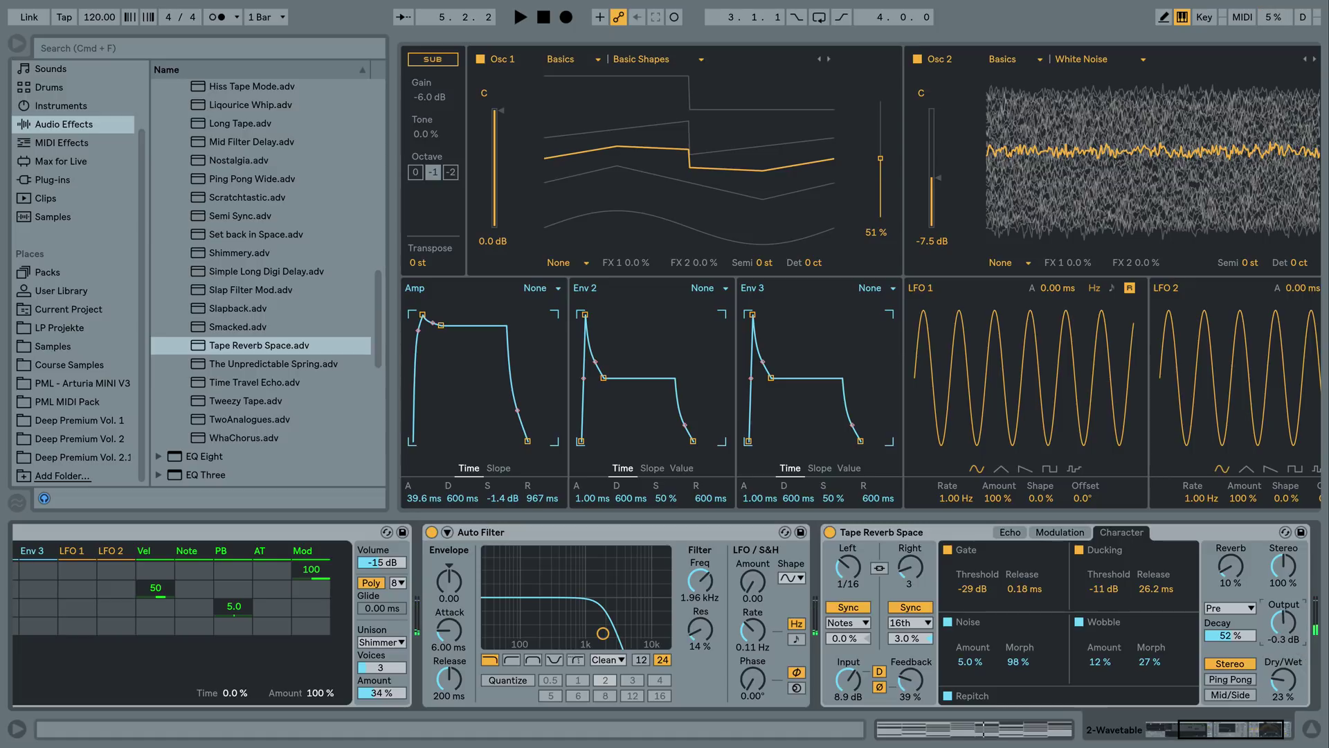
key("space")
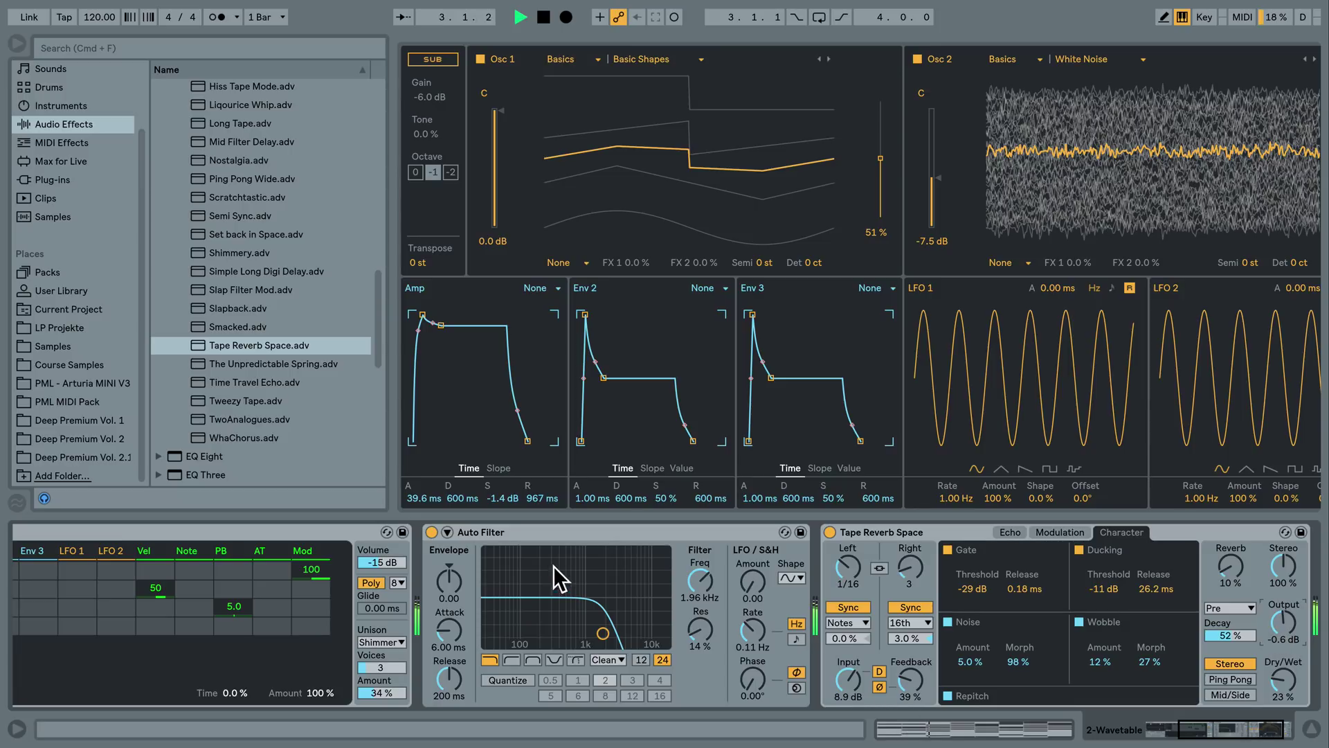
left_click_drag(719, 580, 719, 540)
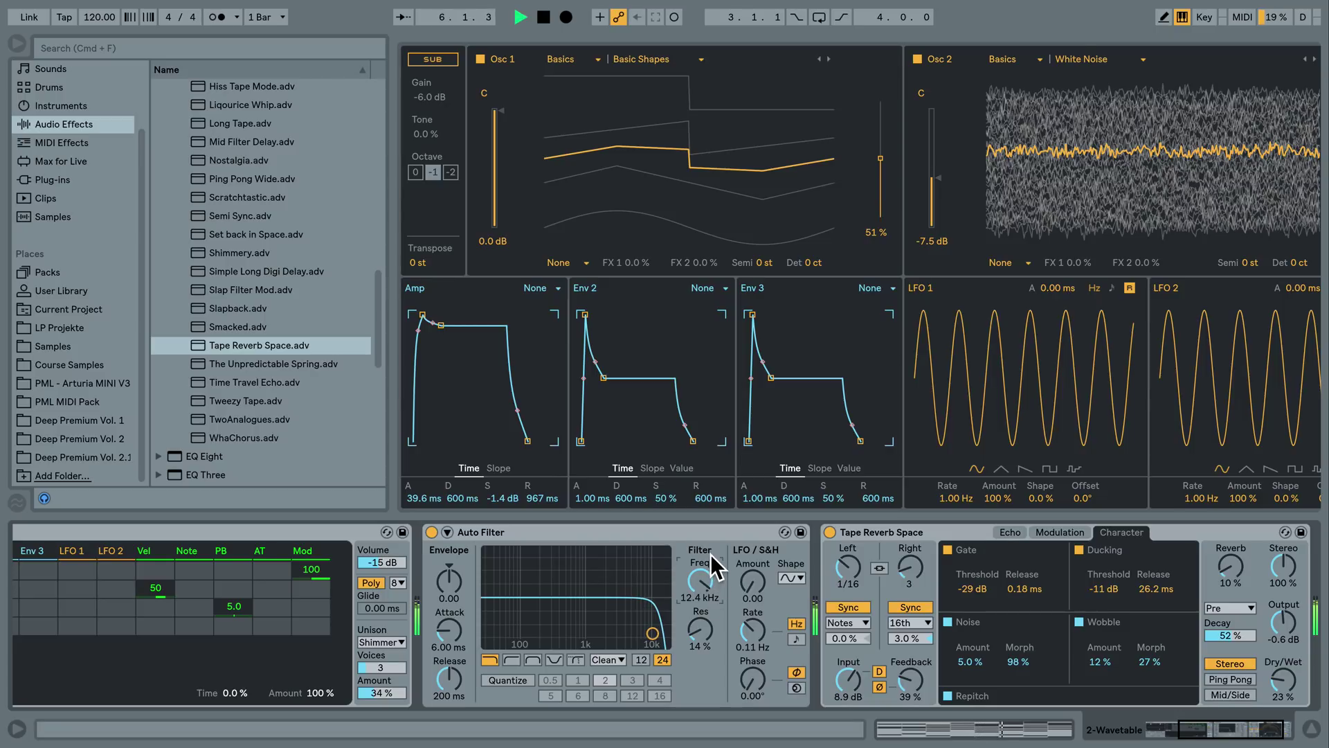
key("space")
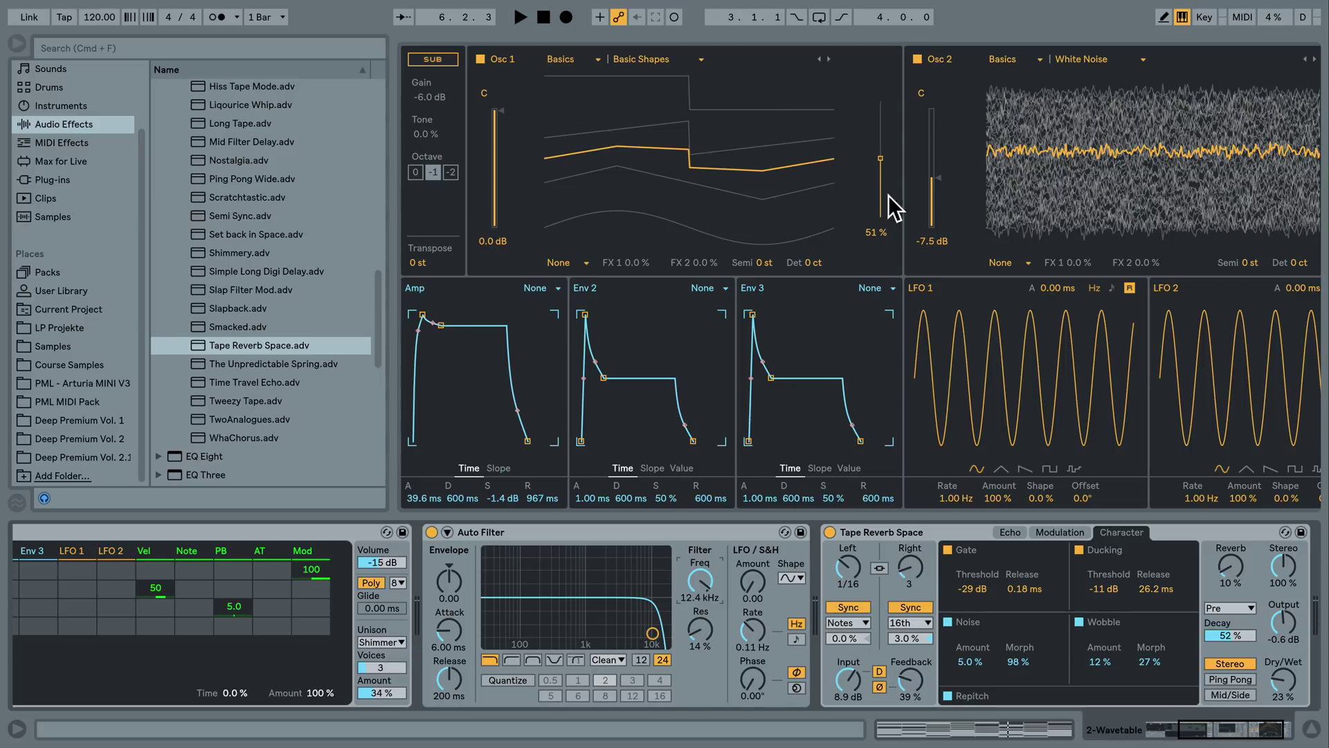
Move the Osc 1 wavetable position to 60 % and raise the Amp sustain to 0.0 dB.
mouse_move(880, 157)
left_mouse_down()
mouse_move(880, 192)
mouse_move(881, 112)
mouse_move(881, 160)
mouse_move(880, 148)
left_mouse_up()
key("space")
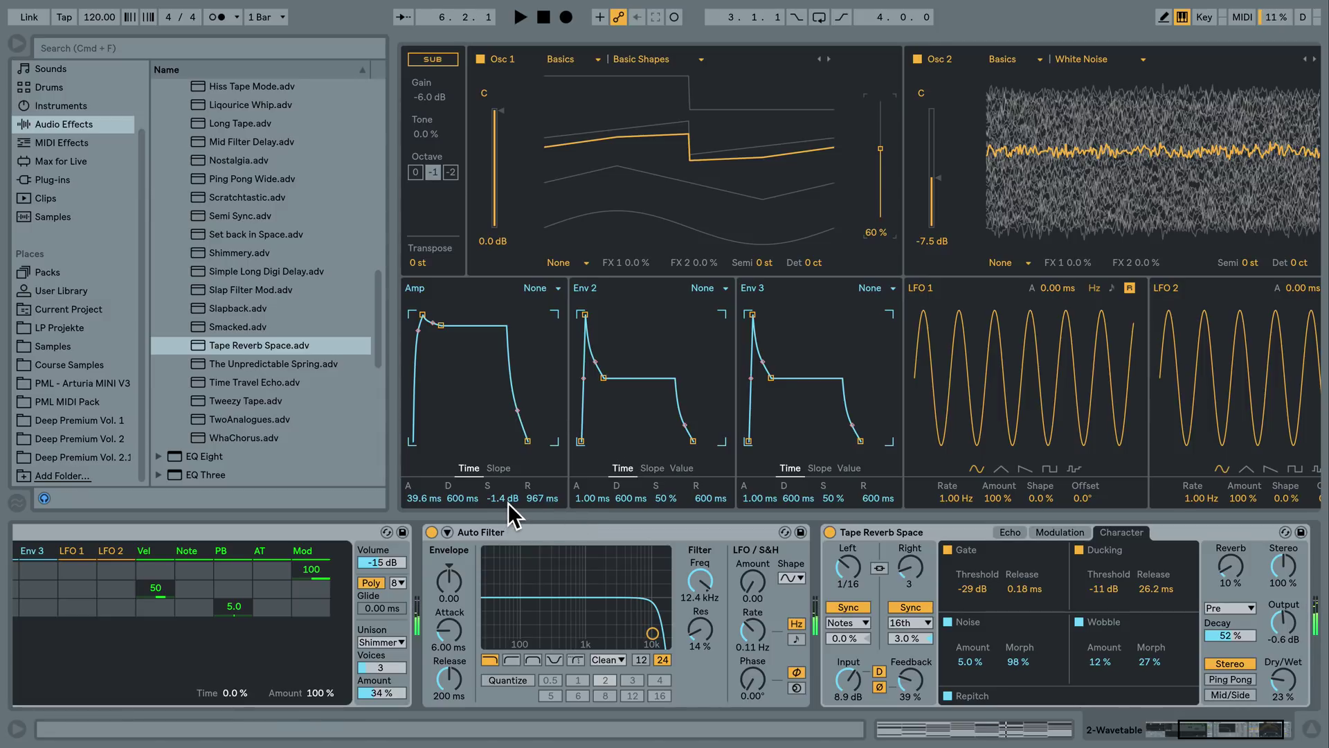
left_click_drag(505, 498, 505, 486)
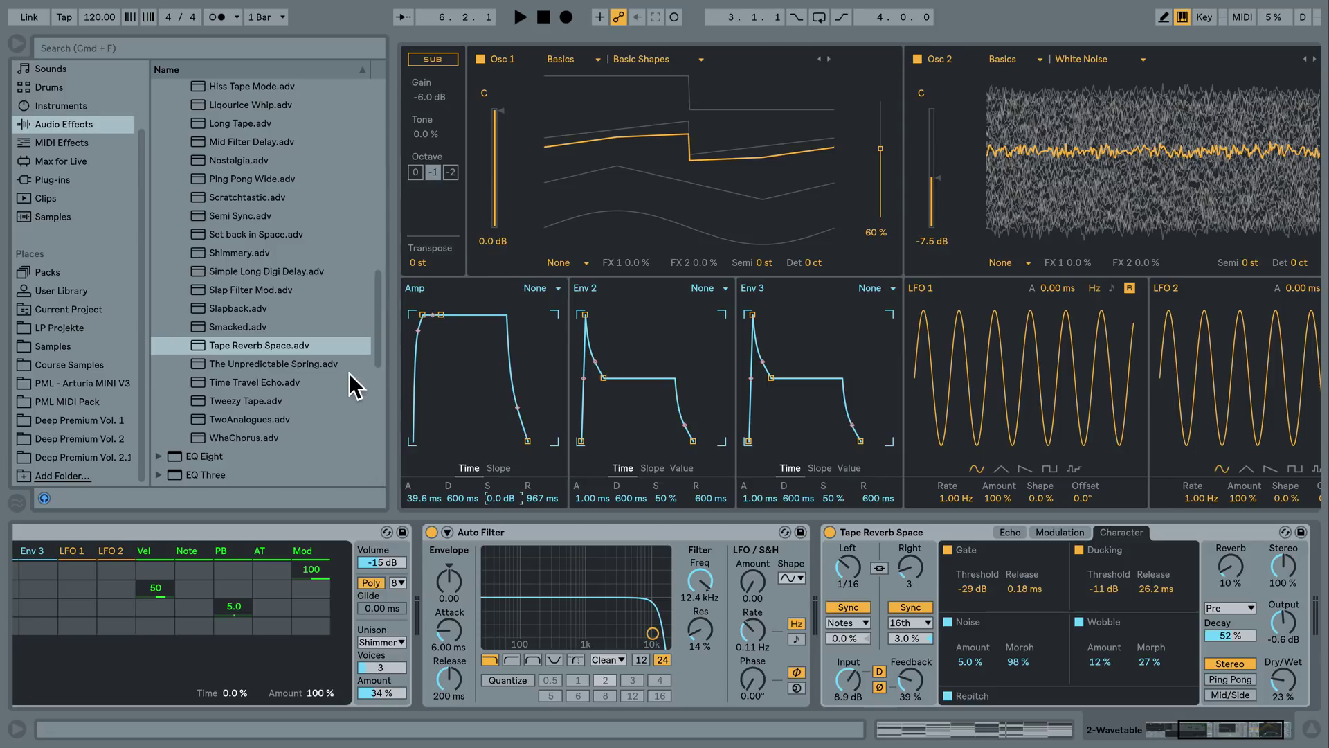
key("space")
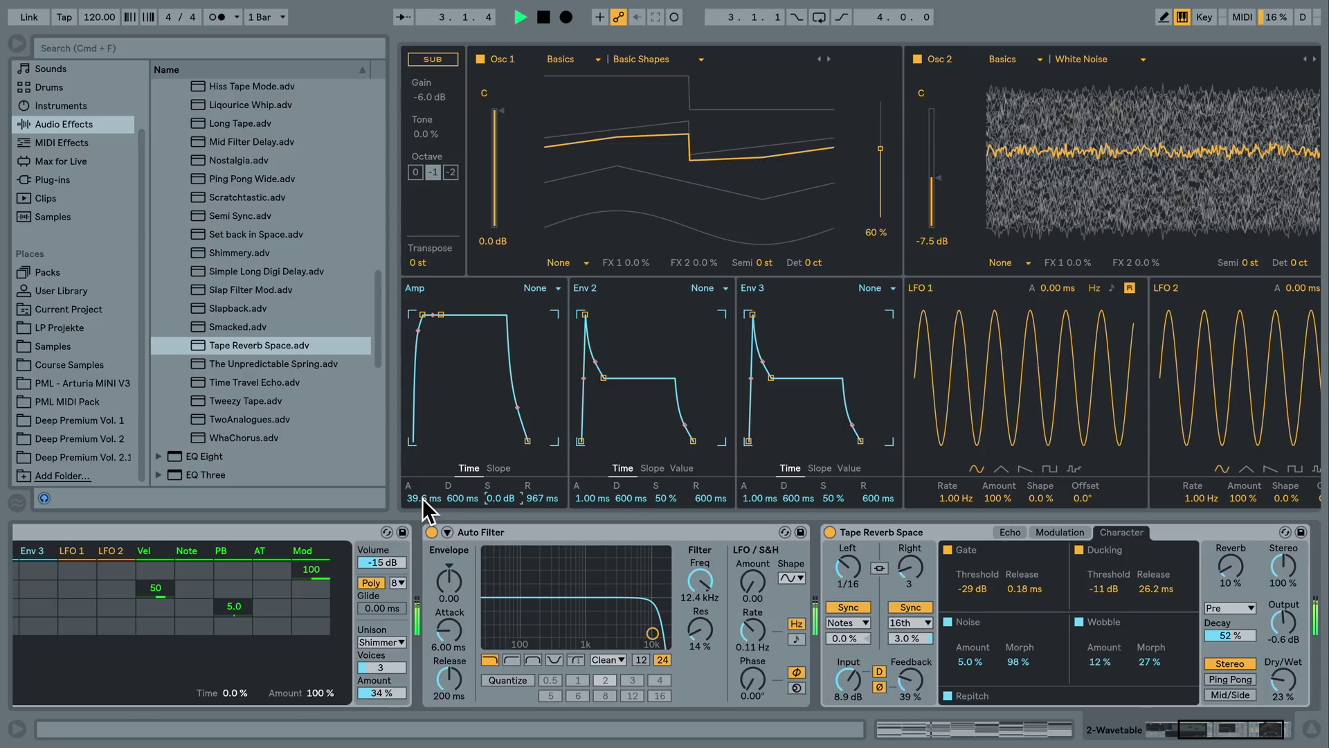
key("space")
Shorten the Amp attack to 9.71 ms and sweep the Auto Filter cutoff up to 19.9 kHz.
left_click_drag(422, 498, 422, 526)
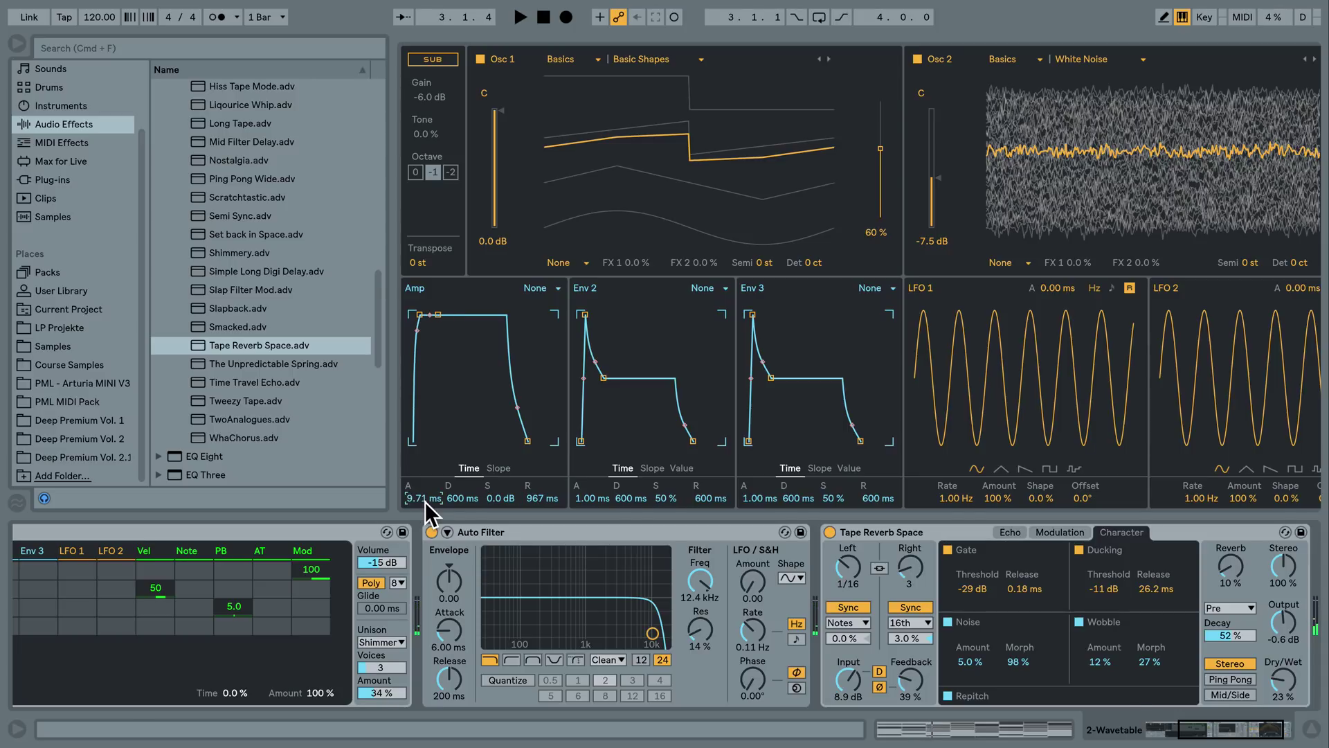
key("space")
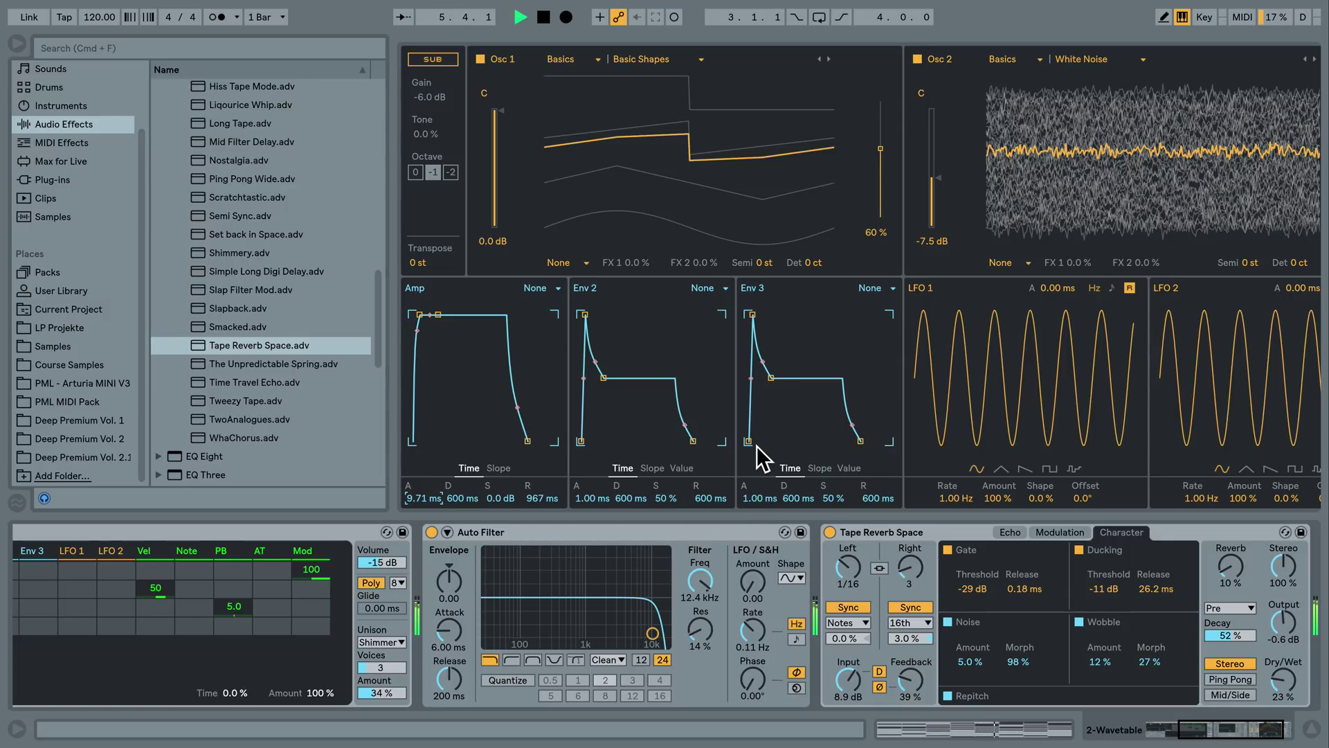
mouse_move(696, 576)
left_mouse_down()
mouse_move(696, 620)
mouse_move(696, 568)
left_mouse_up()
Reduce the Shimmer unison amount to 20% and pull down the Auto Filter cutoff.
left_click_drag(380, 692, 380, 678)
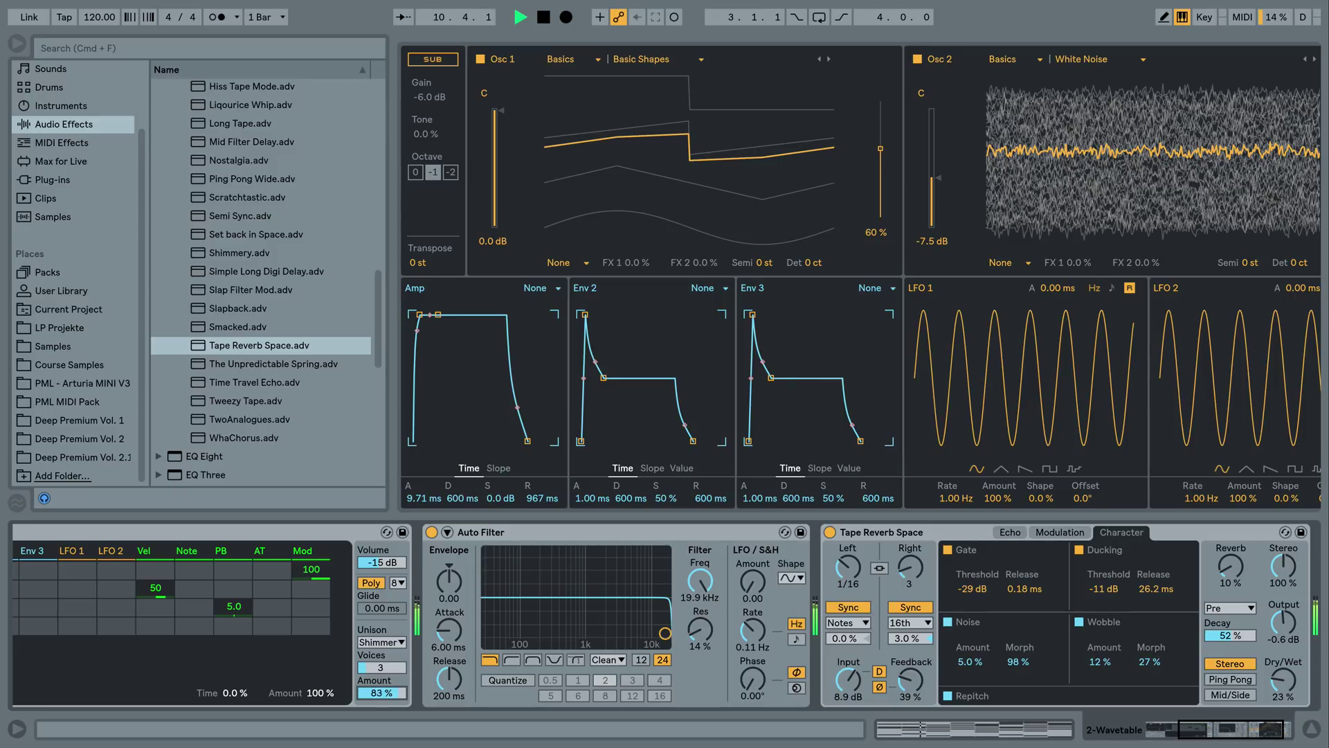
left_click_drag(381, 677, 380, 680)
left_click_drag(701, 580, 701, 623)
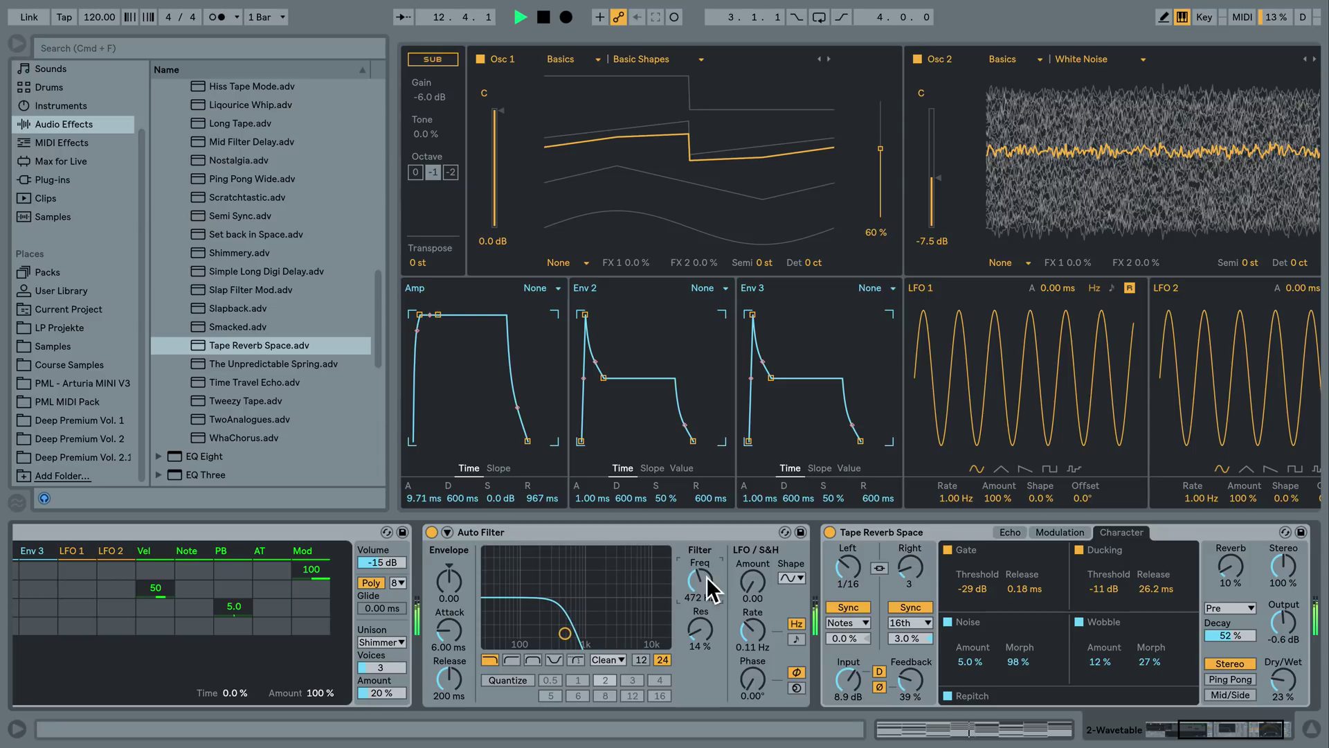
key("space")
Switch the Auto Filter circuit to PRD, raise cutoff to about 840 Hz, and add drive.
left_click(613, 659)
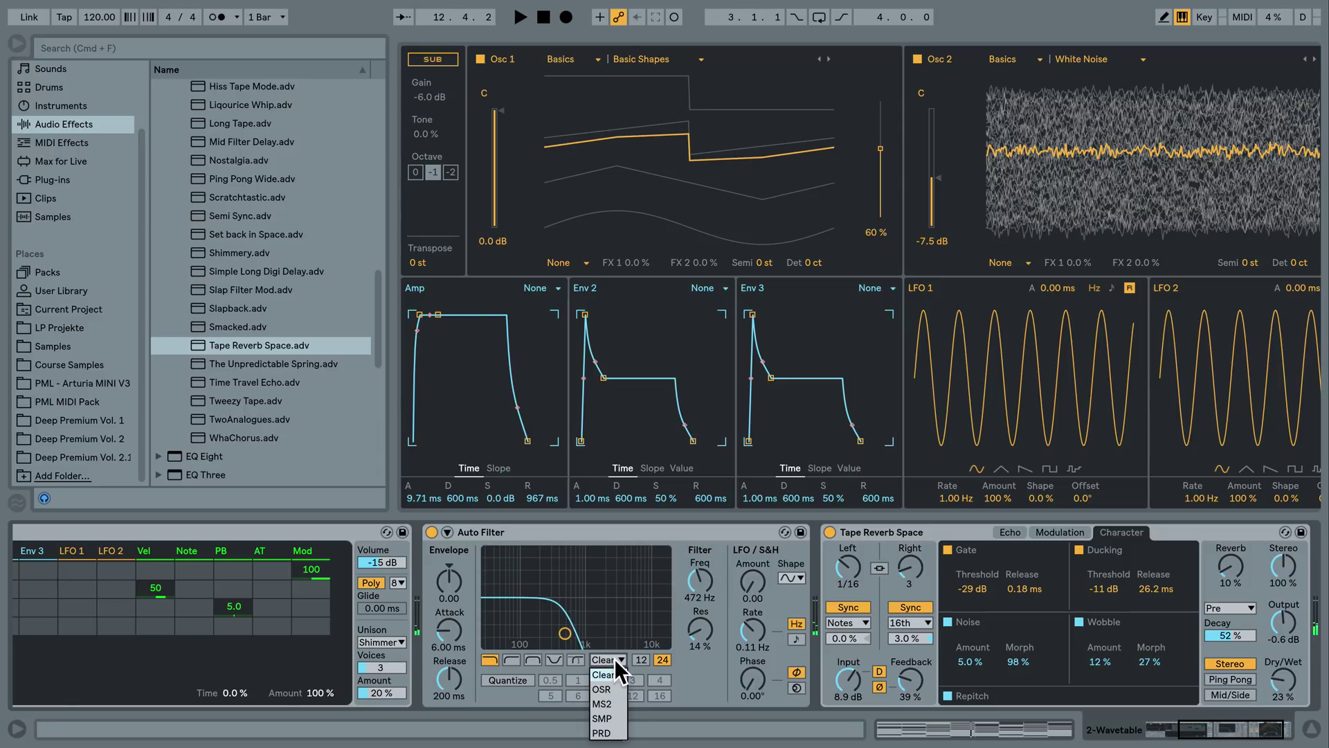
left_click(602, 732)
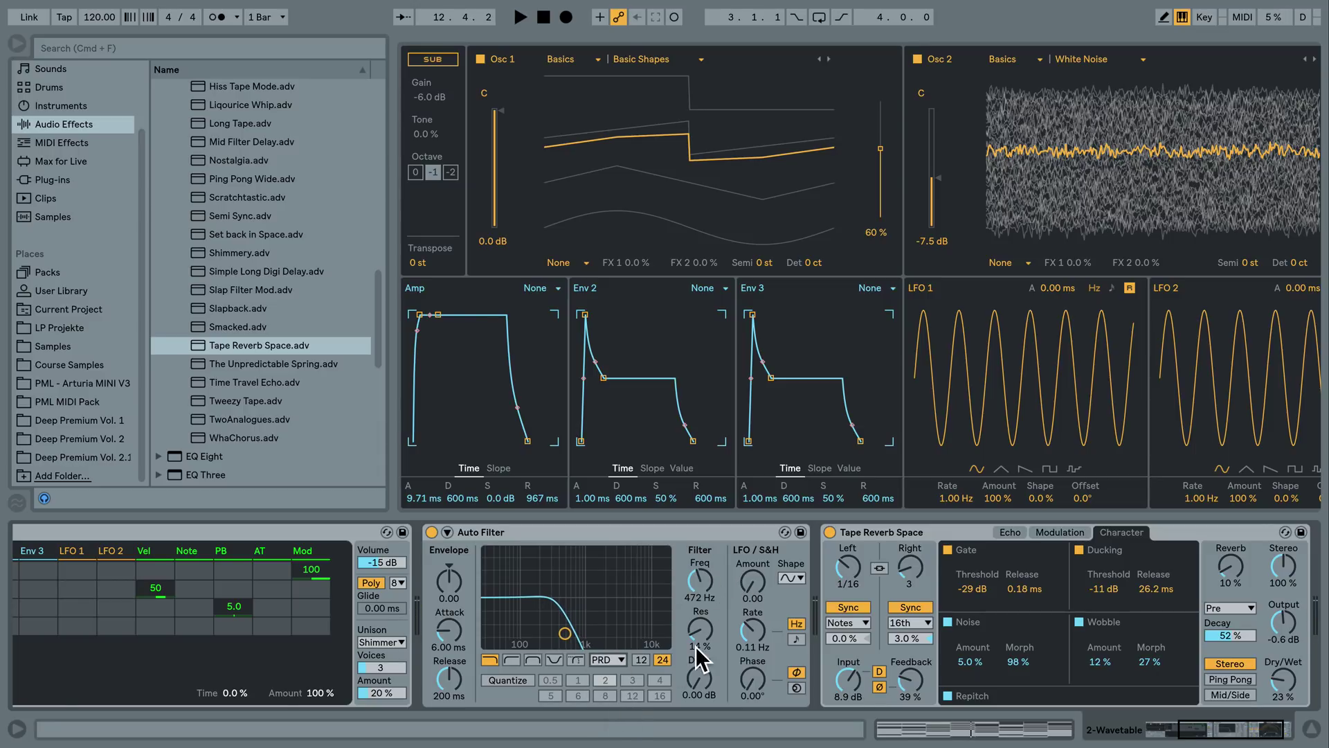
key("space")
left_click_drag(712, 594, 712, 578)
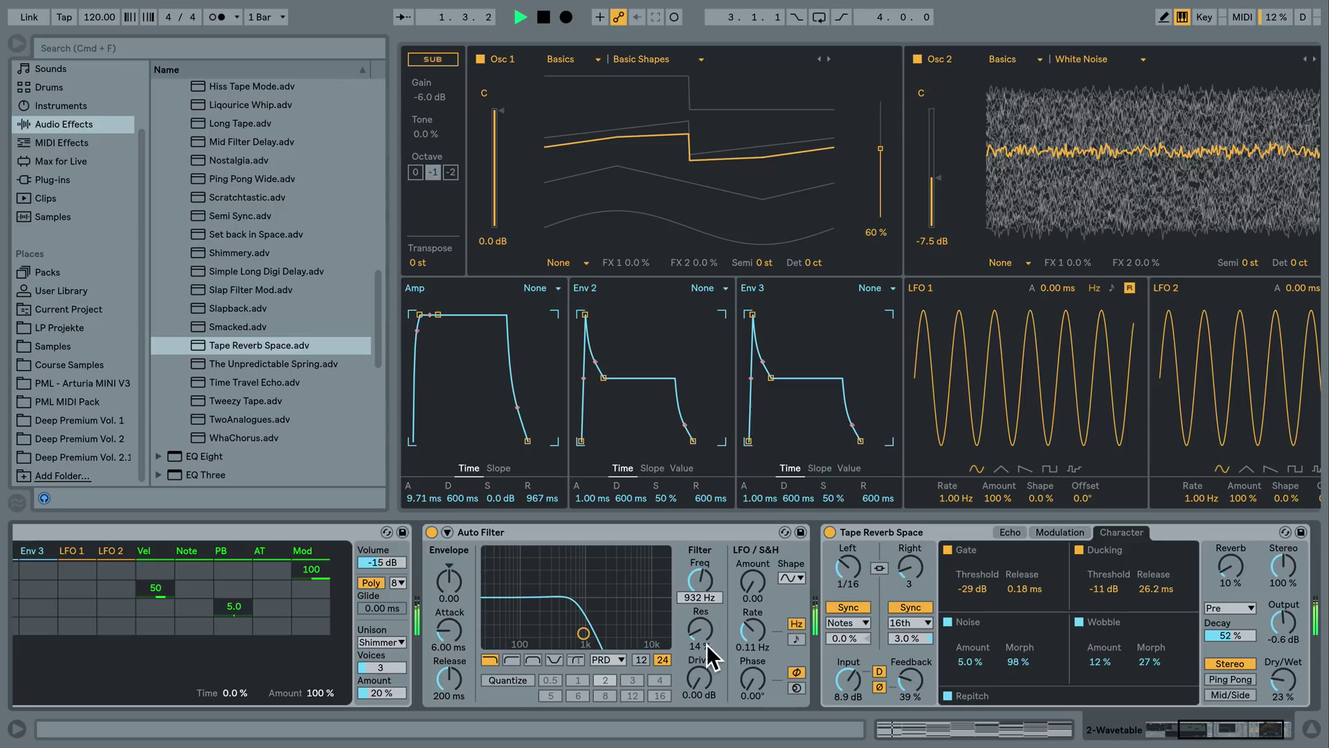
left_click_drag(703, 668, 703, 663)
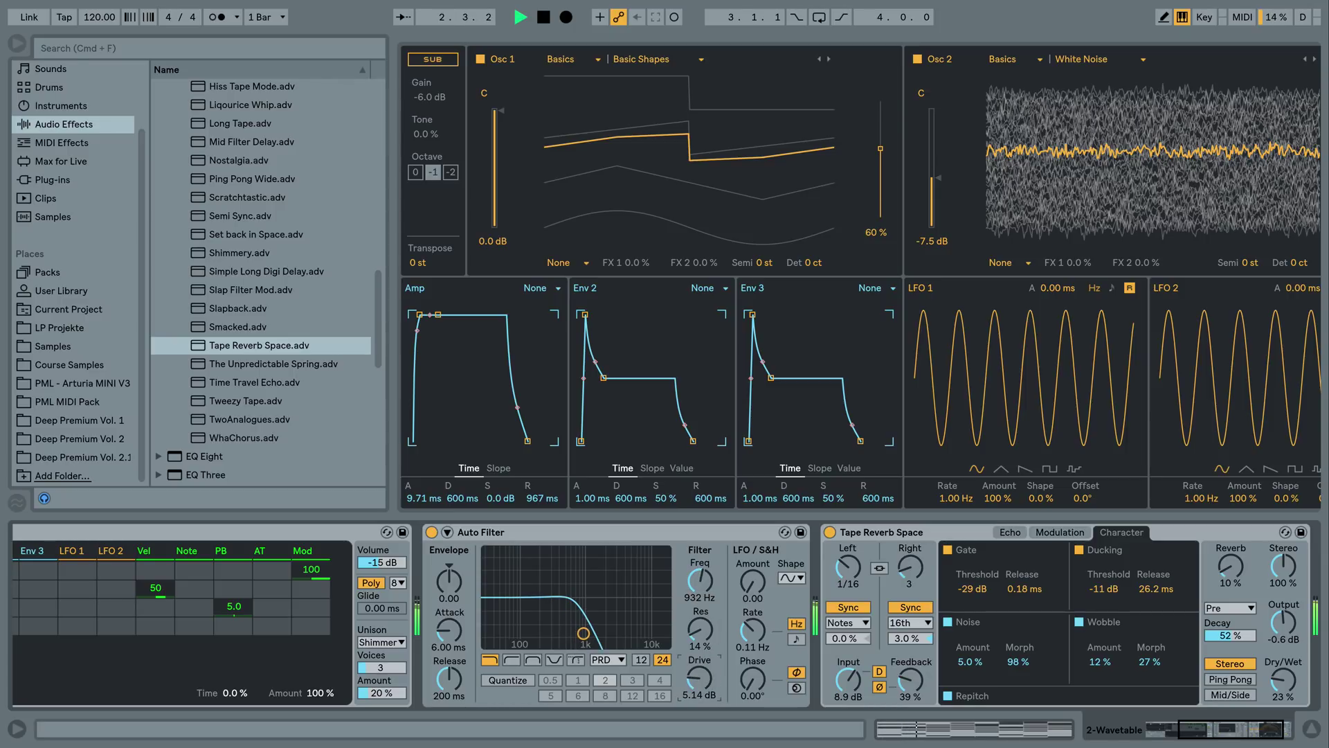
Settle the Auto Filter cutoff near 447 Hz with drive trimmed to 3.05 dB.
left_click_drag(700, 580, 700, 541)
left_click(700, 678)
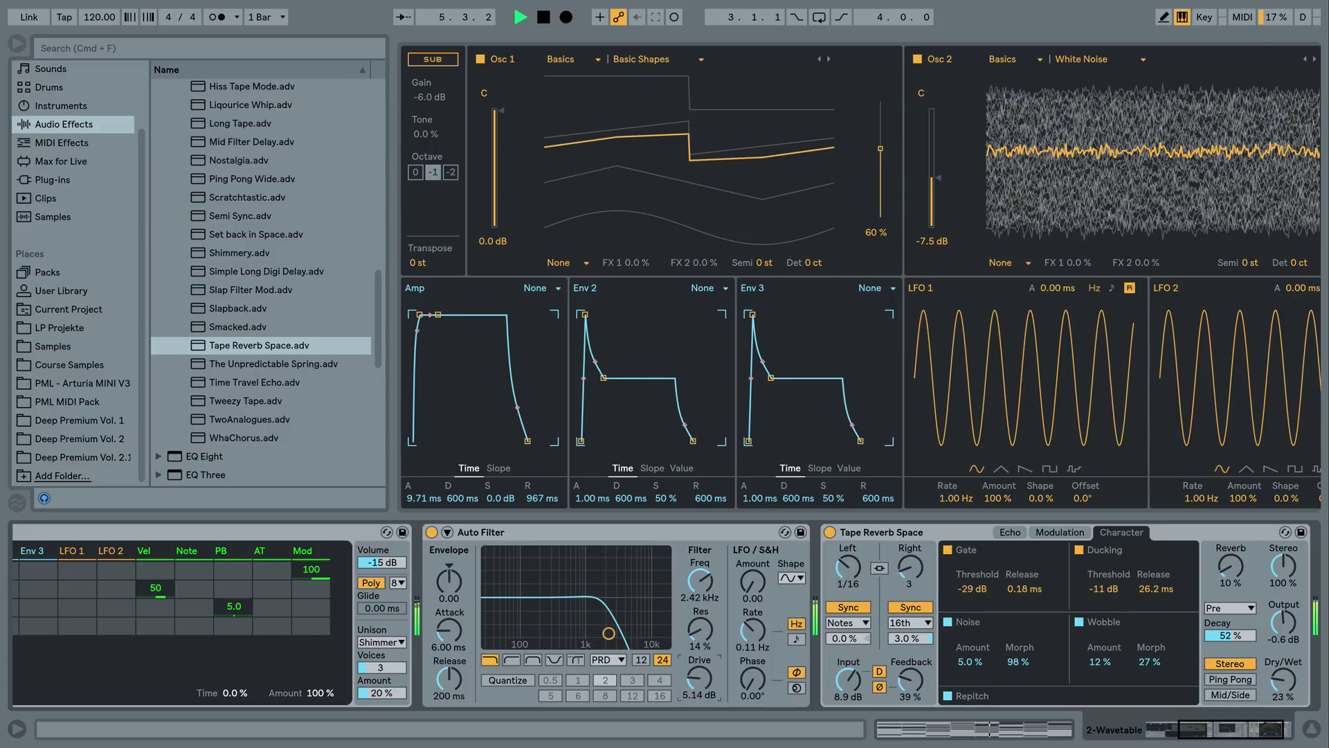
left_click_drag(700, 679, 700, 681)
left_click_drag(700, 580, 700, 620)
key("space")
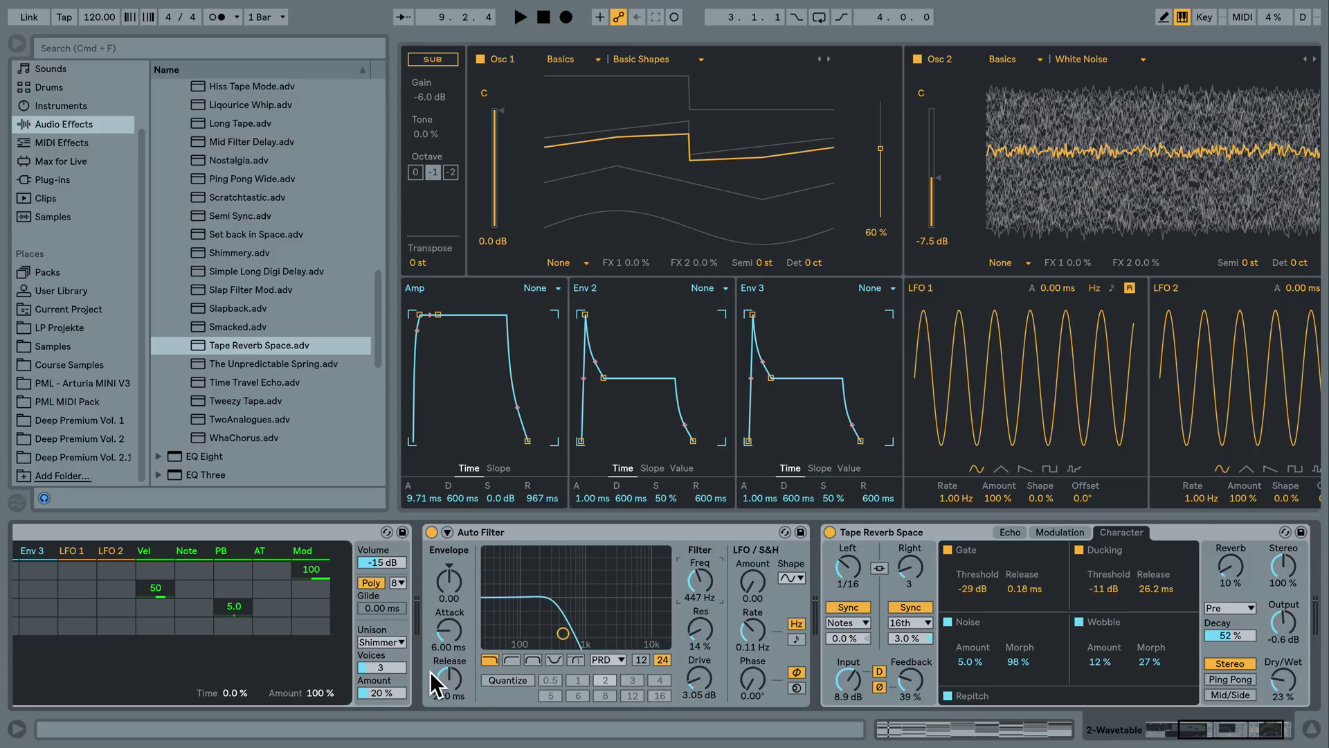
left_click_drag(1213, 729, 1175, 732)
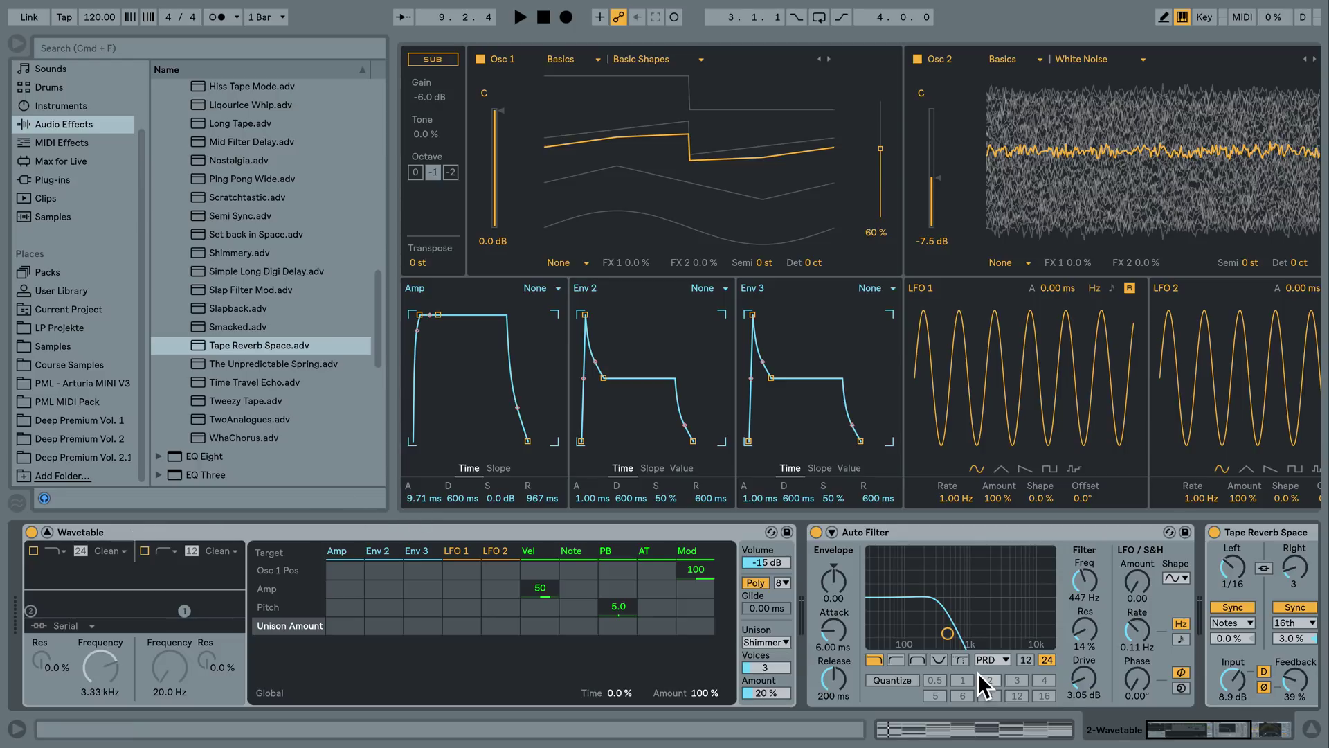
Drop the filter cutoff to 406 Hz, collapse the Wavetable editor, and check the Pad Sound clip's notes.
key("space")
mouse_move(1084, 598)
left_mouse_down()
mouse_move(1084, 578)
mouse_move(1083, 600)
left_mouse_up()
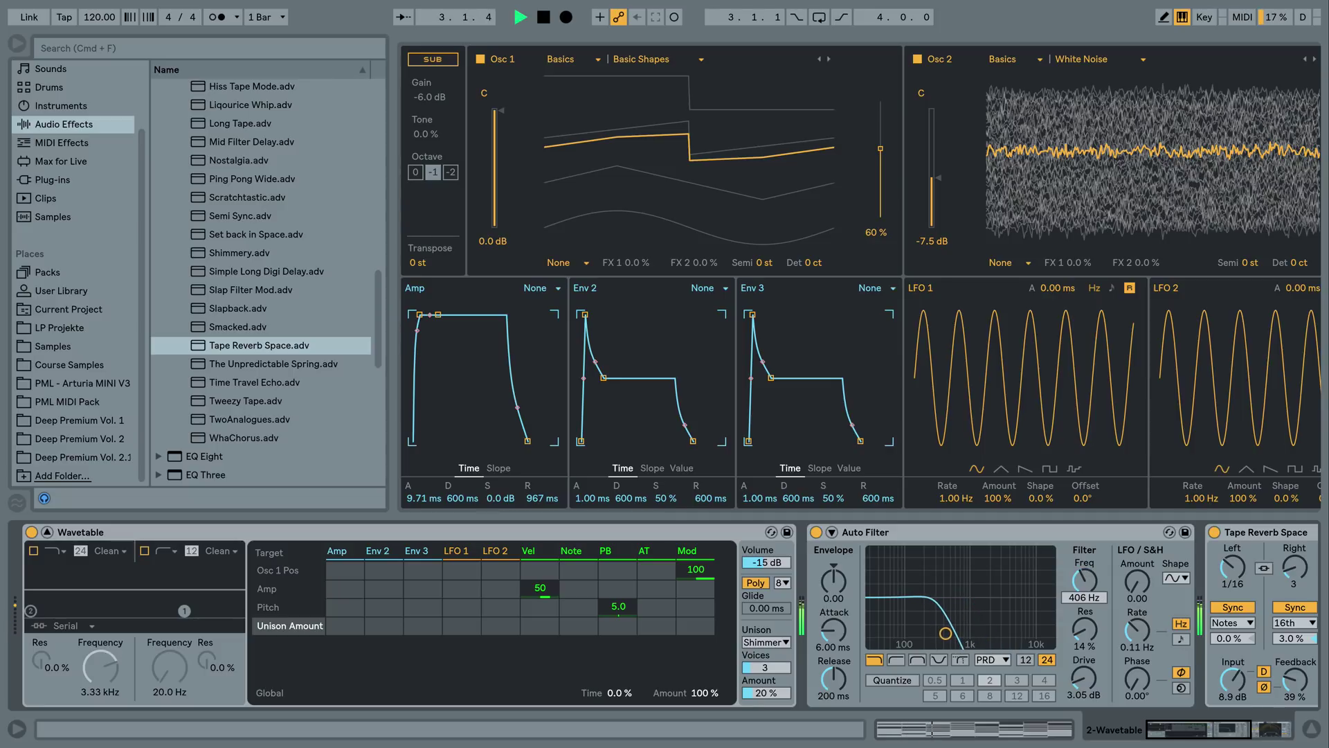
left_click(46, 532)
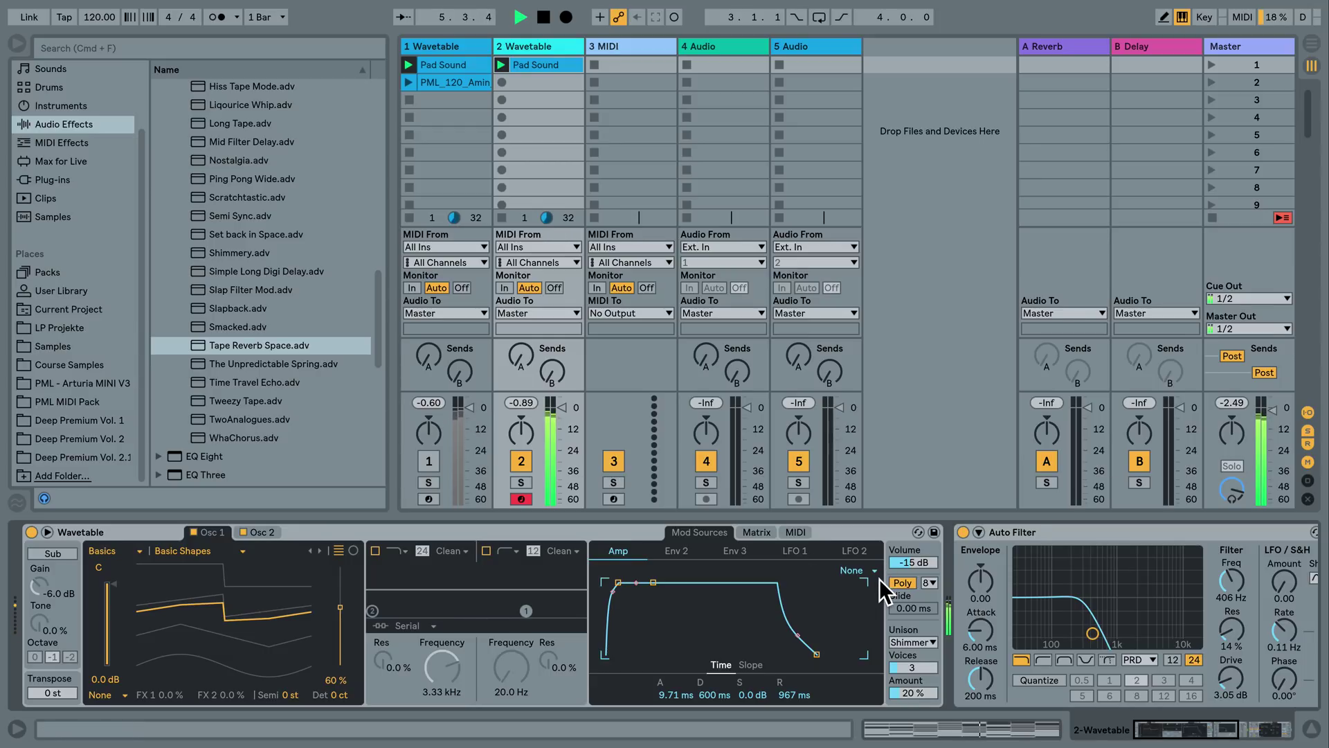
key("space")
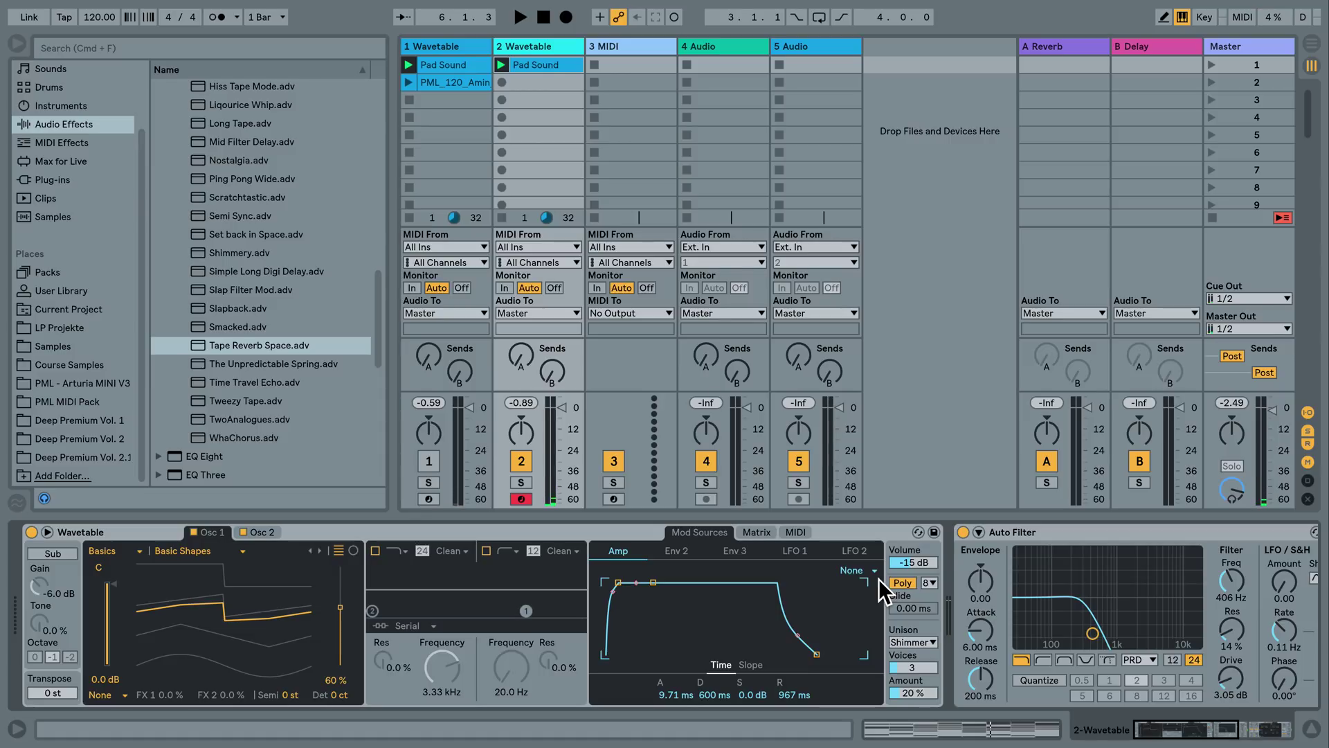
double_click(540, 68)
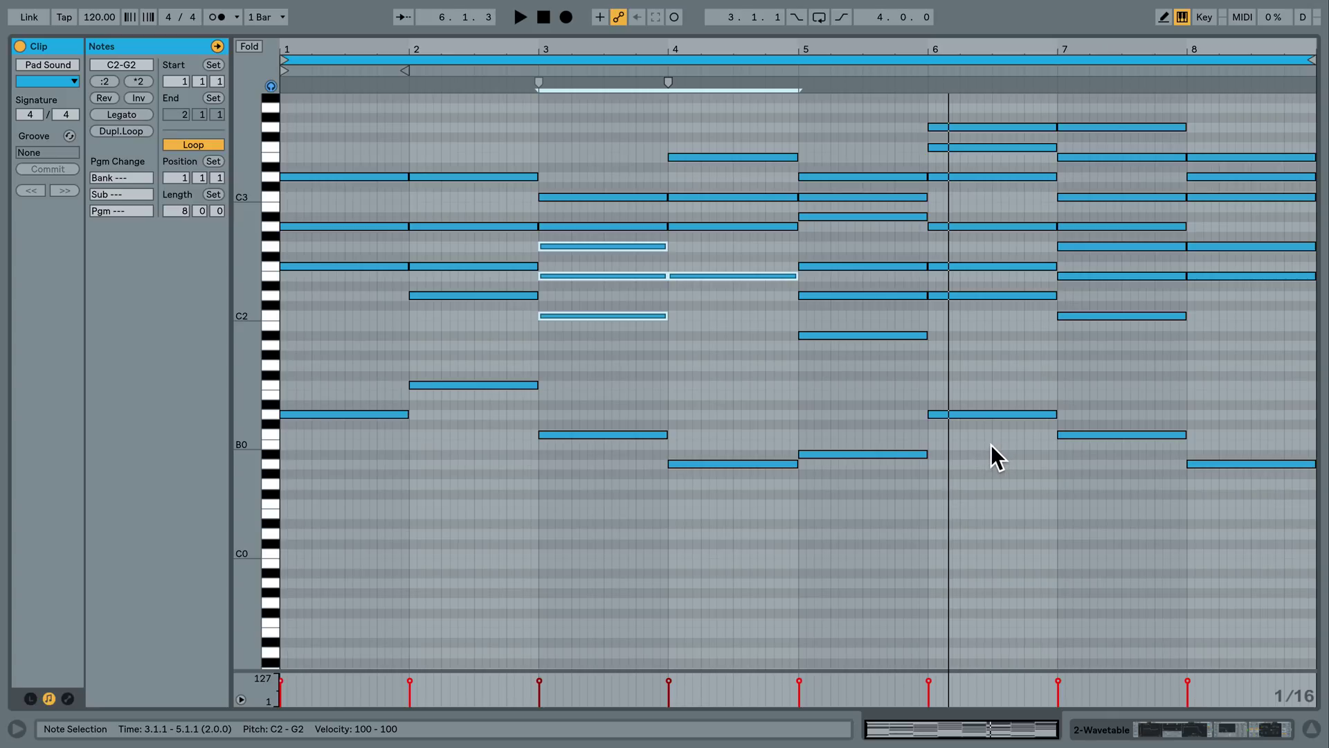
left_click(1116, 734)
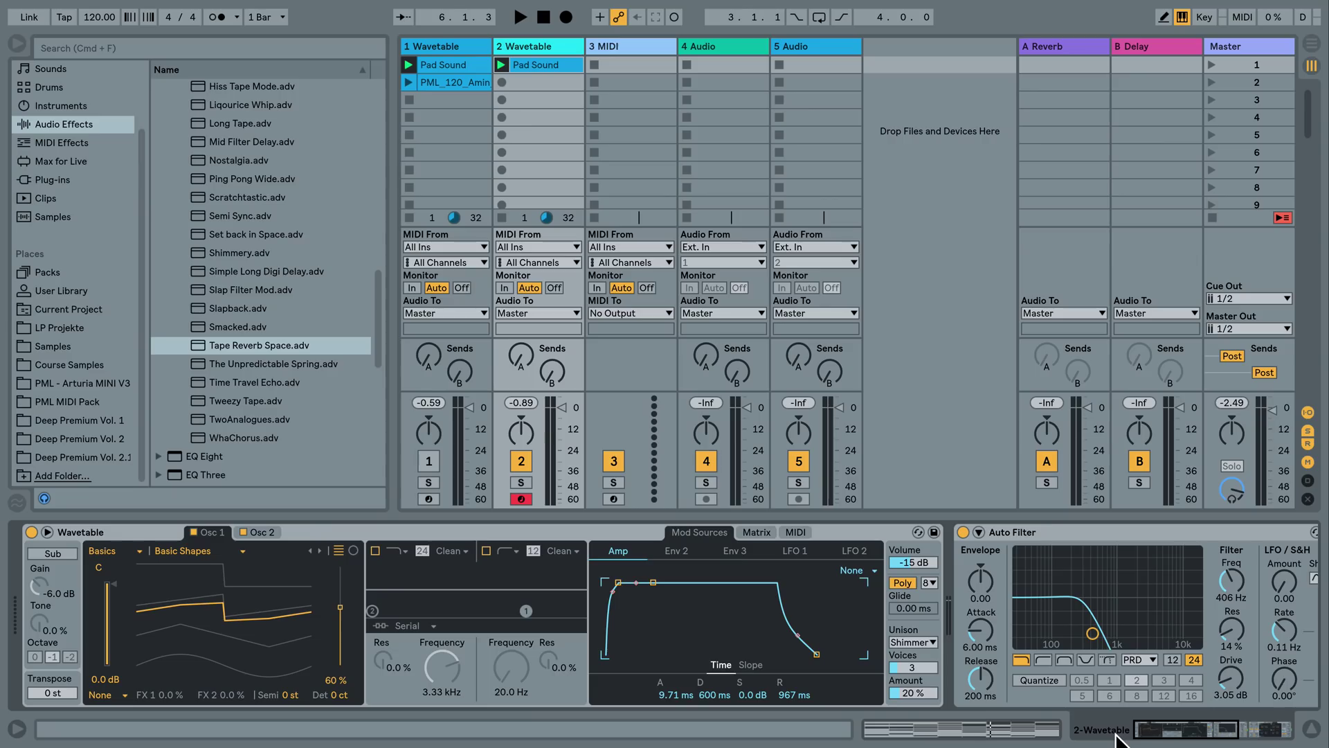